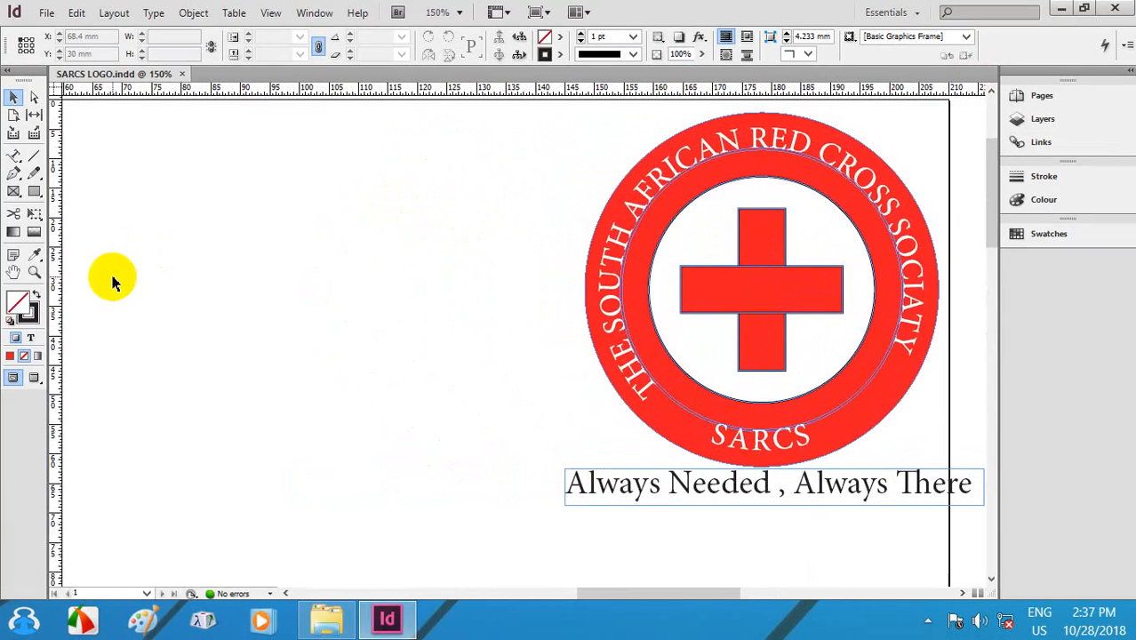
# Step: Draw a circle 50 mm wide and 50 mm high in the empty area beside the finished logo
pyautogui.click(32, 196)
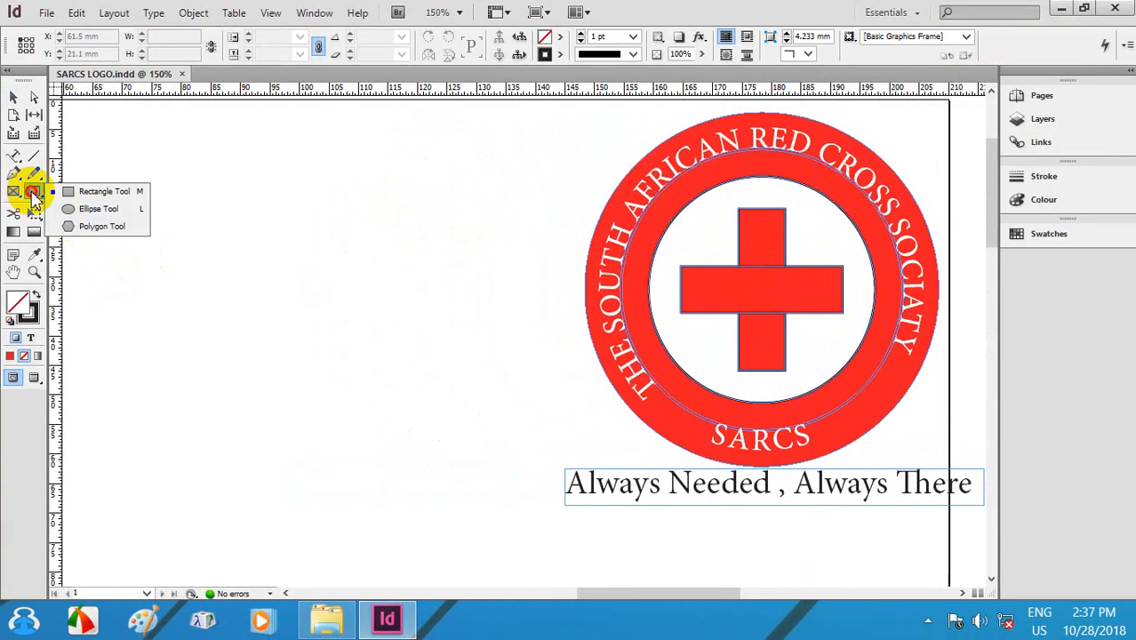
pyautogui.moveTo(32, 192); pyautogui.dragTo(111, 211)
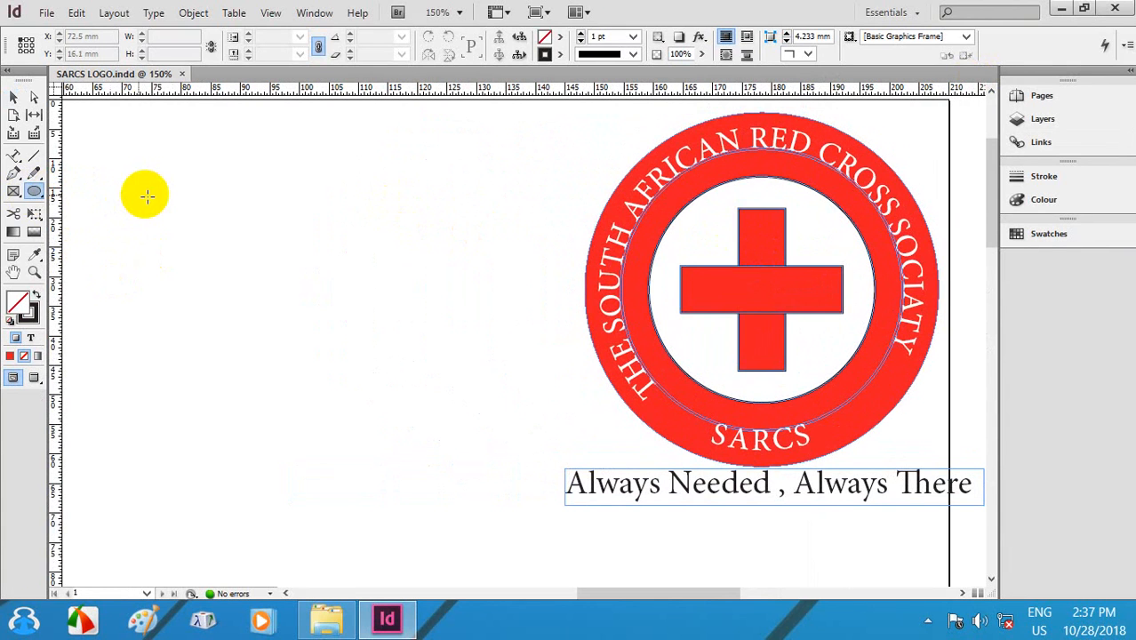
pyautogui.click(146, 196)
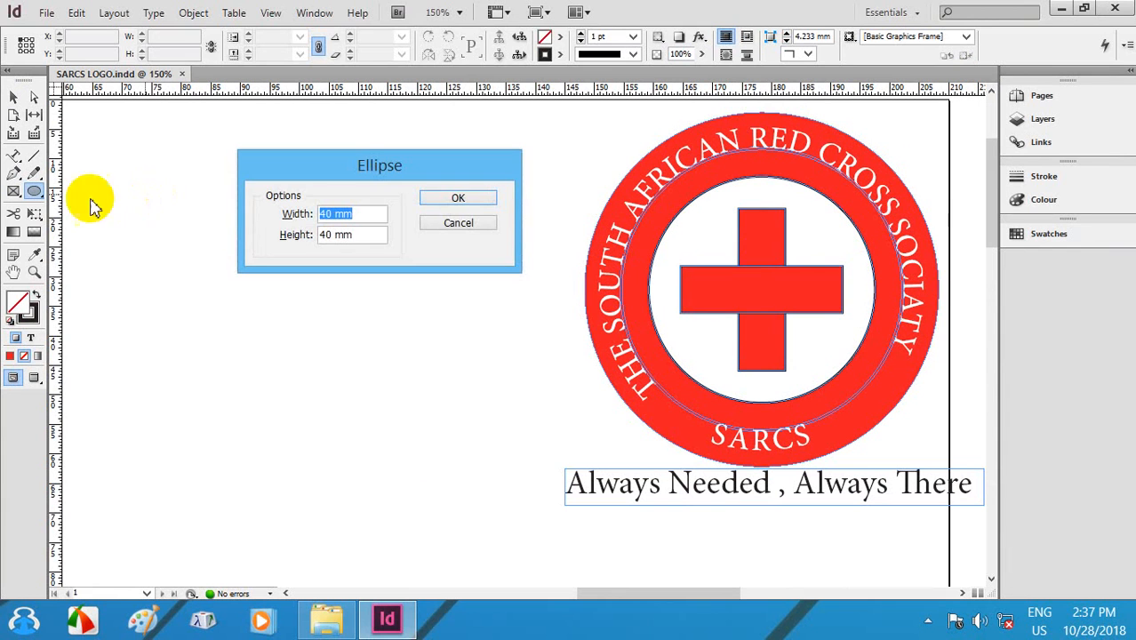
pyautogui.moveTo(337, 166); pyautogui.dragTo(340, 190)
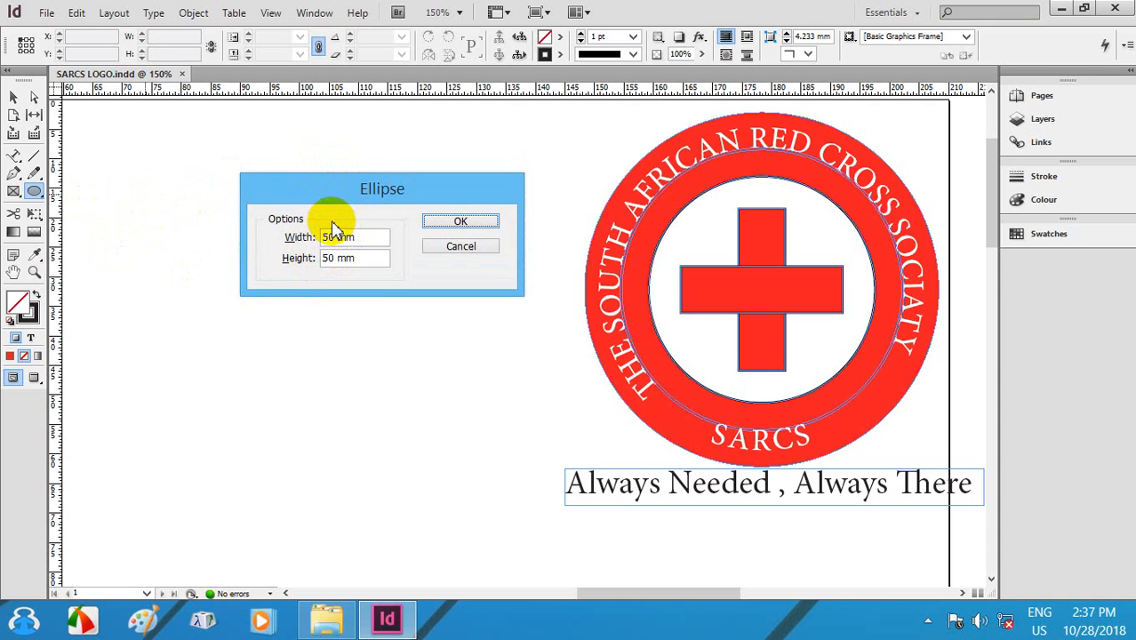
pyautogui.press('Return')
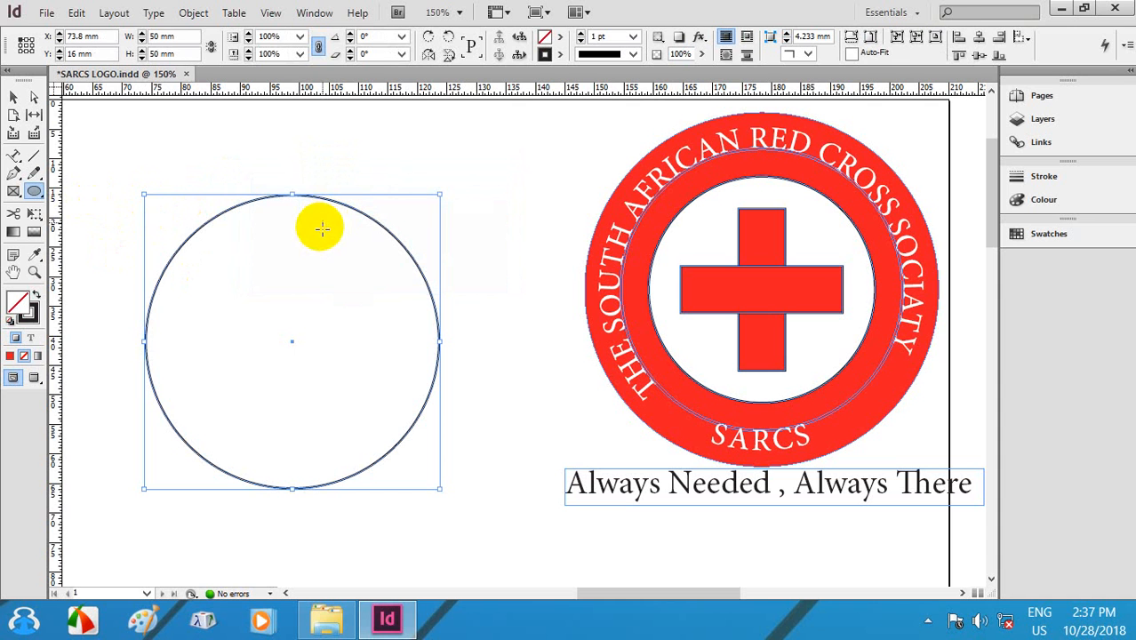
pyautogui.moveTo(312, 261); pyautogui.dragTo(431, 233)
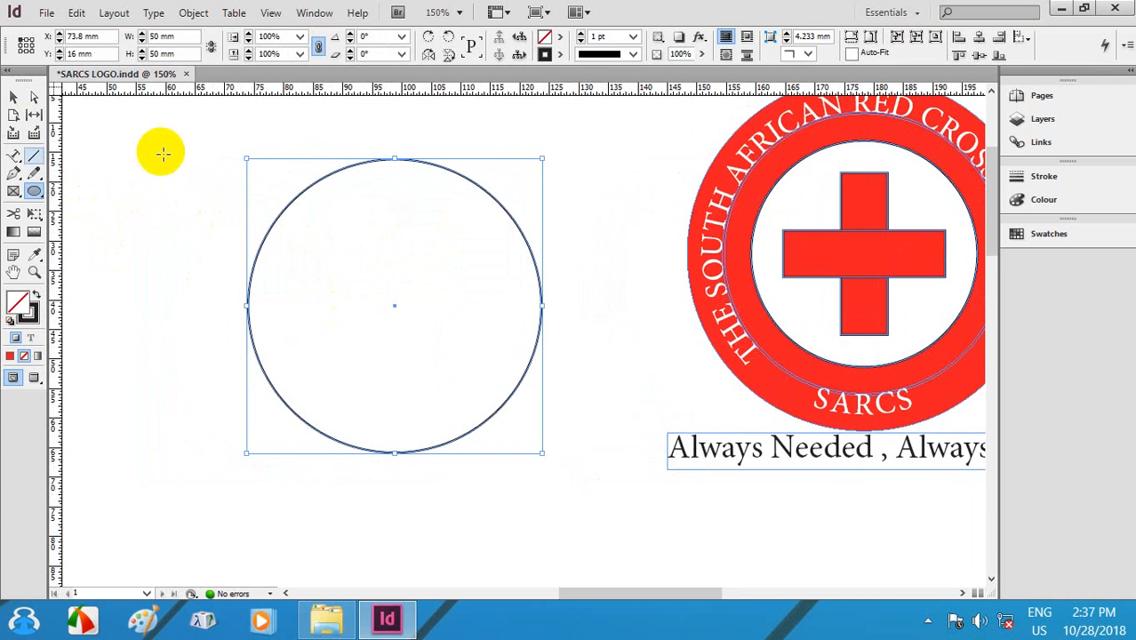
# Step: Move the circle away from the logo and place a duplicate beside it, and delete both circles
pyautogui.click(14, 98)
pyautogui.moveTo(357, 185); pyautogui.dragTo(332, 179)
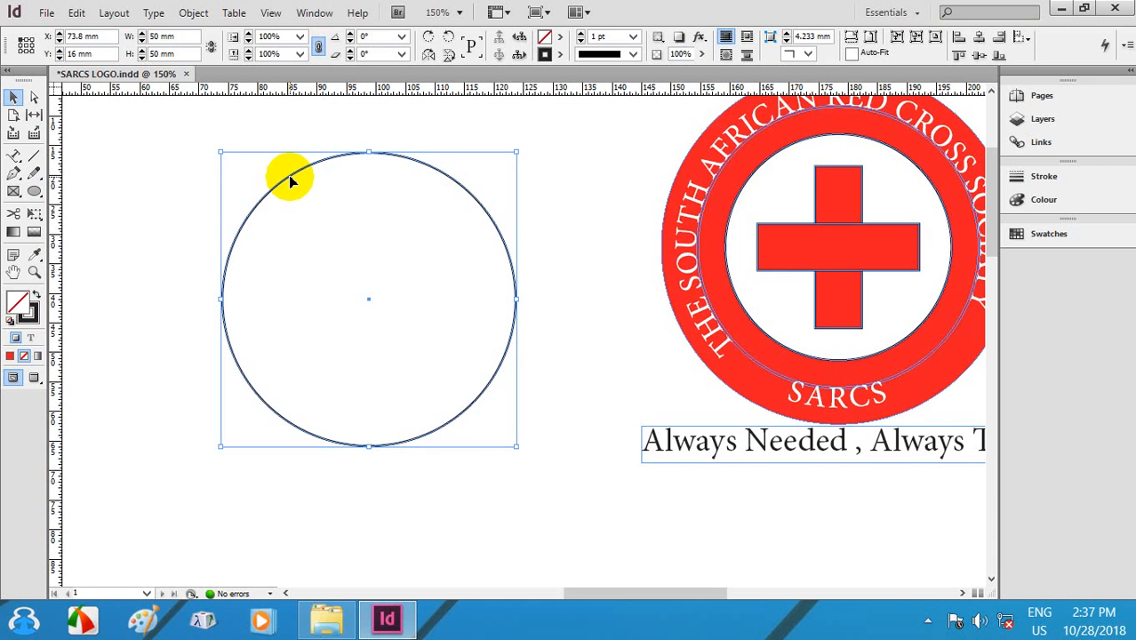
pyautogui.moveTo(290, 176); pyautogui.dragTo(178, 167)
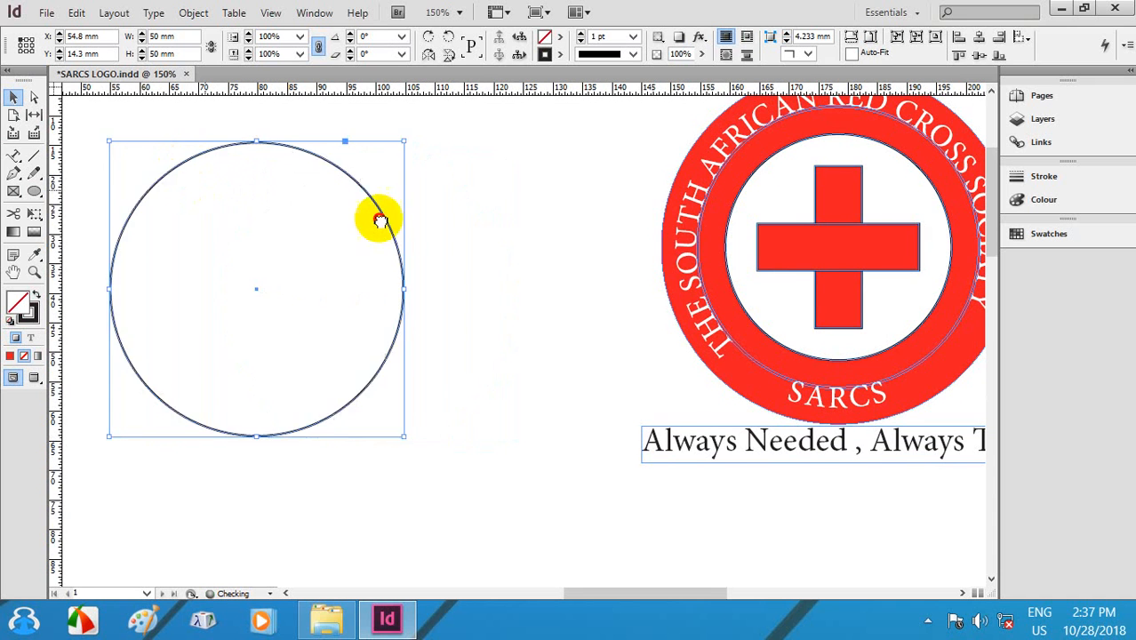
pyautogui.moveTo(380, 217); pyautogui.dragTo(508, 226)
pyautogui.moveTo(329, 169)
pyautogui.mouseDown()
pyautogui.moveTo(182, 170)
pyautogui.moveTo(479, 204)
pyautogui.mouseUp()
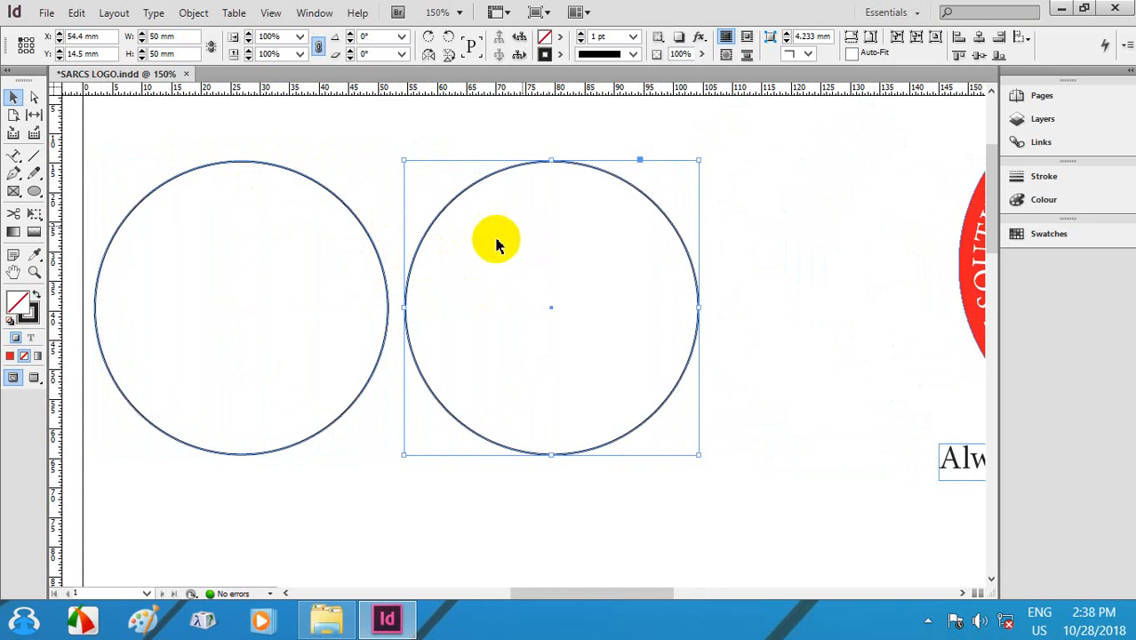
pyautogui.moveTo(578, 201); pyautogui.dragTo(574, 208)
pyautogui.moveTo(132, 158); pyautogui.dragTo(517, 279)
pyautogui.press('Delete')
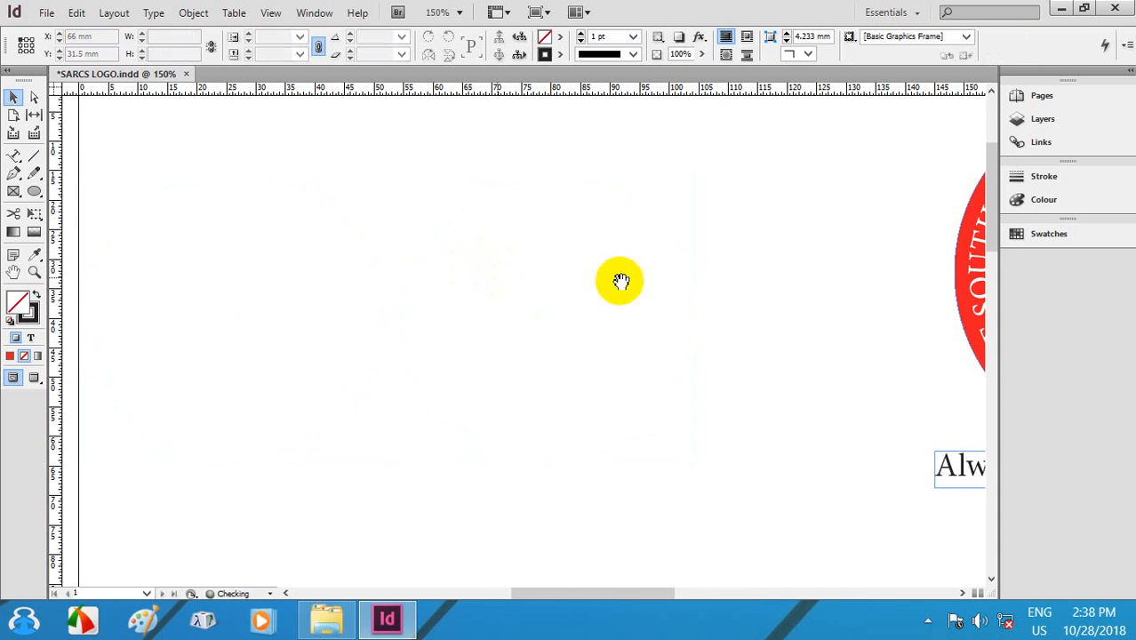
# Step: Move the cross's horizontal bar, its vertical bar and the white inner circle out of the logo, side by side
pyautogui.moveTo(841, 294); pyautogui.dragTo(421, 348)
pyautogui.scroll(-1, 589, 266)
pyautogui.scroll(-3, 525, 266)
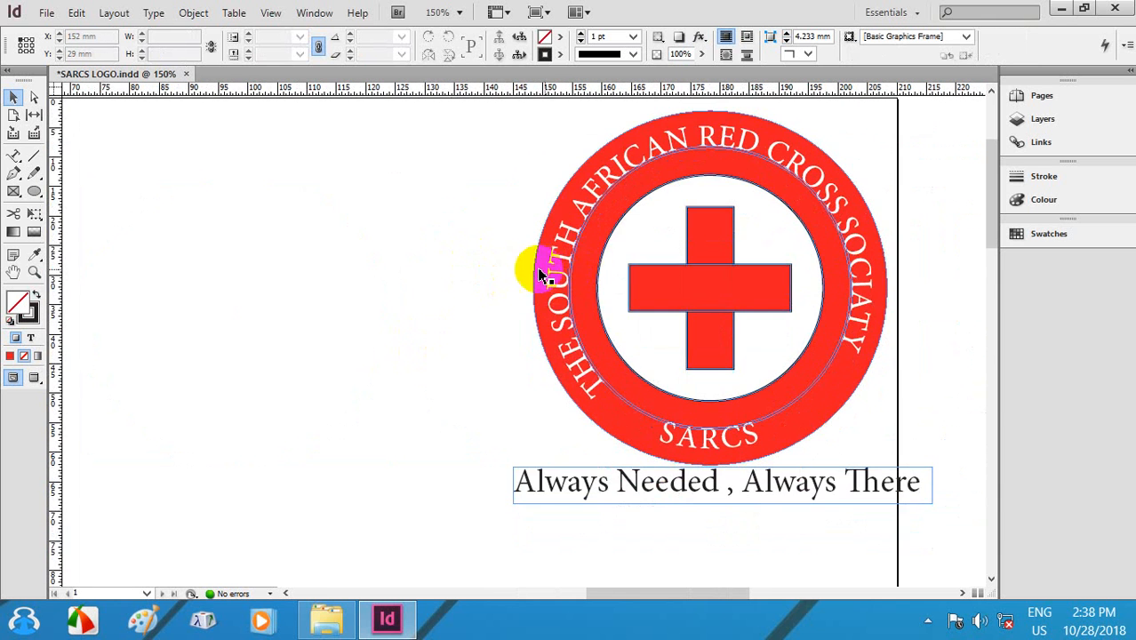
pyautogui.moveTo(515, 279); pyautogui.dragTo(744, 268)
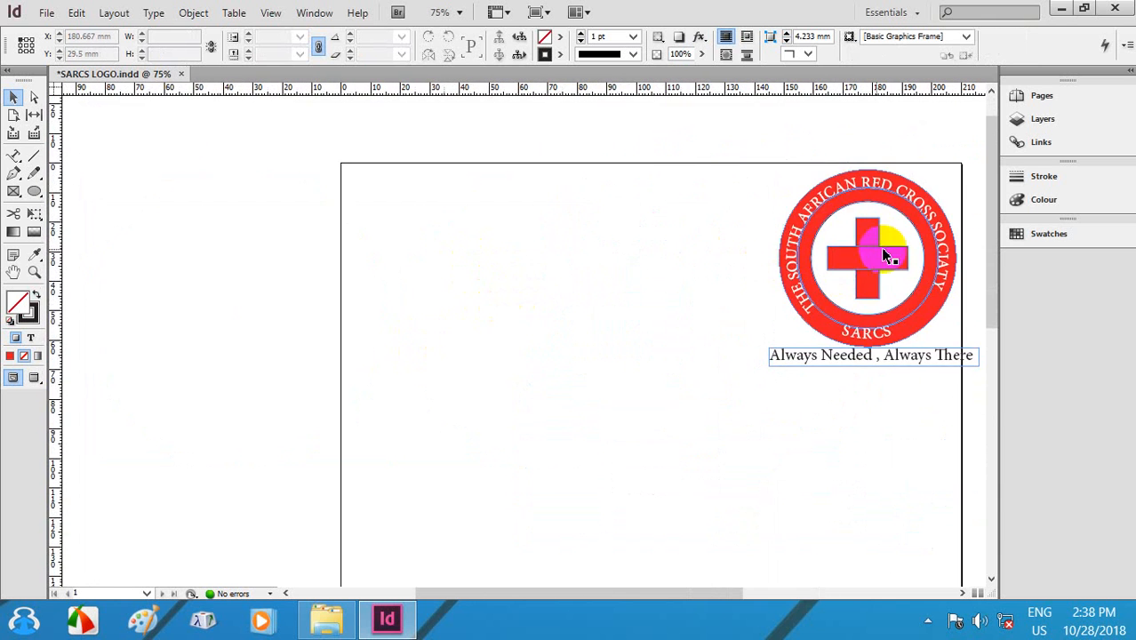
pyautogui.moveTo(880, 265); pyautogui.dragTo(271, 263)
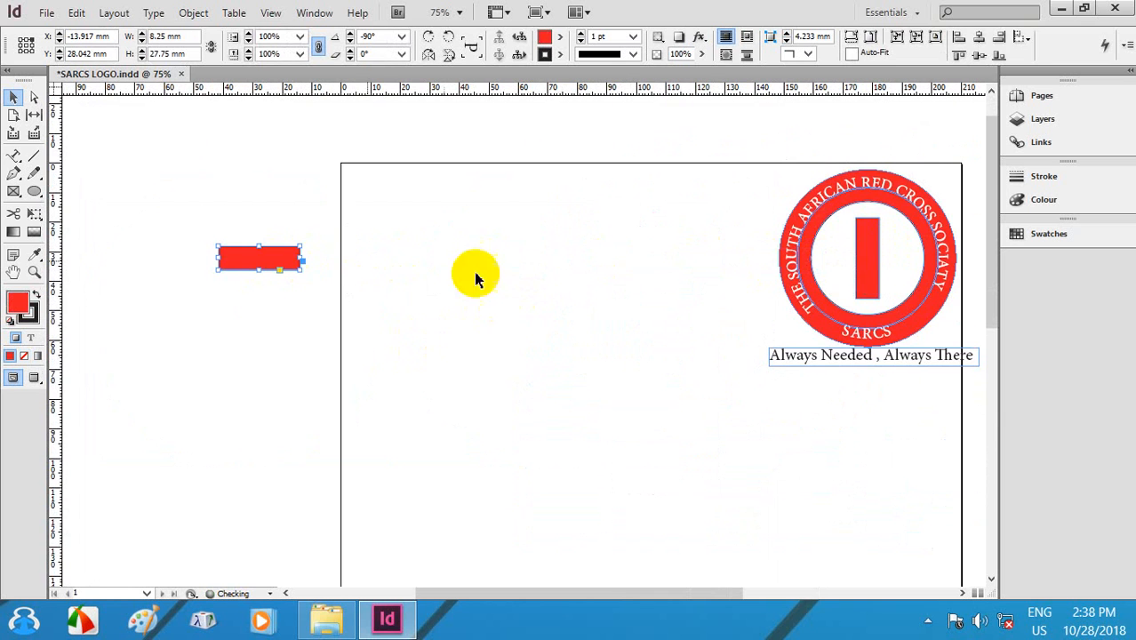
pyautogui.moveTo(874, 256); pyautogui.dragTo(336, 279)
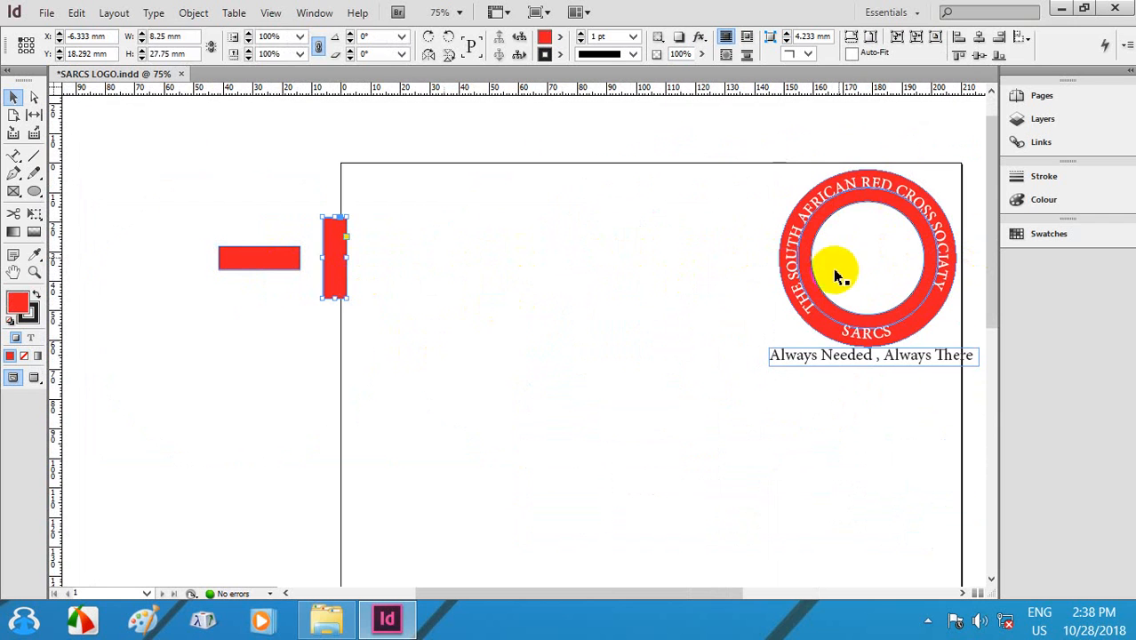
pyautogui.moveTo(844, 262); pyautogui.dragTo(444, 270)
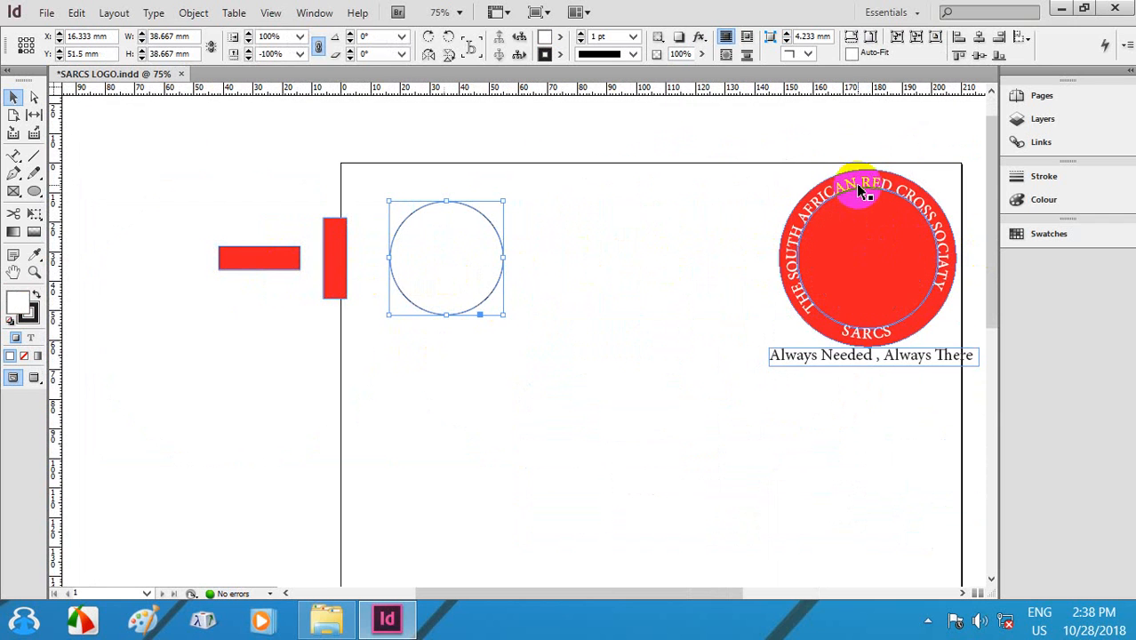
# Step: Move the two circular text paths off the red circle into the empty page area beside it
pyautogui.moveTo(857, 185); pyautogui.dragTo(647, 190)
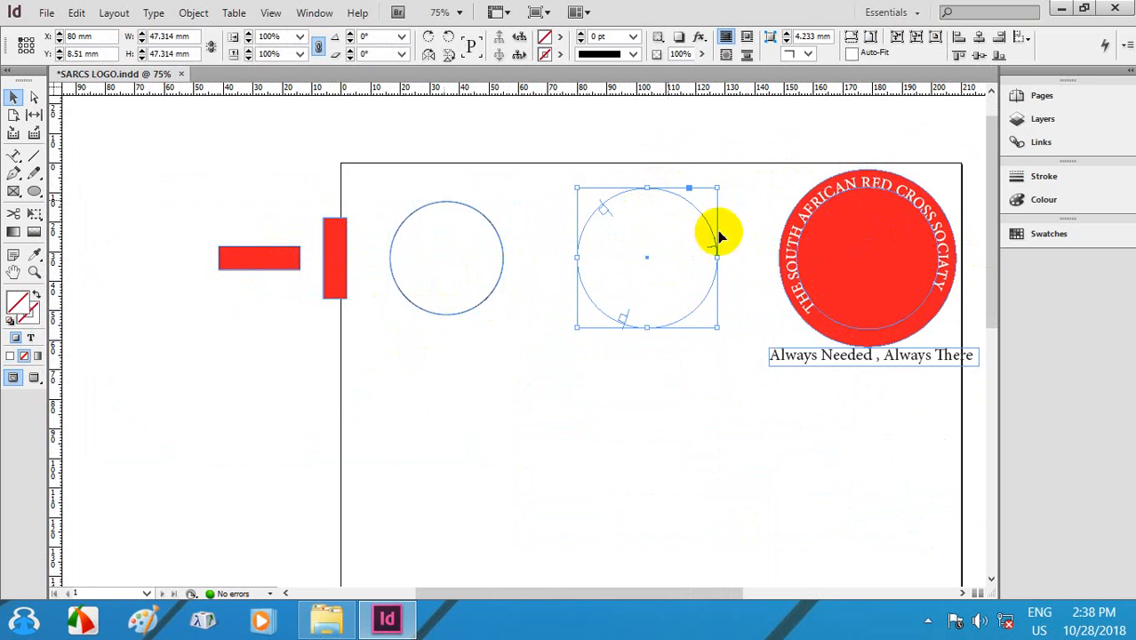
pyautogui.moveTo(880, 186); pyautogui.dragTo(620, 296)
pyautogui.moveTo(651, 187); pyautogui.dragTo(651, 208)
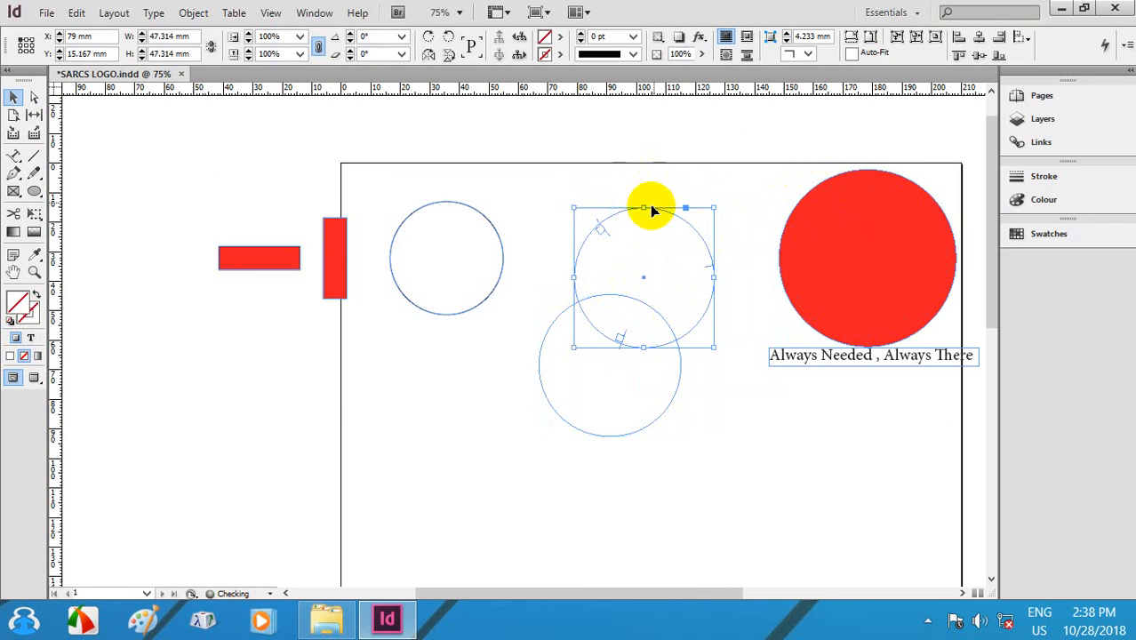
# Step: Examine the separated logo parts one by one: text circles, cross bars, white circle and red outer circle
pyautogui.click(602, 296)
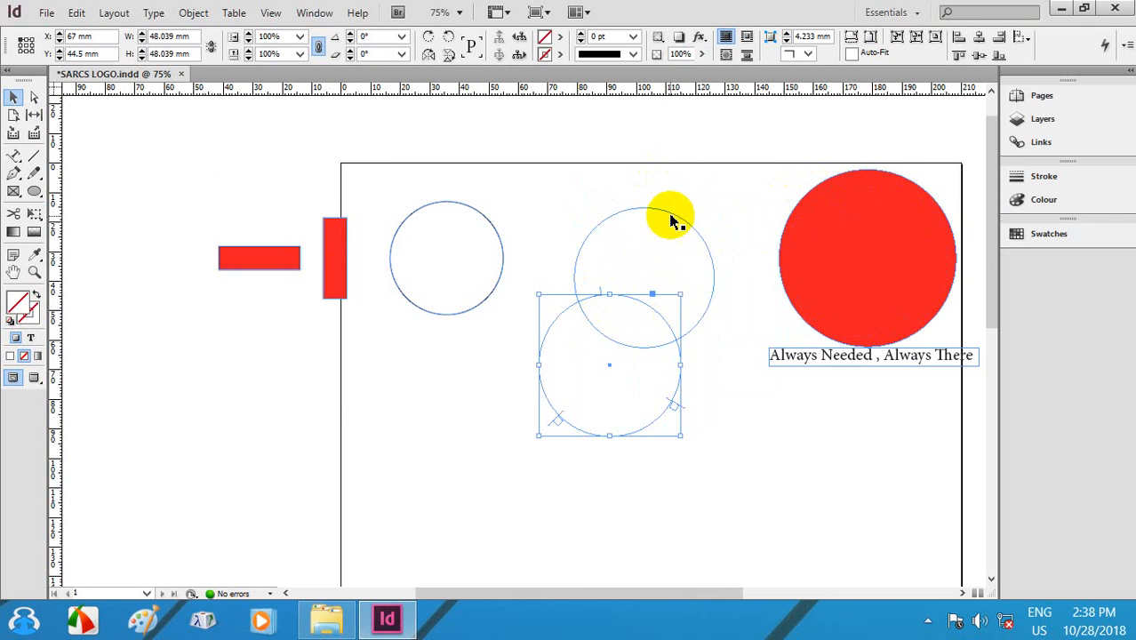
pyautogui.click(268, 257)
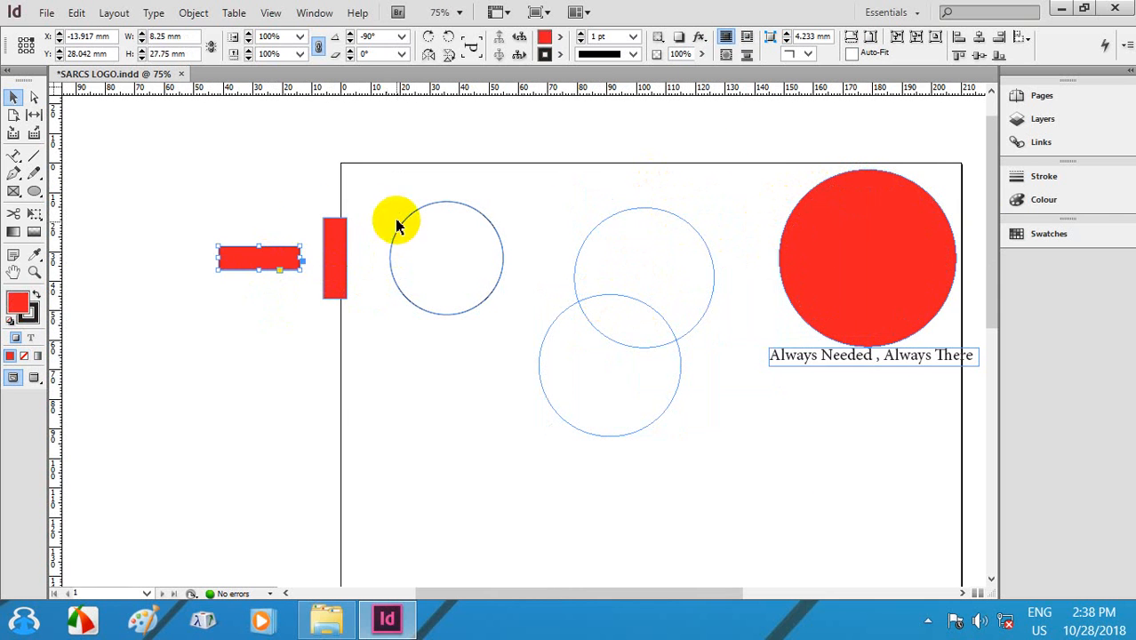
pyautogui.click(333, 234)
pyautogui.click(451, 235)
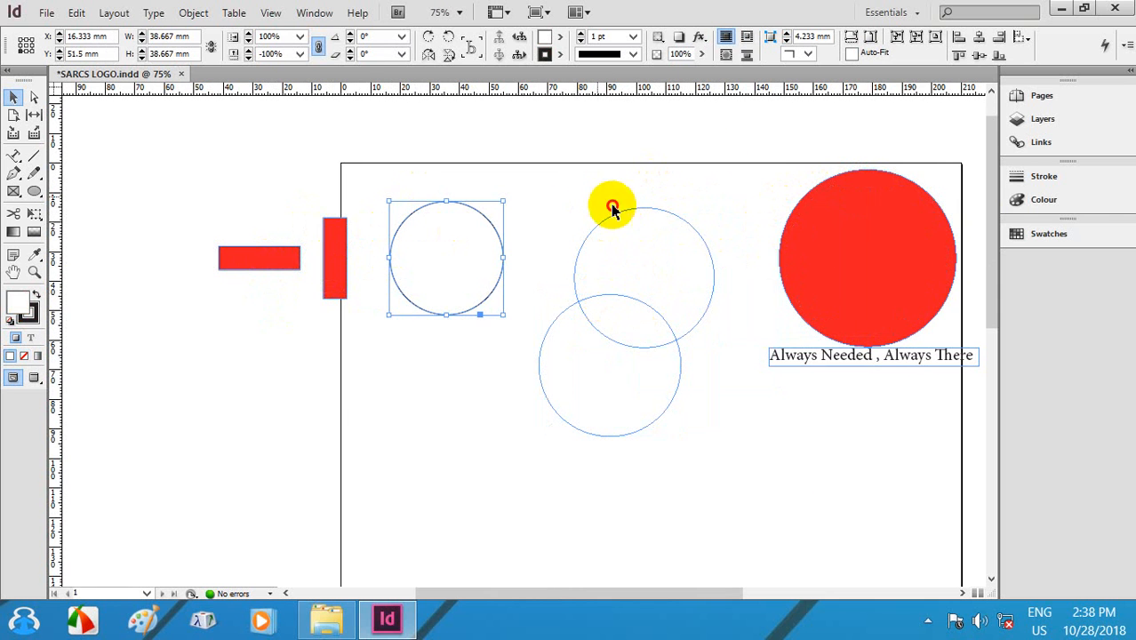
pyautogui.click(624, 248)
pyautogui.click(565, 375)
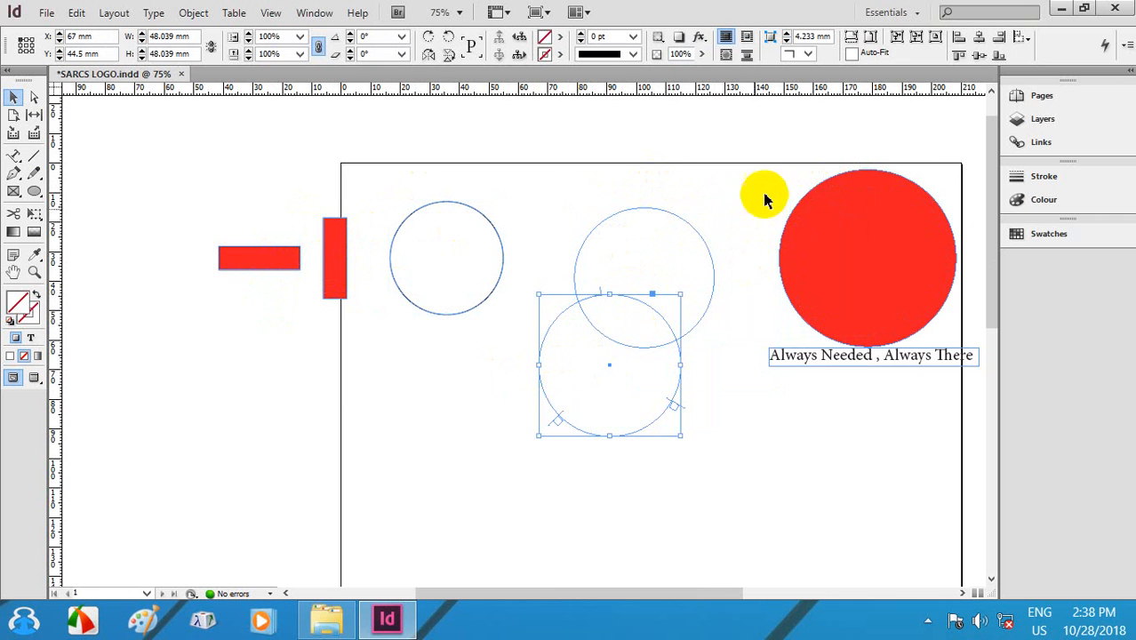
pyautogui.click(805, 230)
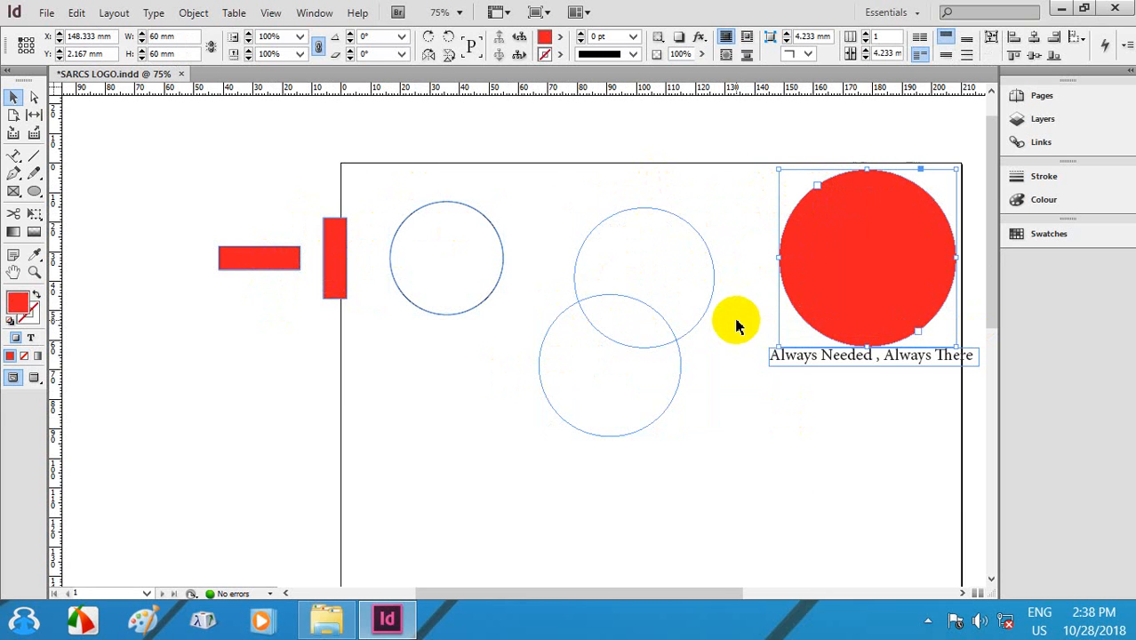
# Step: Align all the separated logo parts by horizontal and vertical centres, using the red circle as the key object
pyautogui.moveTo(170, 258); pyautogui.dragTo(820, 316)
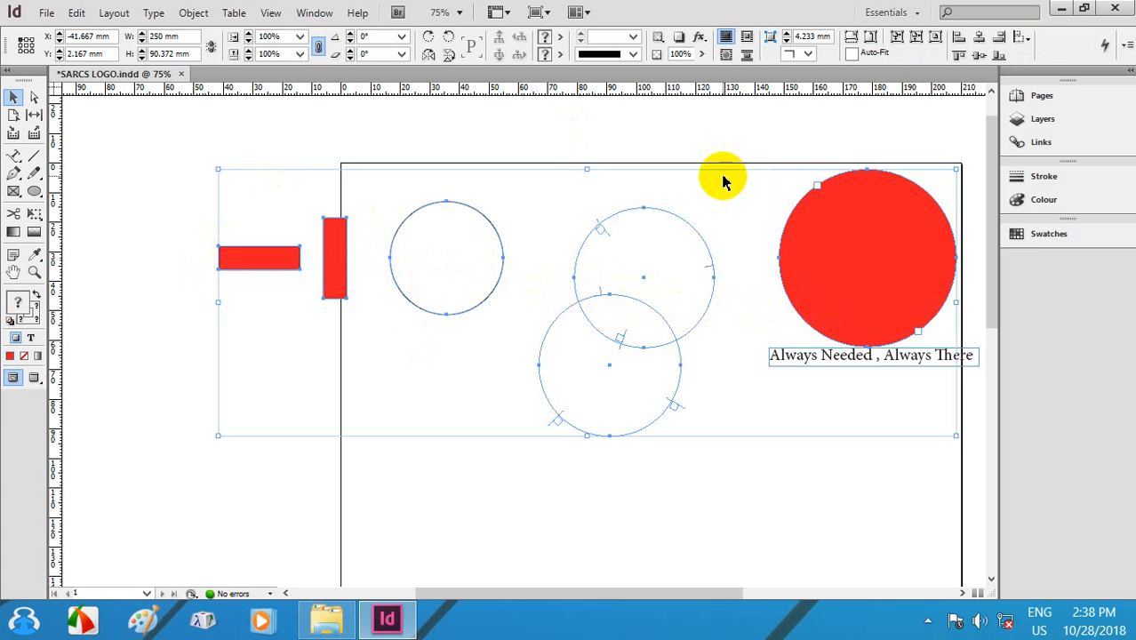
pyautogui.click(810, 235)
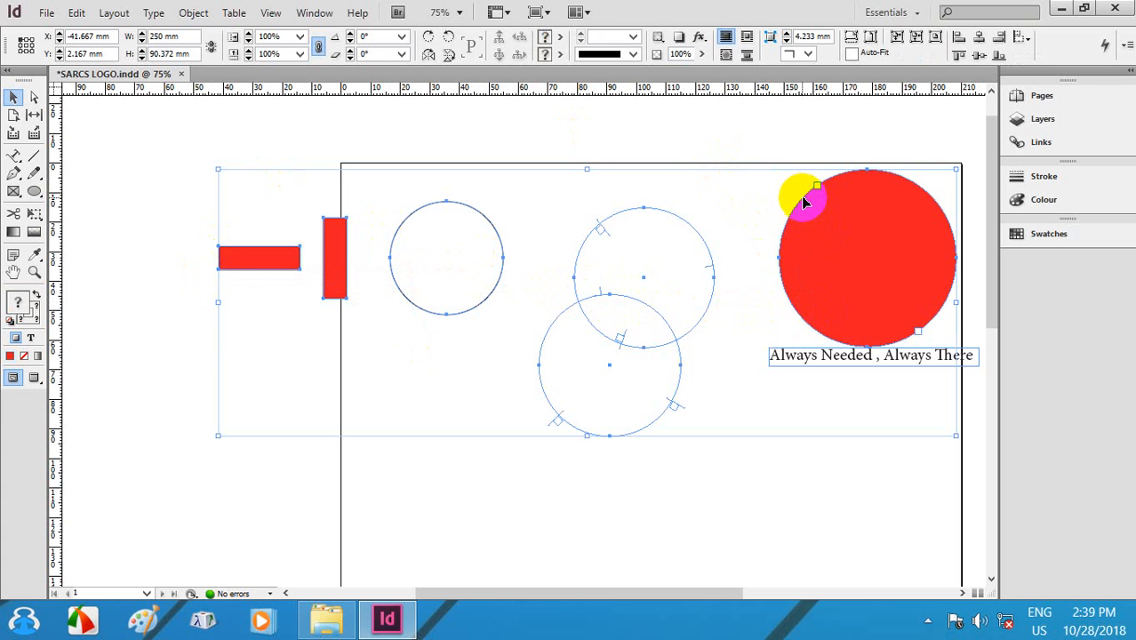
pyautogui.click(802, 202)
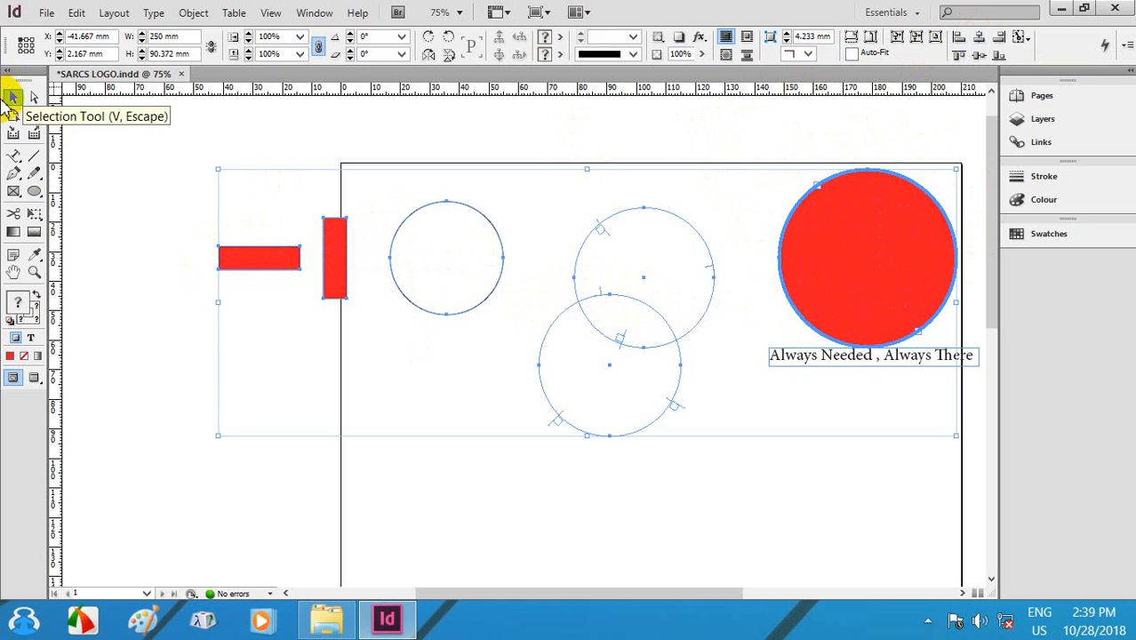
pyautogui.click(982, 40)
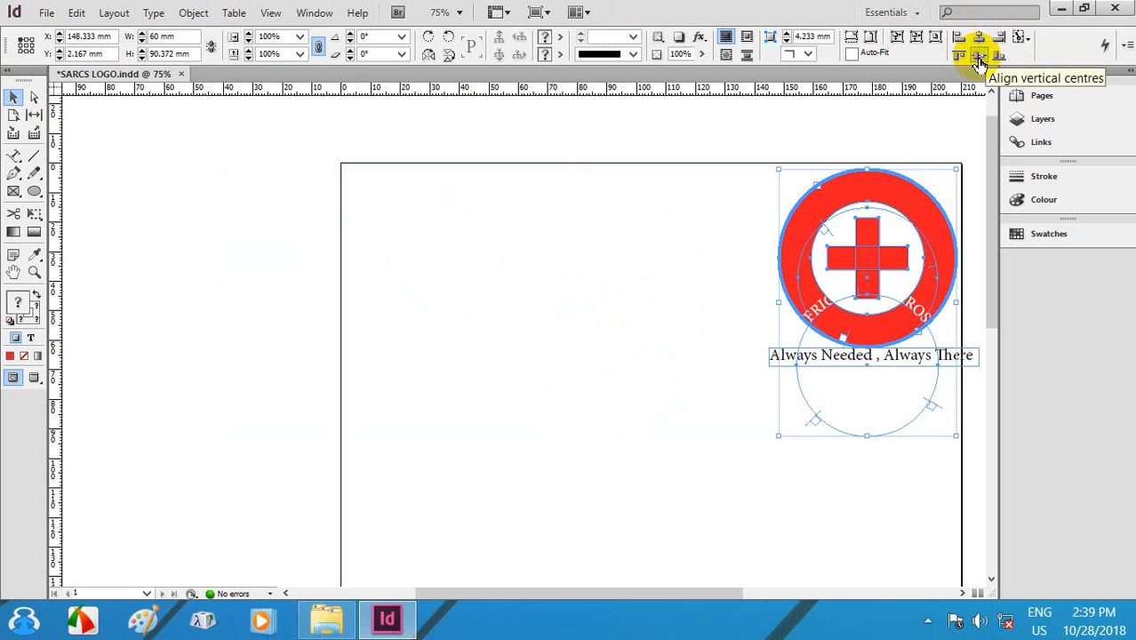
pyautogui.click(979, 59)
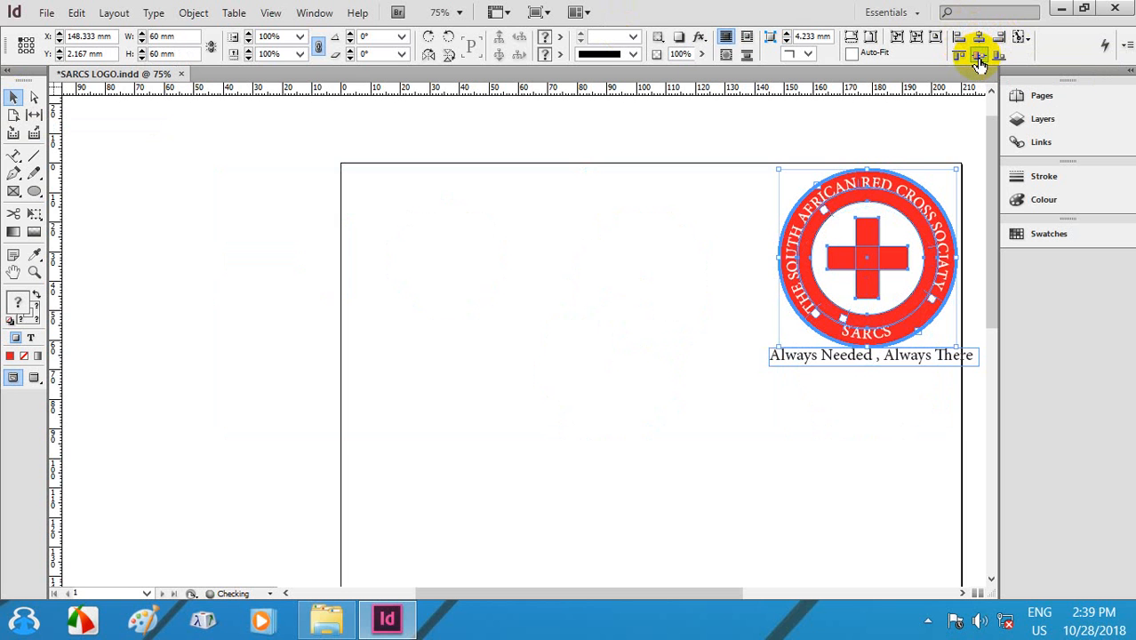
# Step: Draw a new circle 50 mm wide and 50 mm high on the pasteboard beside the page
pyautogui.press('space')
pyautogui.moveTo(879, 217); pyautogui.dragTo(887, 185)
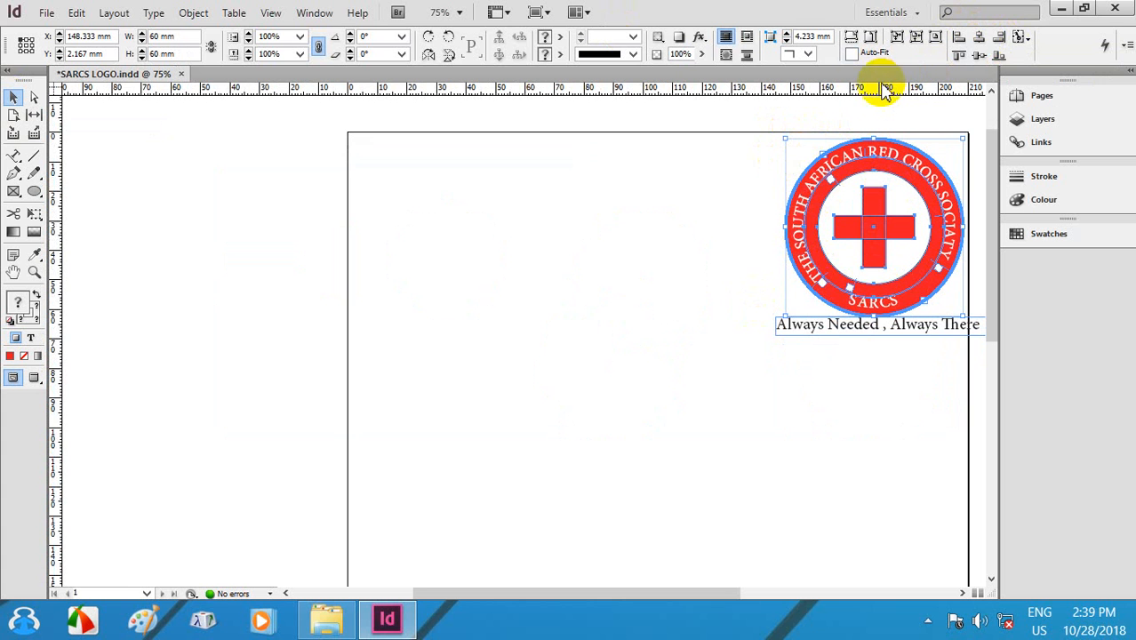
pyautogui.press('space')
pyautogui.moveTo(664, 165); pyautogui.dragTo(710, 166)
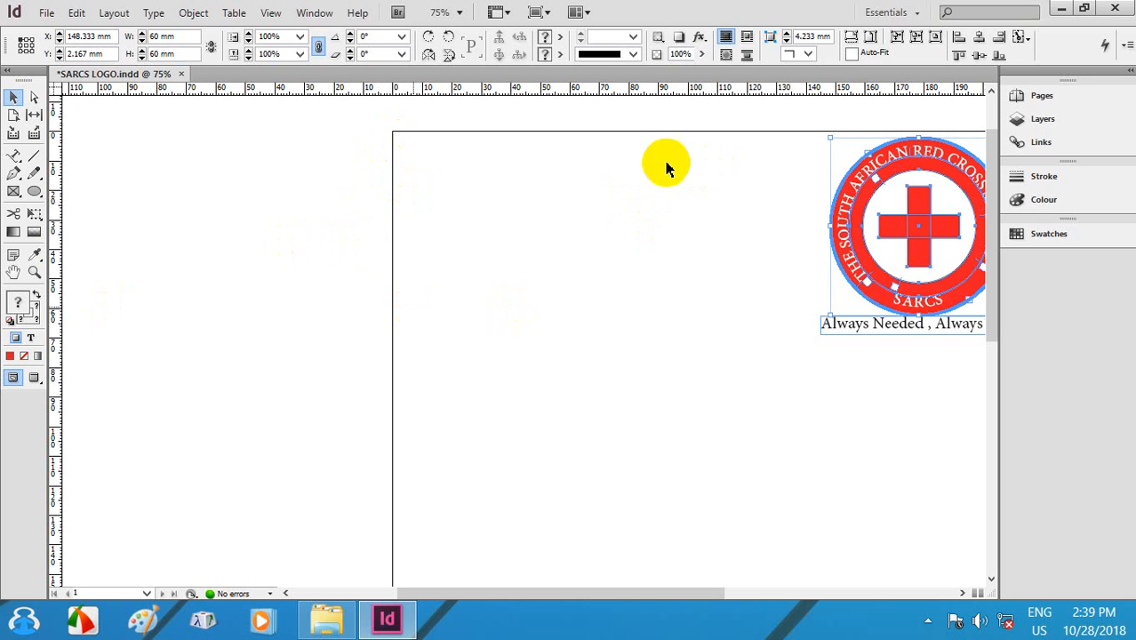
pyautogui.press('space')
pyautogui.moveTo(418, 203); pyautogui.dragTo(443, 238)
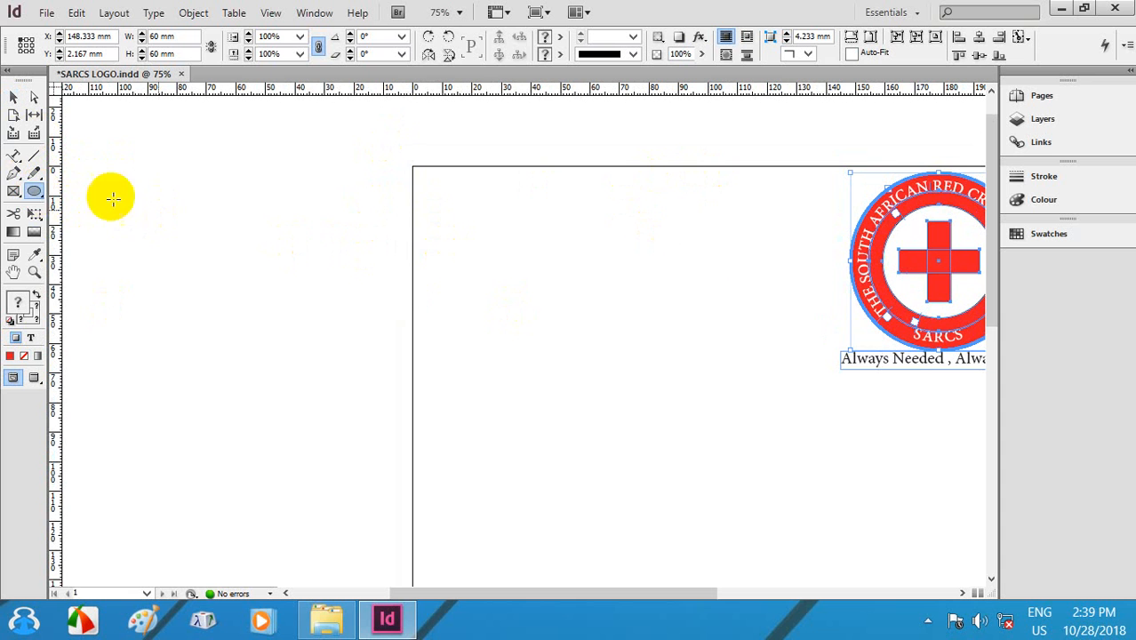
pyautogui.moveTo(34, 190); pyautogui.dragTo(102, 204)
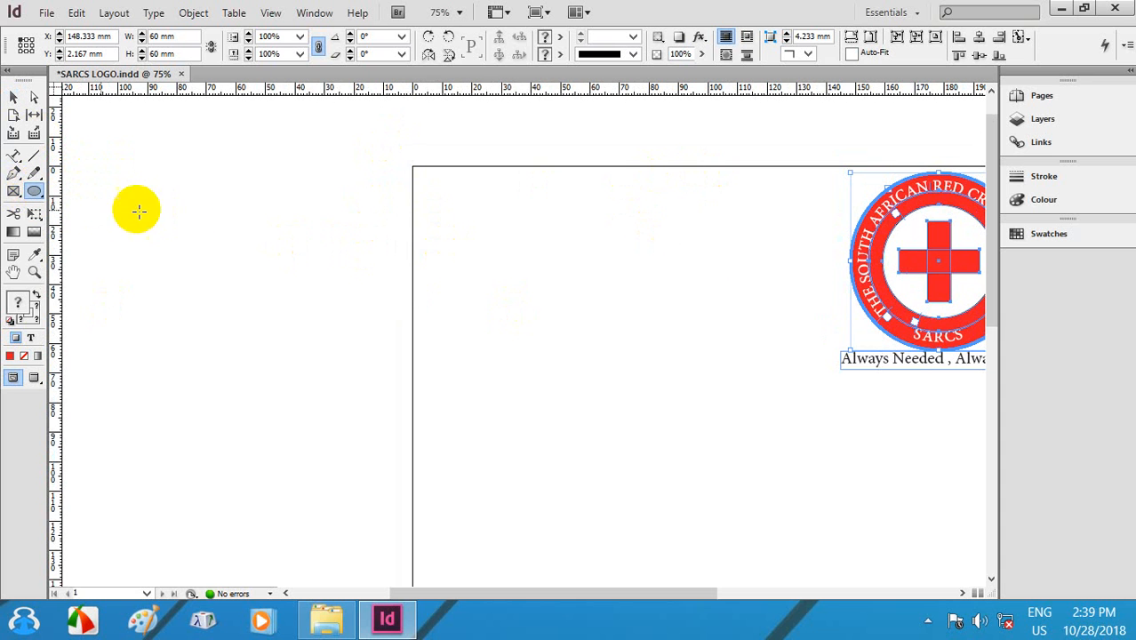
pyautogui.click(182, 216)
pyautogui.moveTo(359, 189); pyautogui.dragTo(456, 194)
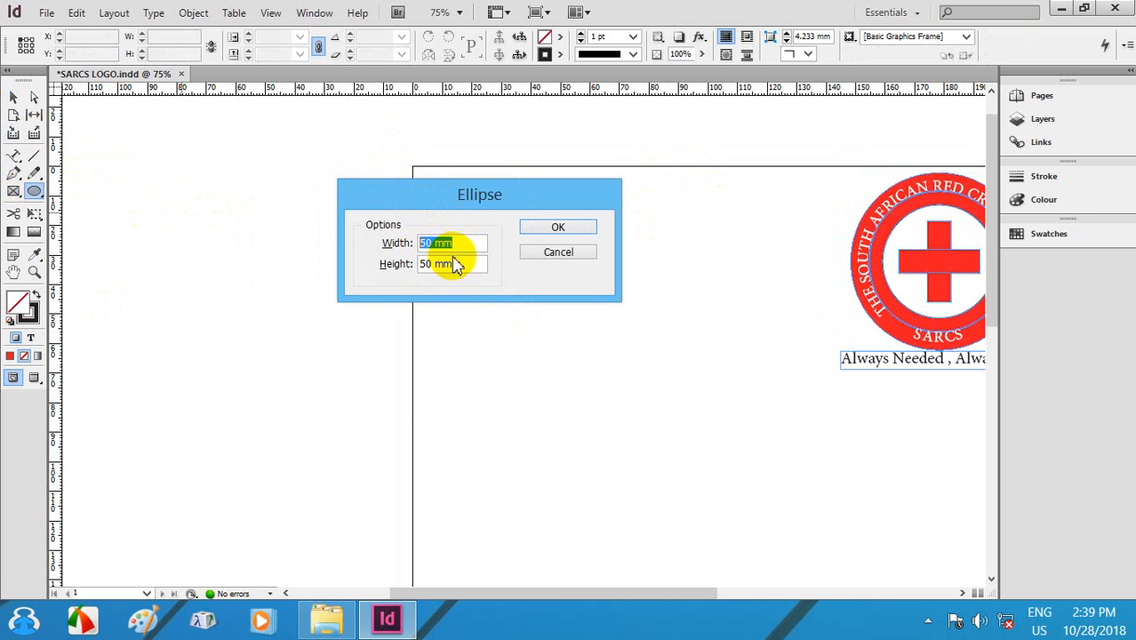
pyautogui.moveTo(458, 263); pyautogui.dragTo(347, 267)
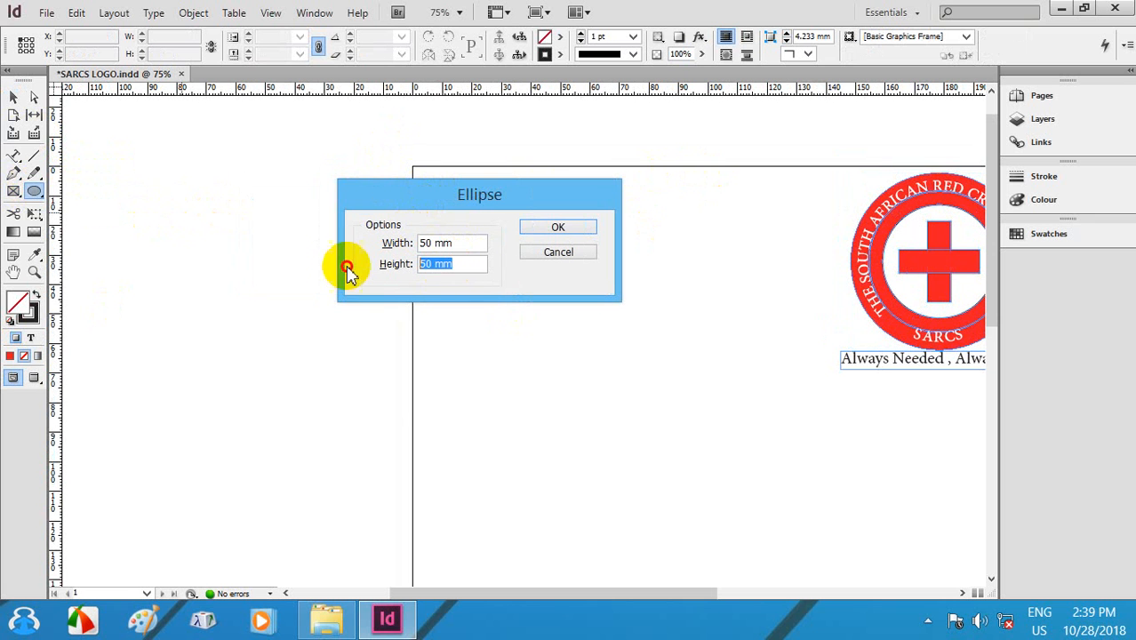
pyautogui.click(545, 229)
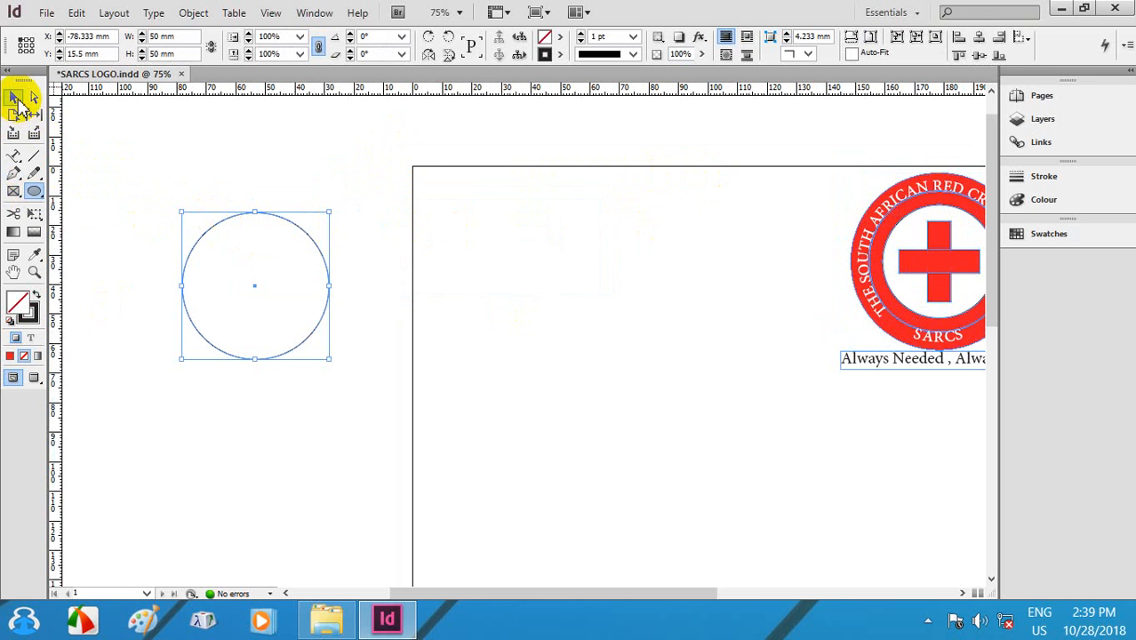
pyautogui.click(16, 99)
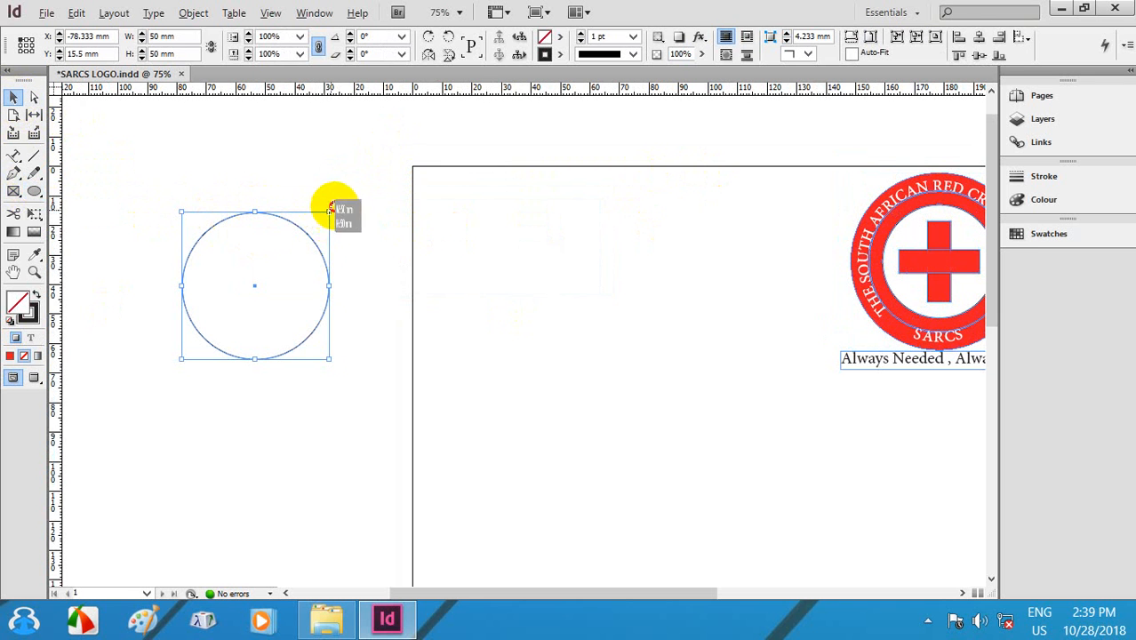
# Step: Enlarge the circle to about 71 mm across and add two copies beside it, scaled to about 54 mm and 30 mm
pyautogui.moveTo(330, 209); pyautogui.dragTo(360, 181)
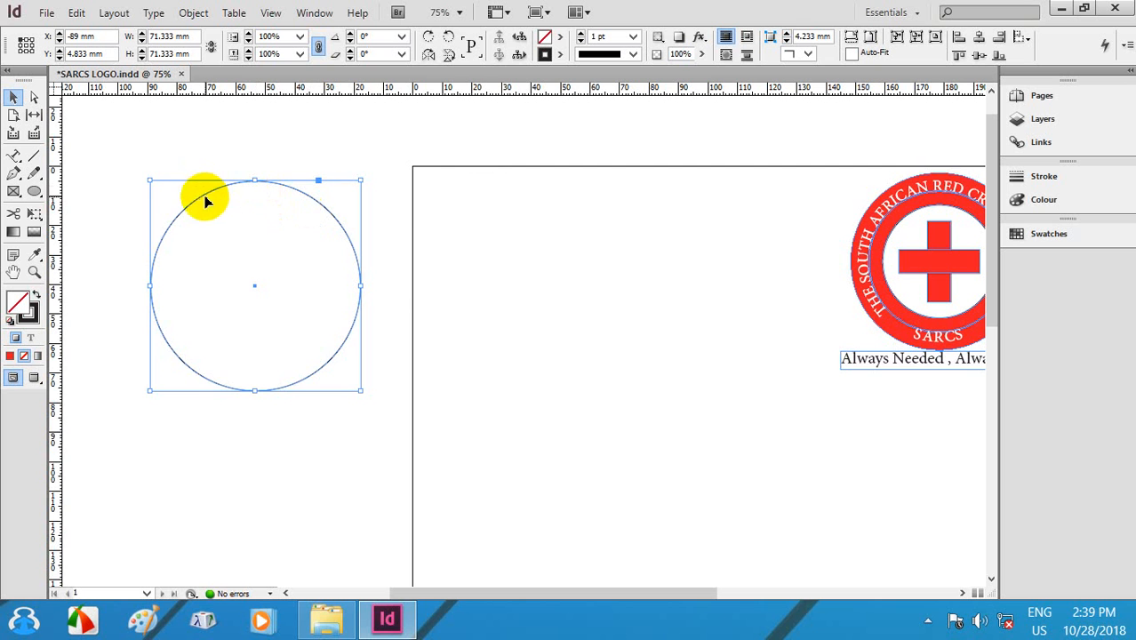
pyautogui.moveTo(206, 202); pyautogui.dragTo(377, 195)
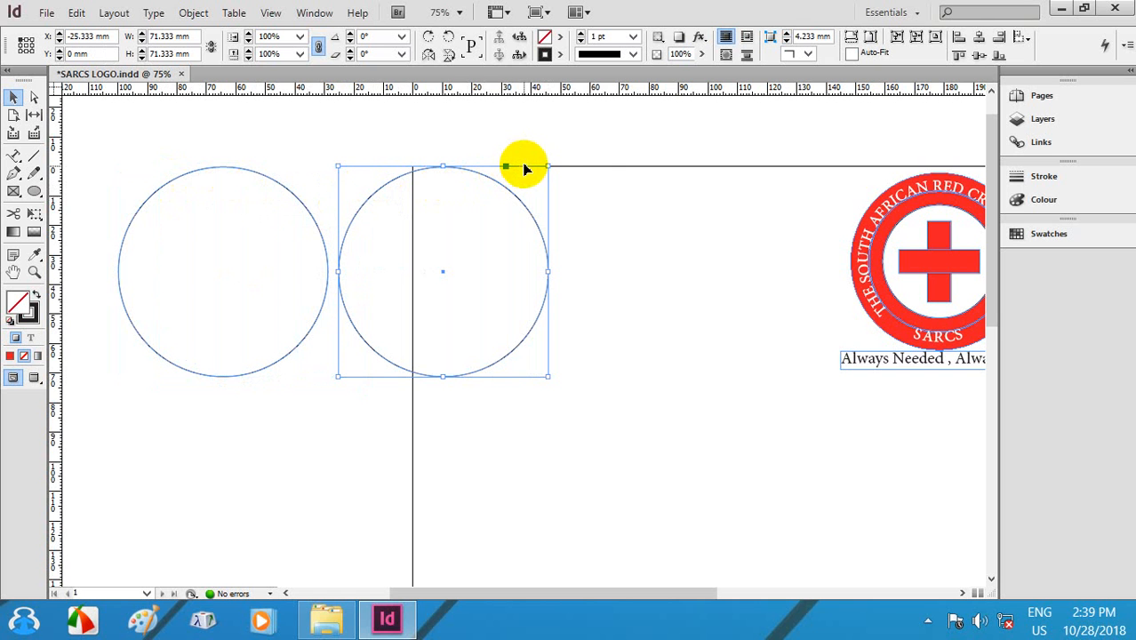
pyautogui.moveTo(548, 166); pyautogui.dragTo(522, 229)
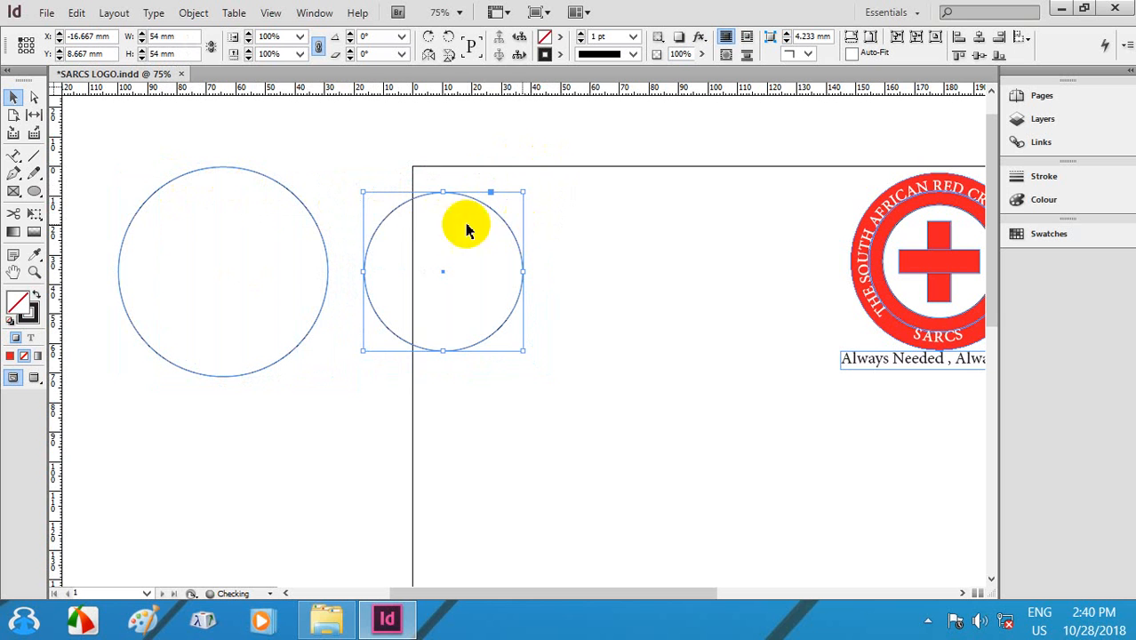
pyautogui.moveTo(385, 220); pyautogui.dragTo(579, 222)
pyautogui.moveTo(710, 192); pyautogui.dragTo(677, 263)
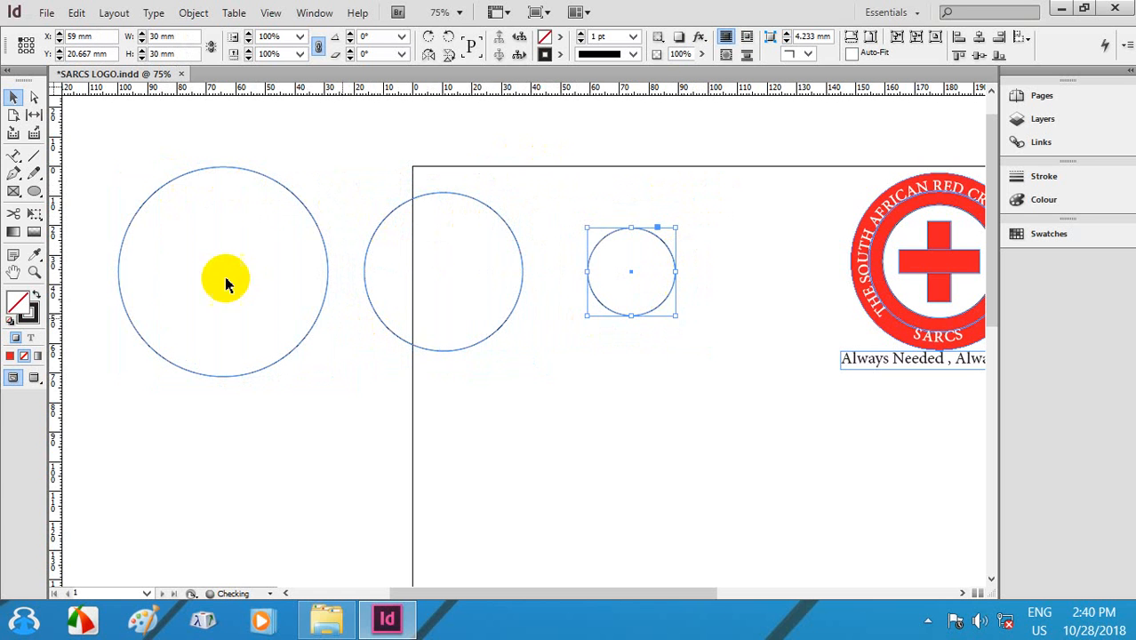
# Step: Fill the largest circle with the logo's red by sampling the existing cross with the Eyedropper
pyautogui.click(188, 179)
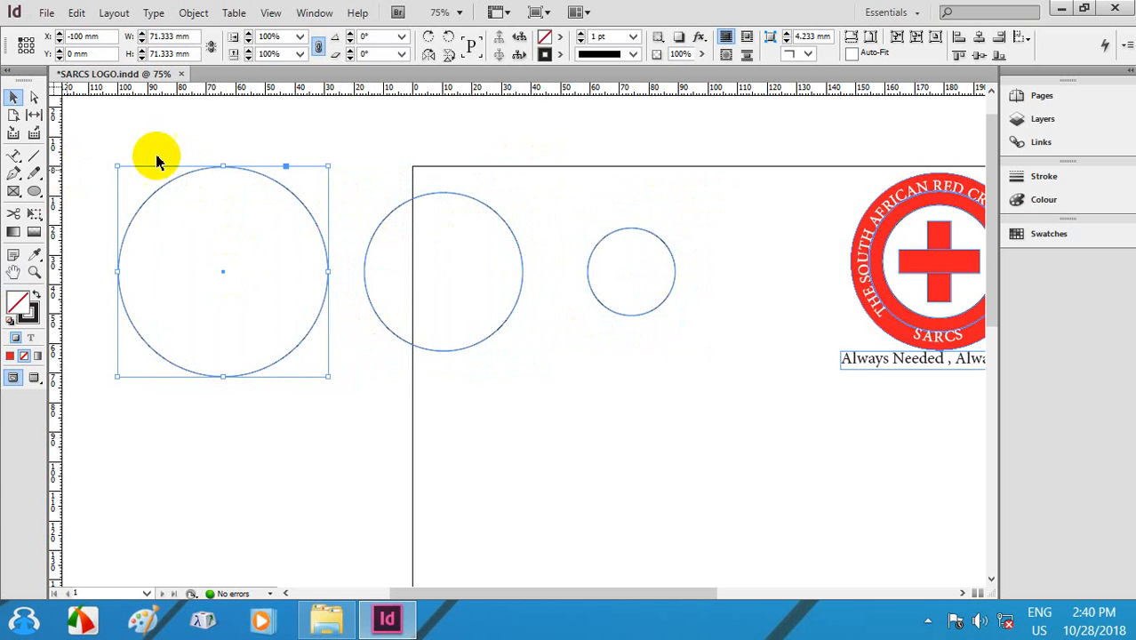
pyautogui.click(38, 253)
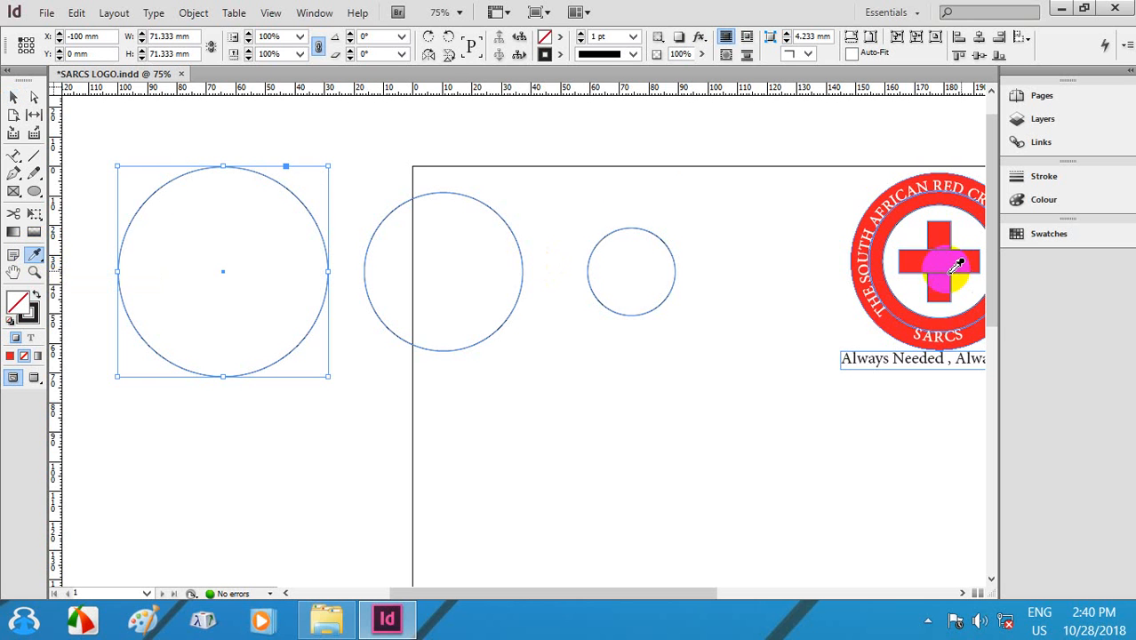
pyautogui.click(916, 257)
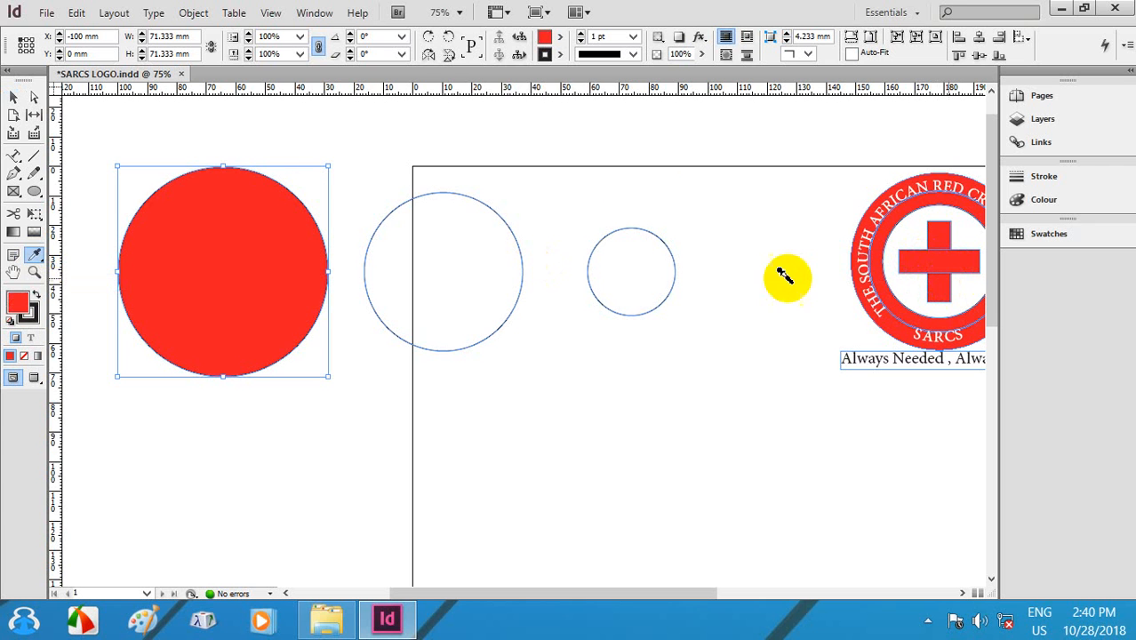
pyautogui.click(235, 277)
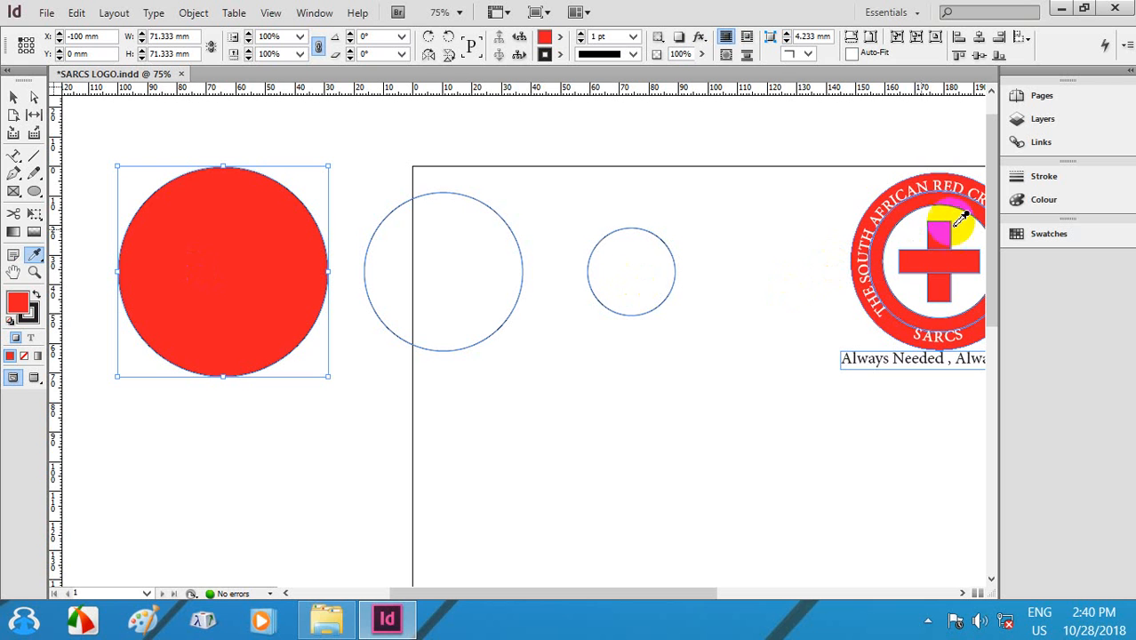
# Step: Try the logo's white as the largest circle's fill, returning it to the sampled red
pyautogui.click(905, 240)
pyautogui.click(170, 274)
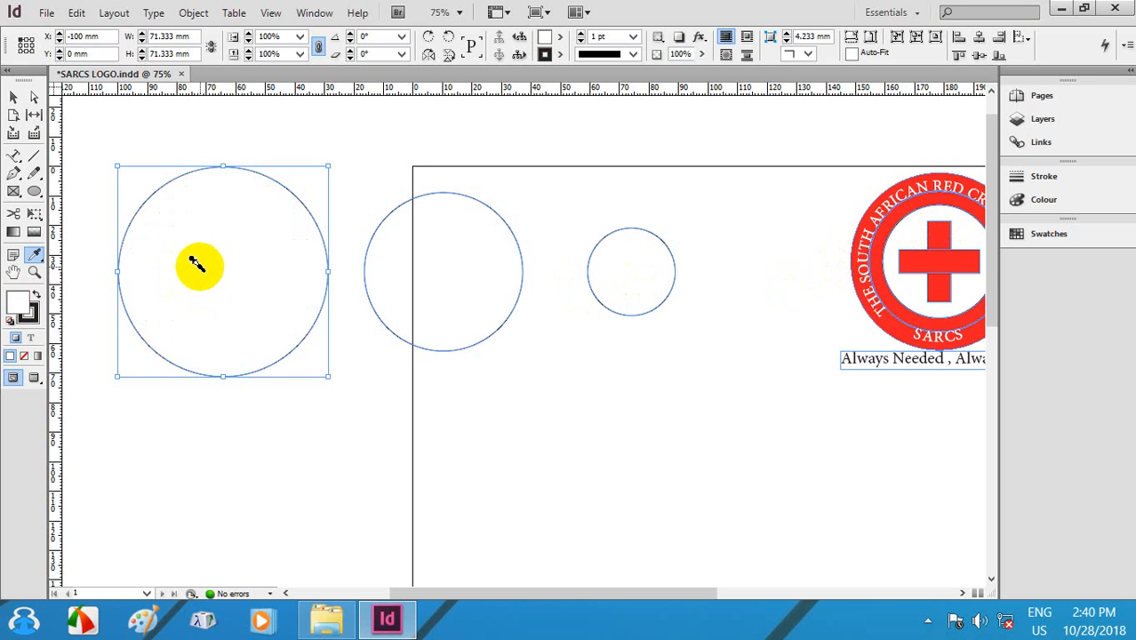
pyautogui.click(926, 215)
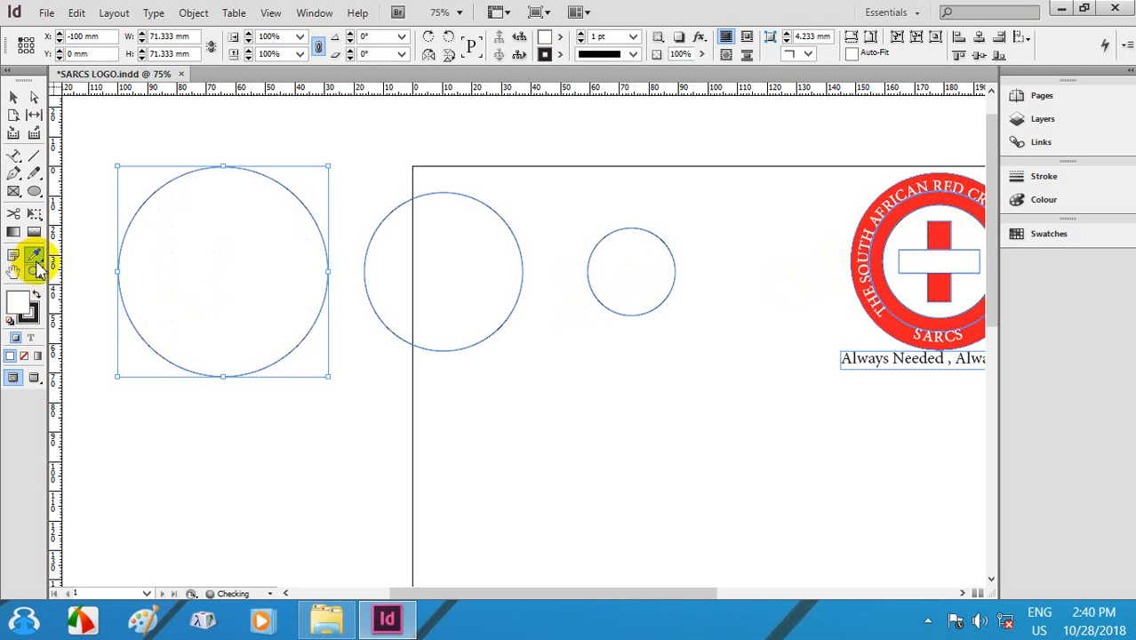
pyautogui.click(935, 253)
pyautogui.click(937, 234)
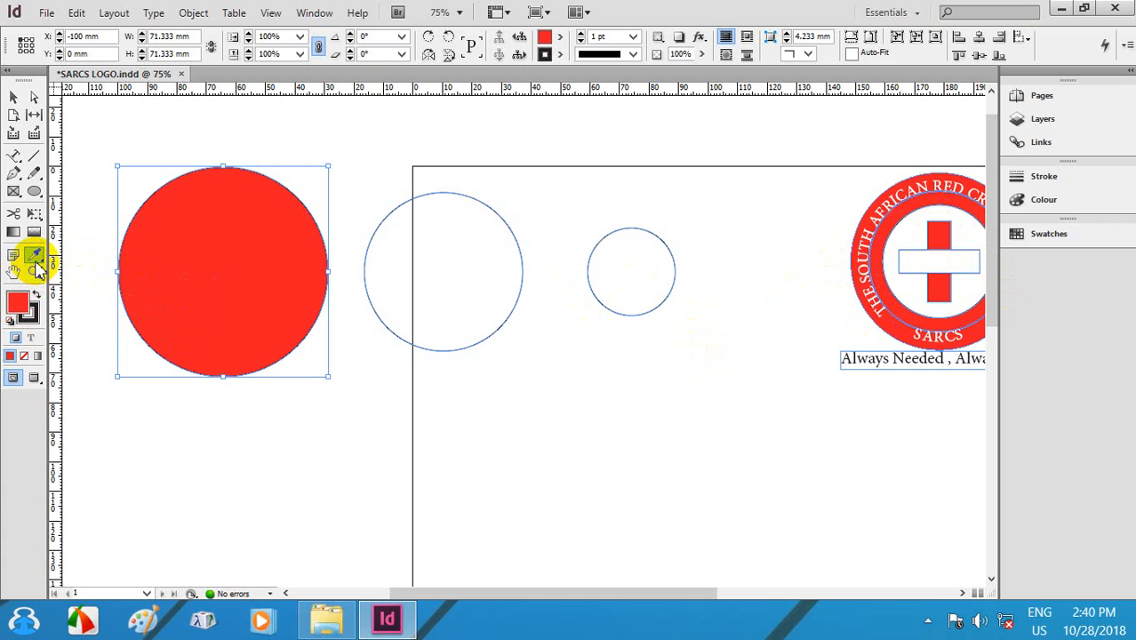
# Step: Refill the original logo's horizontal cross bar with red sampled from the large circle
pyautogui.click(14, 96)
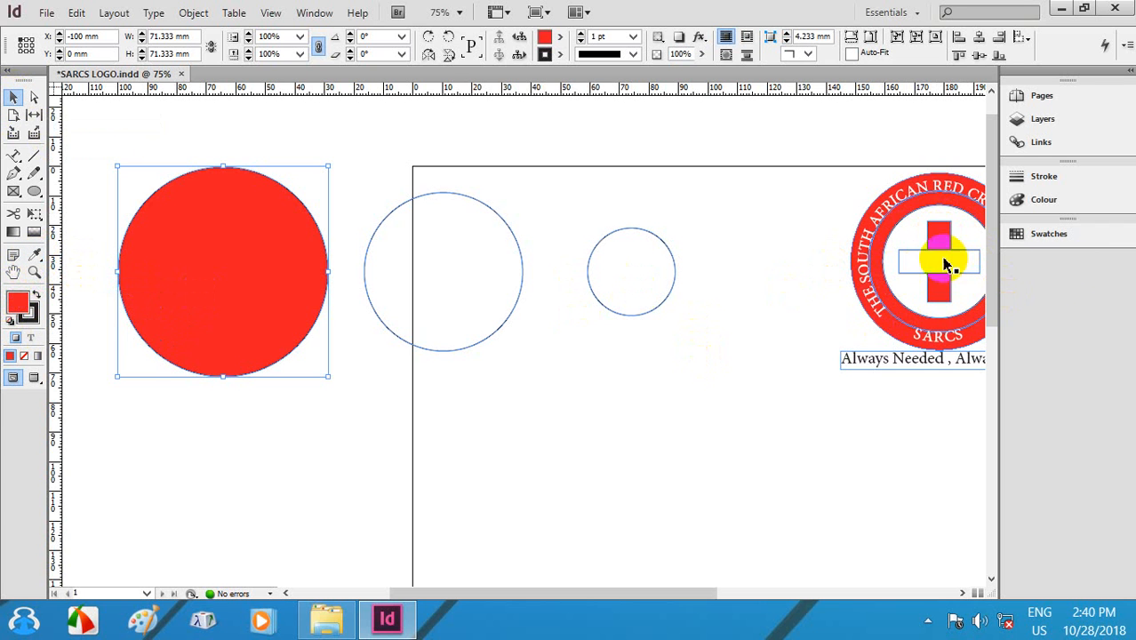
pyautogui.click(932, 265)
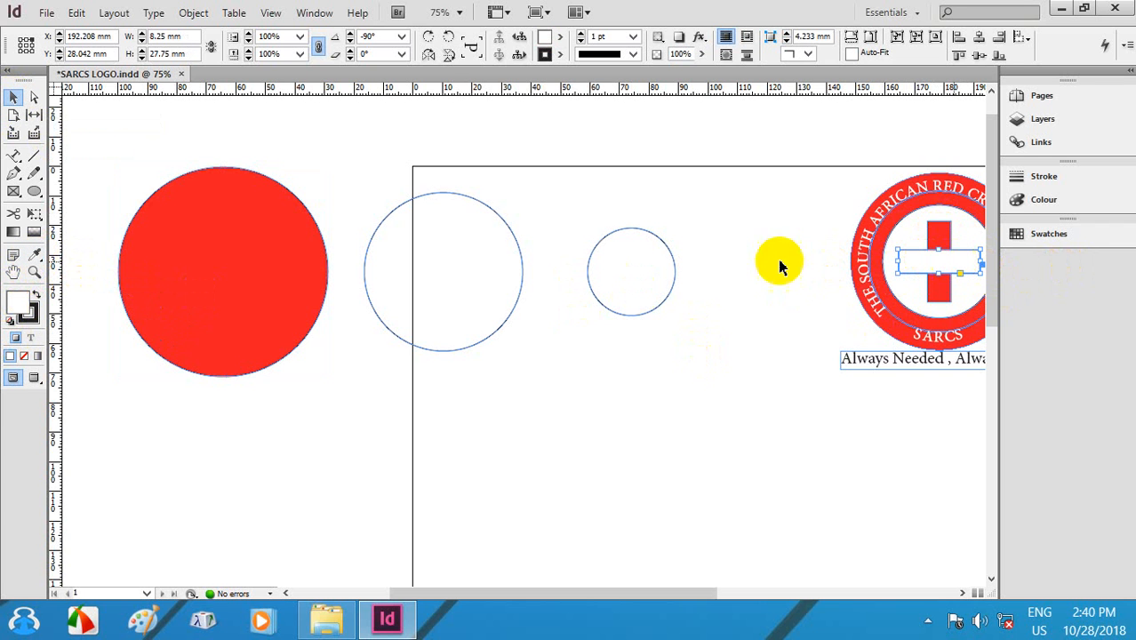
pyautogui.click(34, 255)
pyautogui.click(238, 268)
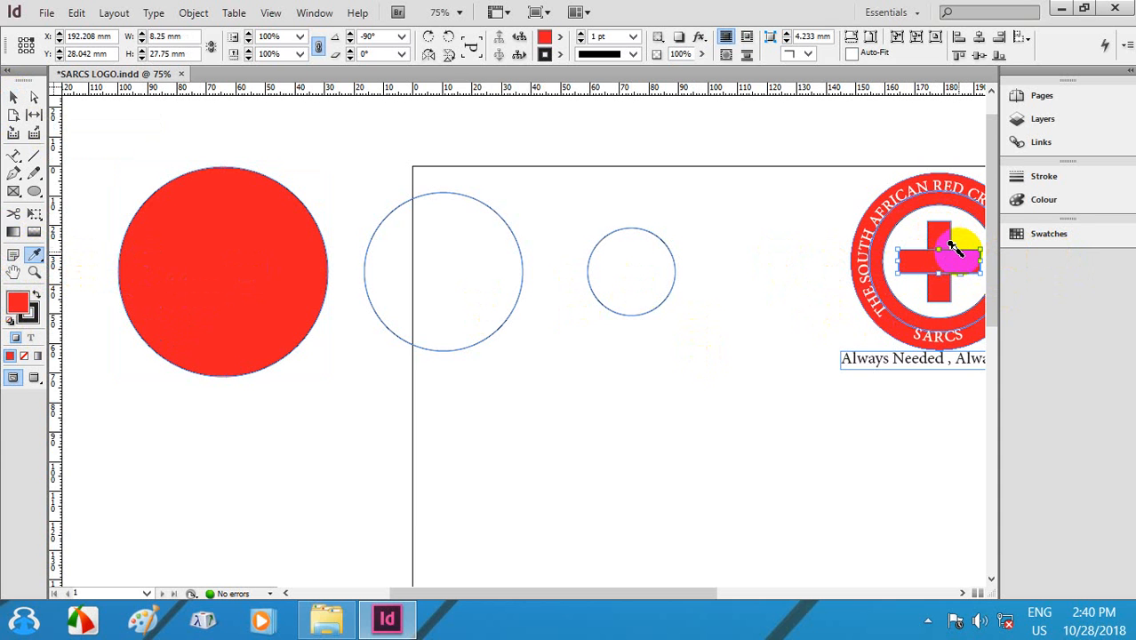
# Step: Fill the smallest new circle with the white sampled from the original logo's inner circle
pyautogui.click(15, 98)
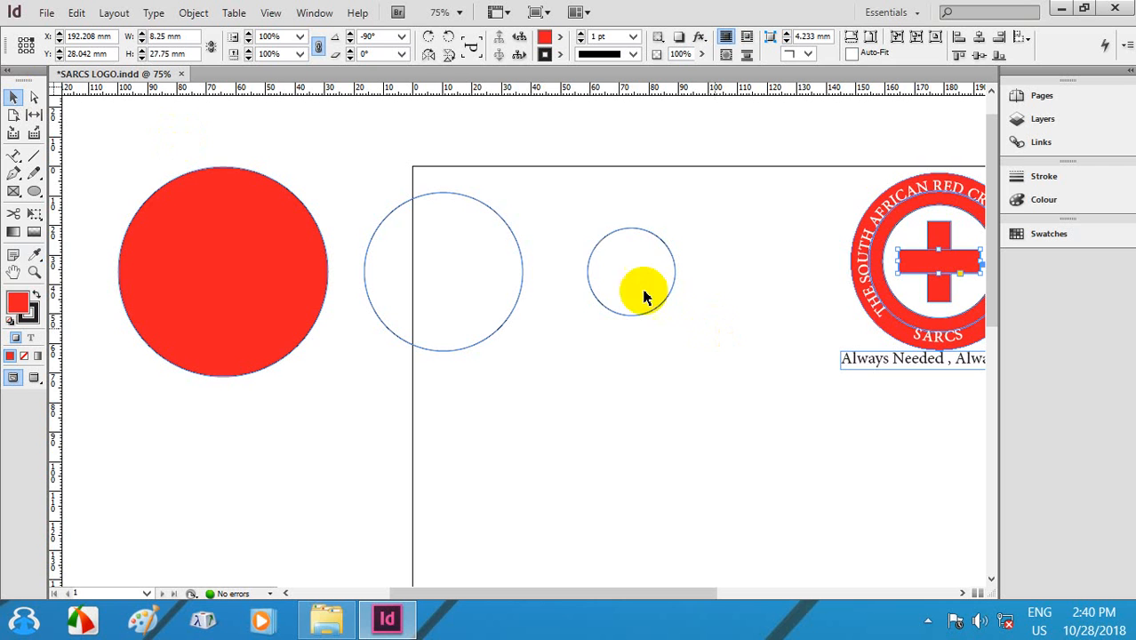
pyautogui.click(619, 258)
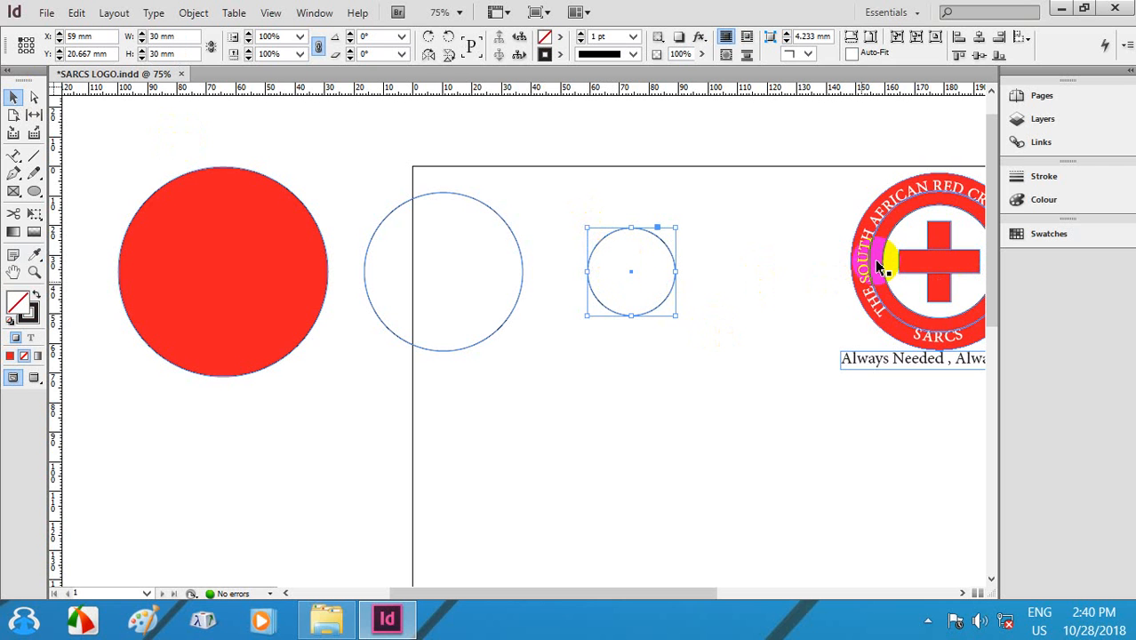
pyautogui.click(34, 257)
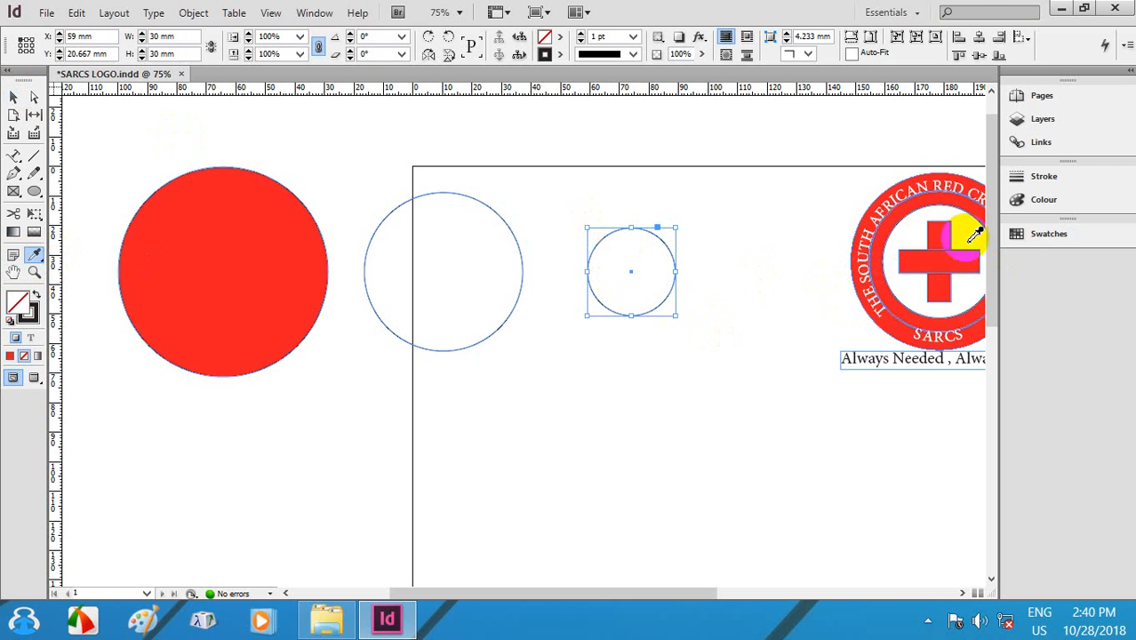
pyautogui.click(909, 229)
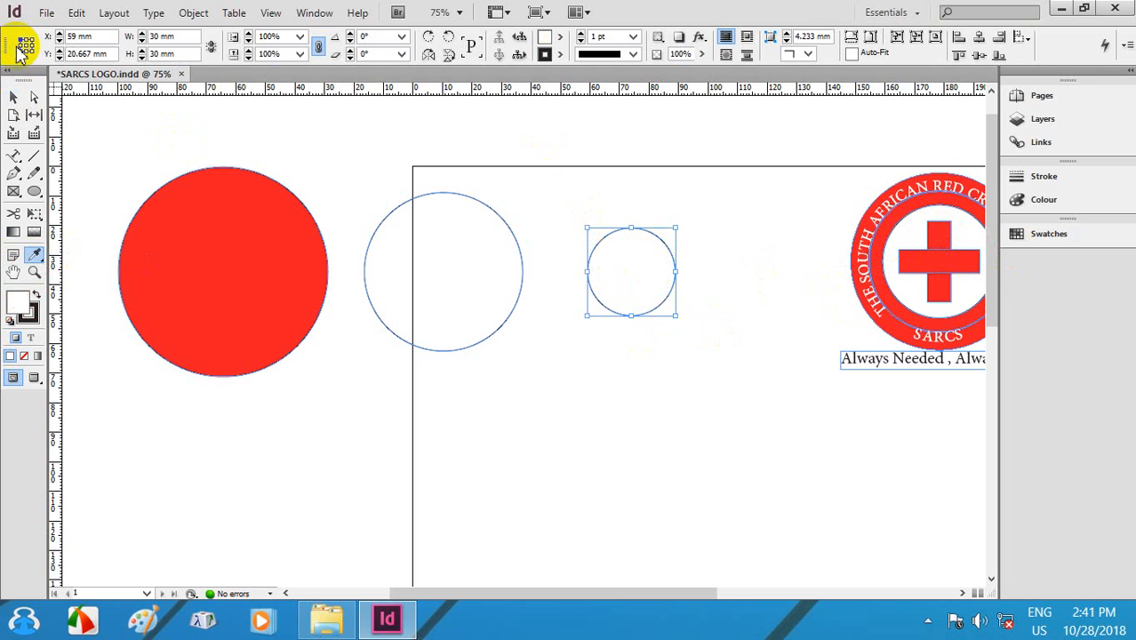
# Step: Align the three new circles by horizontal centres, using the large red circle as the key object
pyautogui.click(13, 96)
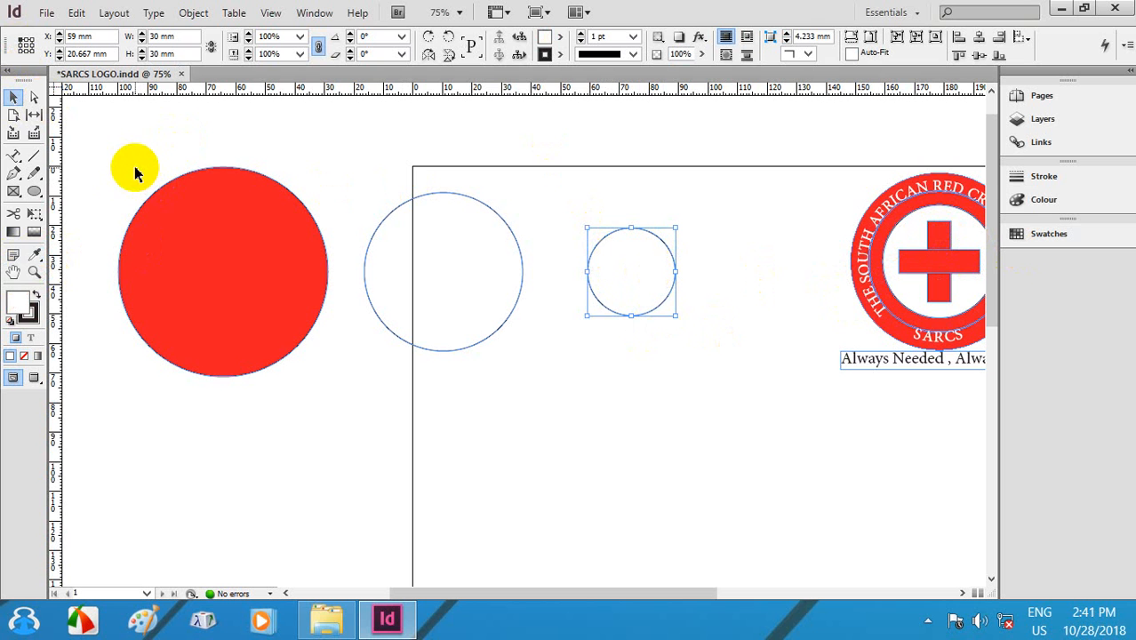
pyautogui.moveTo(95, 173); pyautogui.dragTo(623, 302)
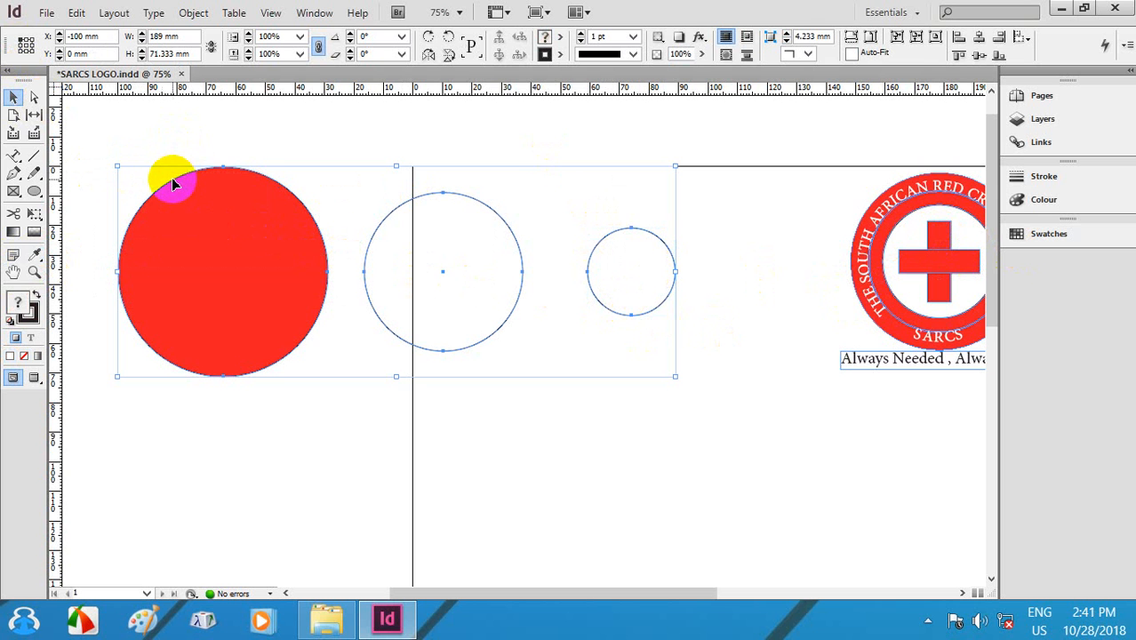
pyautogui.click(174, 184)
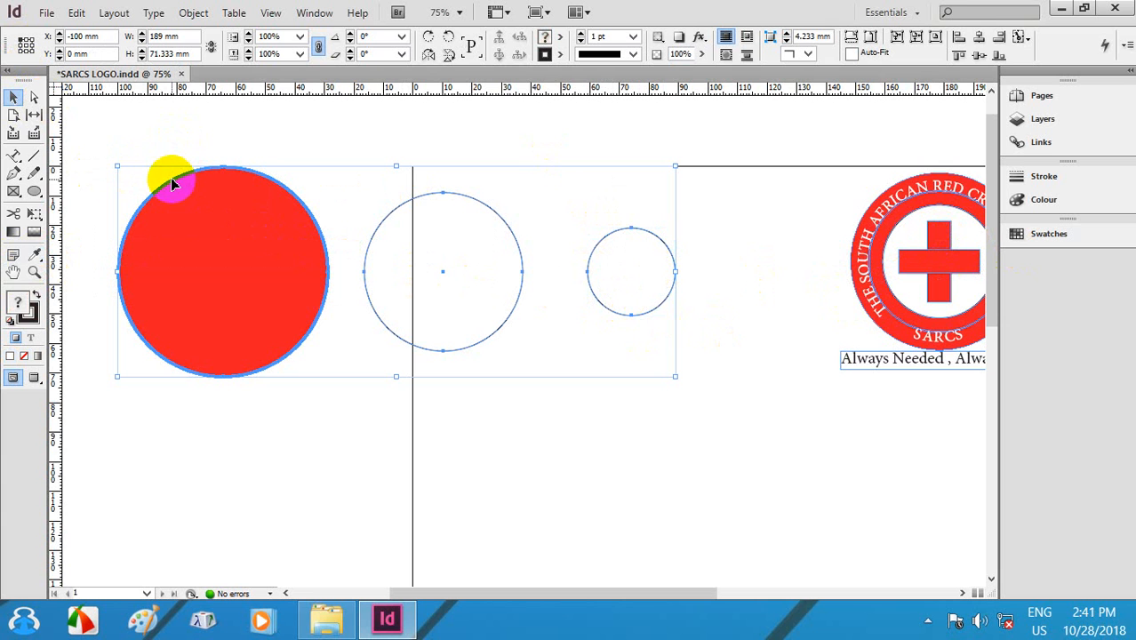
pyautogui.click(978, 38)
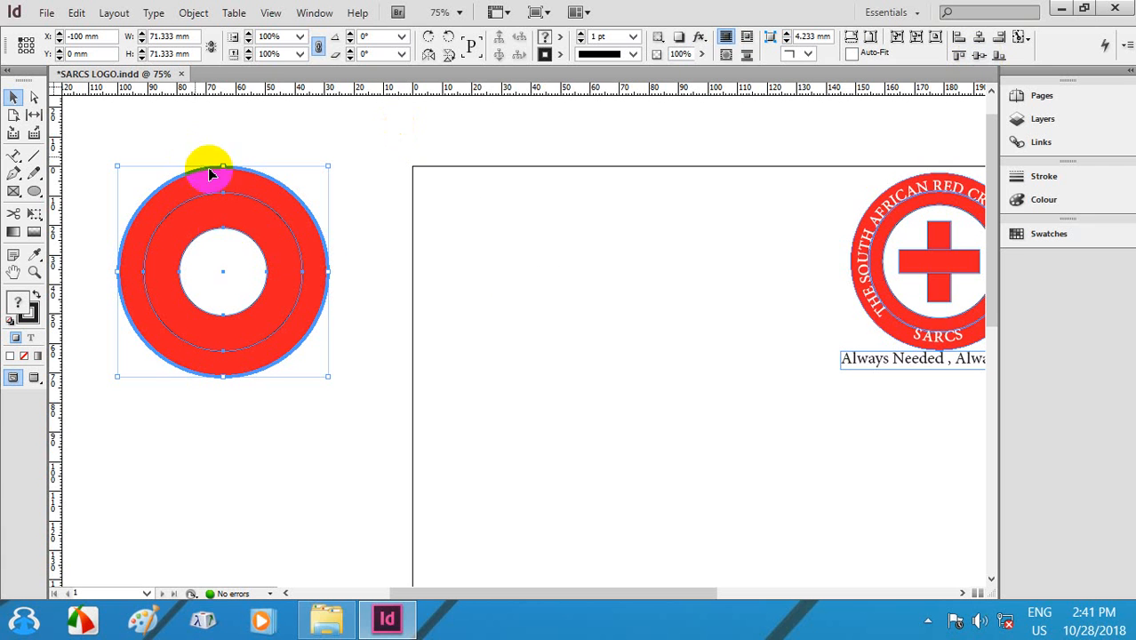
# Step: Enlarge the white inner circle from its centre to about 43 mm across
pyautogui.moveTo(856, 240); pyautogui.dragTo(824, 238)
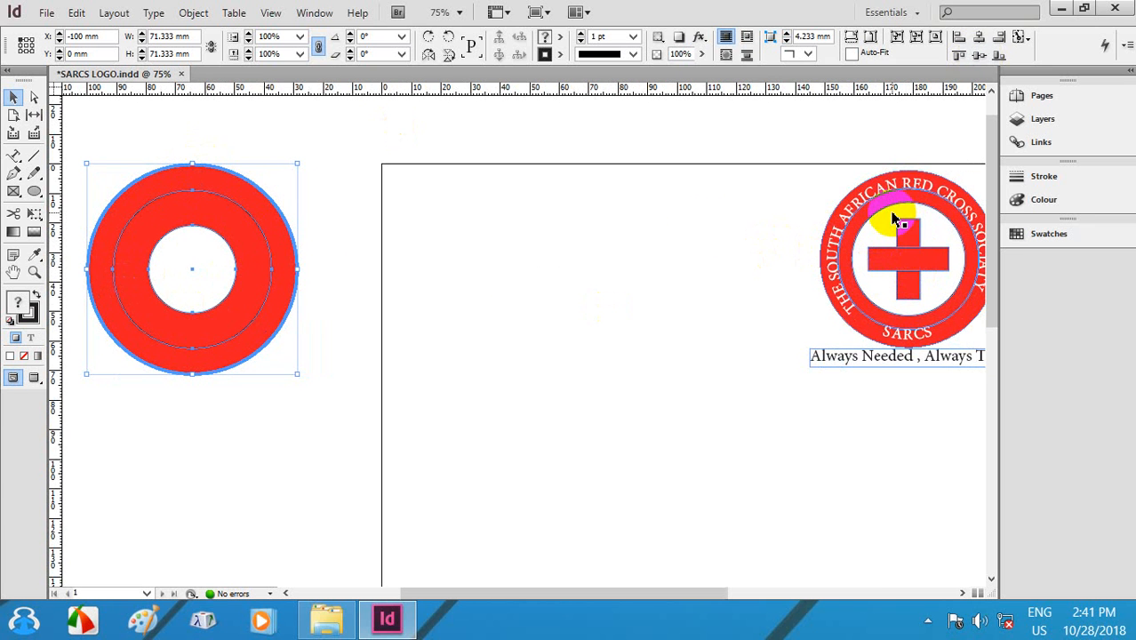
pyautogui.click(194, 245)
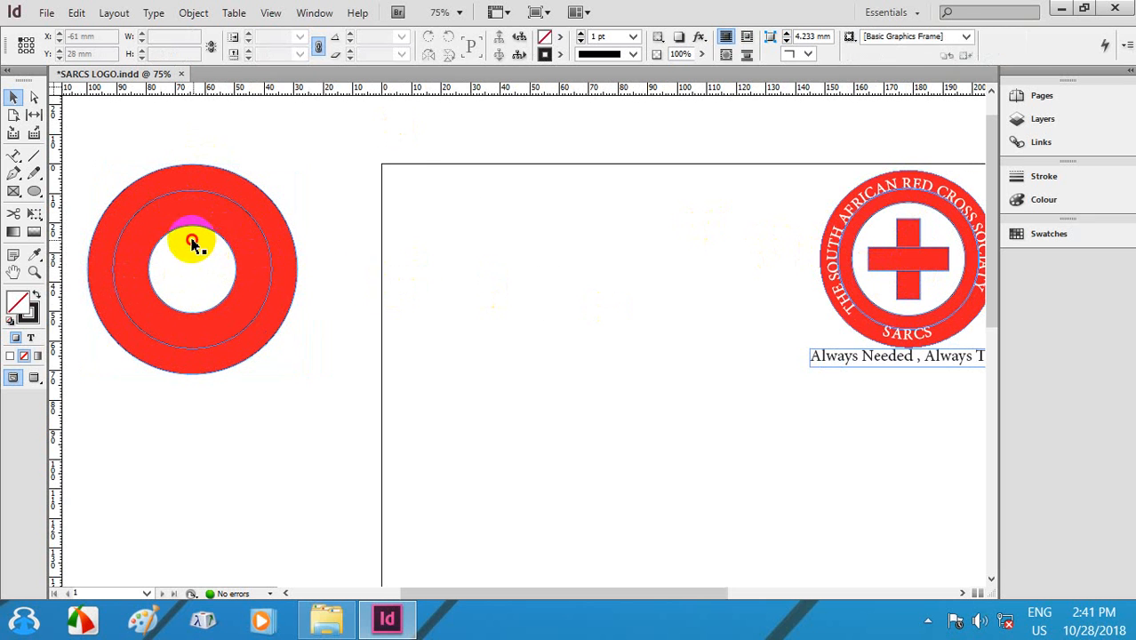
pyautogui.click(193, 245)
pyautogui.moveTo(235, 225); pyautogui.dragTo(255, 210)
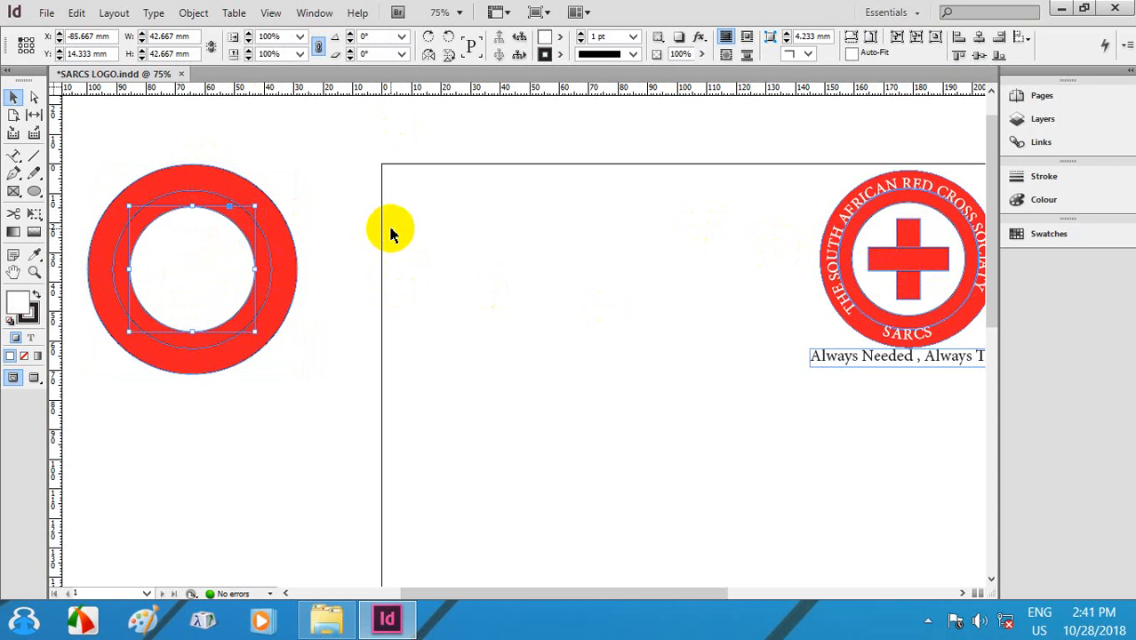
pyautogui.click(411, 203)
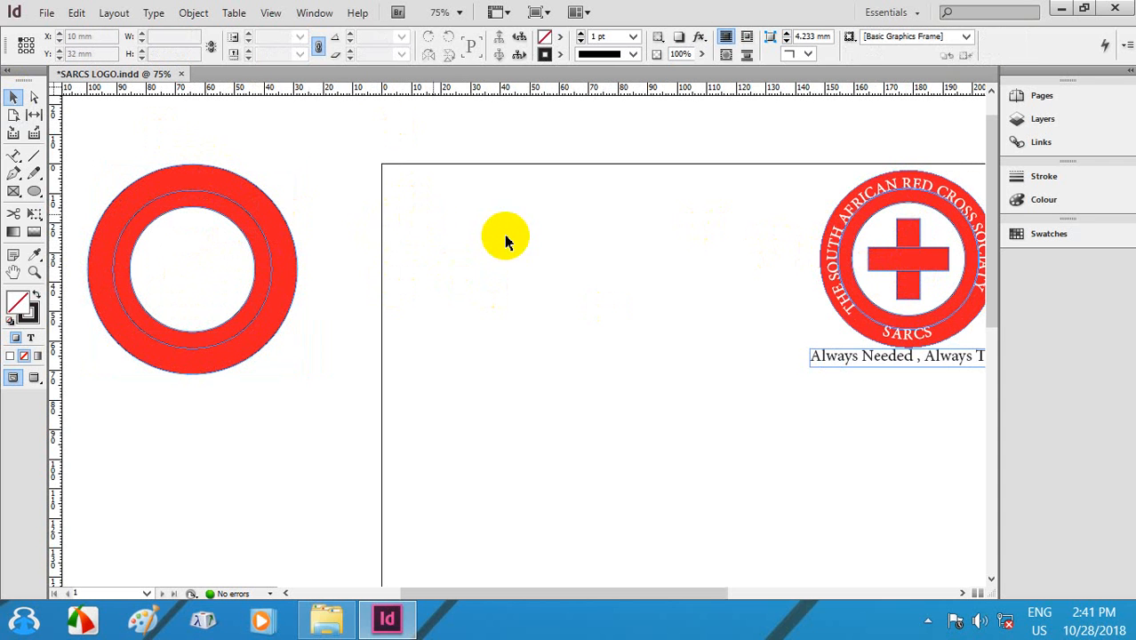
# Step: Draw a vertical bar about 10 mm wide and 31 mm high inside the white circle and fill it with the logo's red
pyautogui.hscroll(-1, 329, 228)
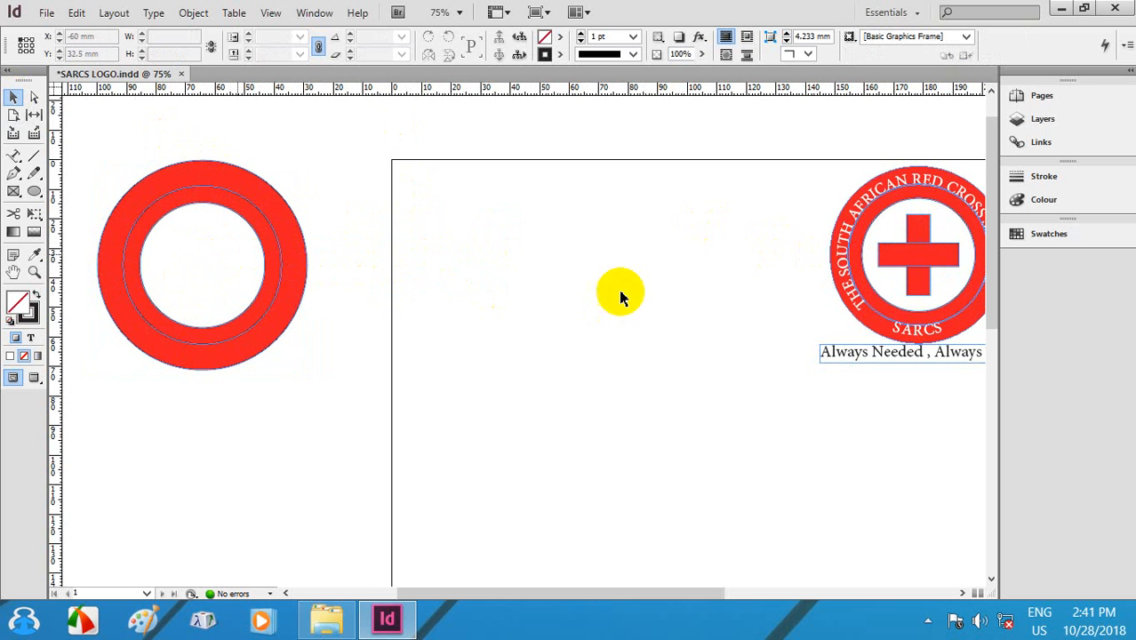
pyautogui.moveTo(813, 326); pyautogui.dragTo(804, 325)
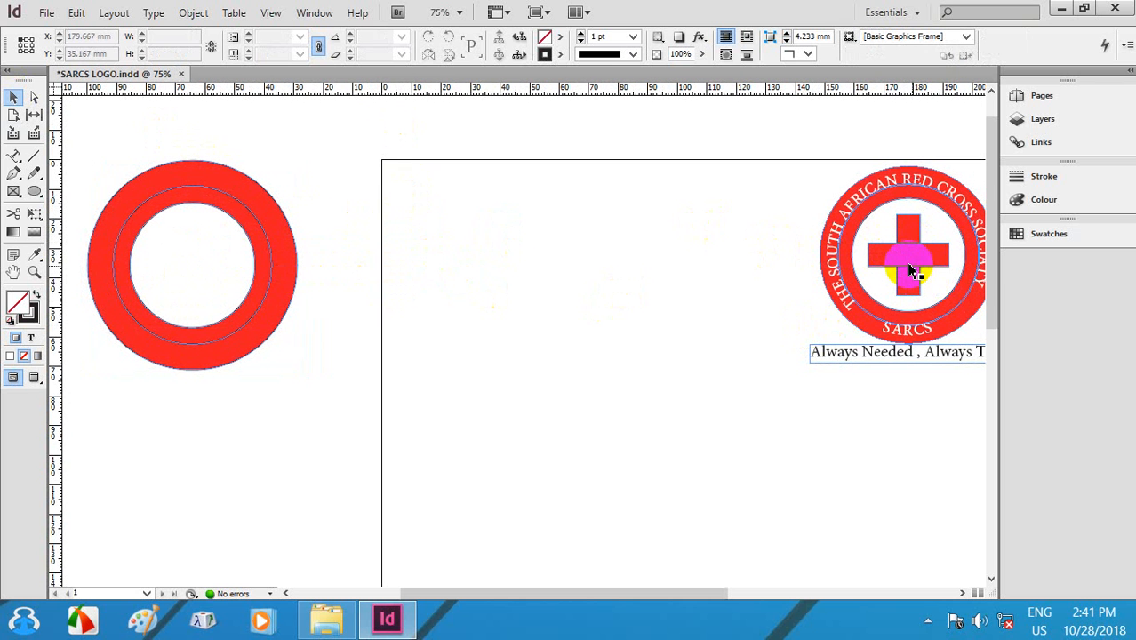
pyautogui.moveTo(35, 194); pyautogui.dragTo(98, 191)
pyautogui.moveTo(173, 214); pyautogui.dragTo(203, 304)
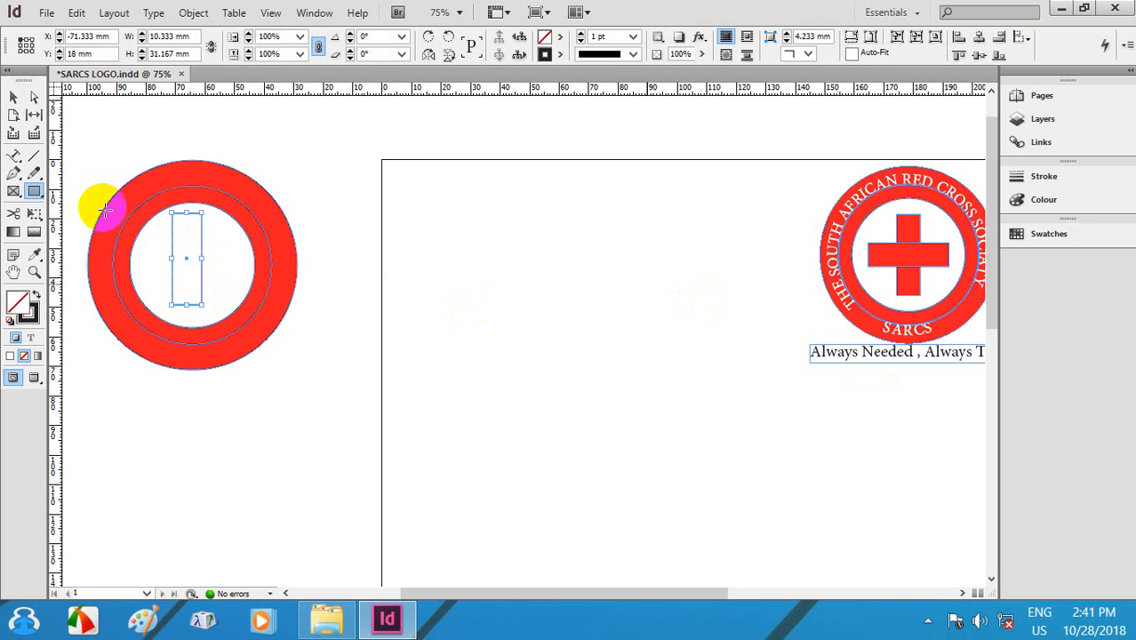
pyautogui.click(36, 254)
pyautogui.click(893, 249)
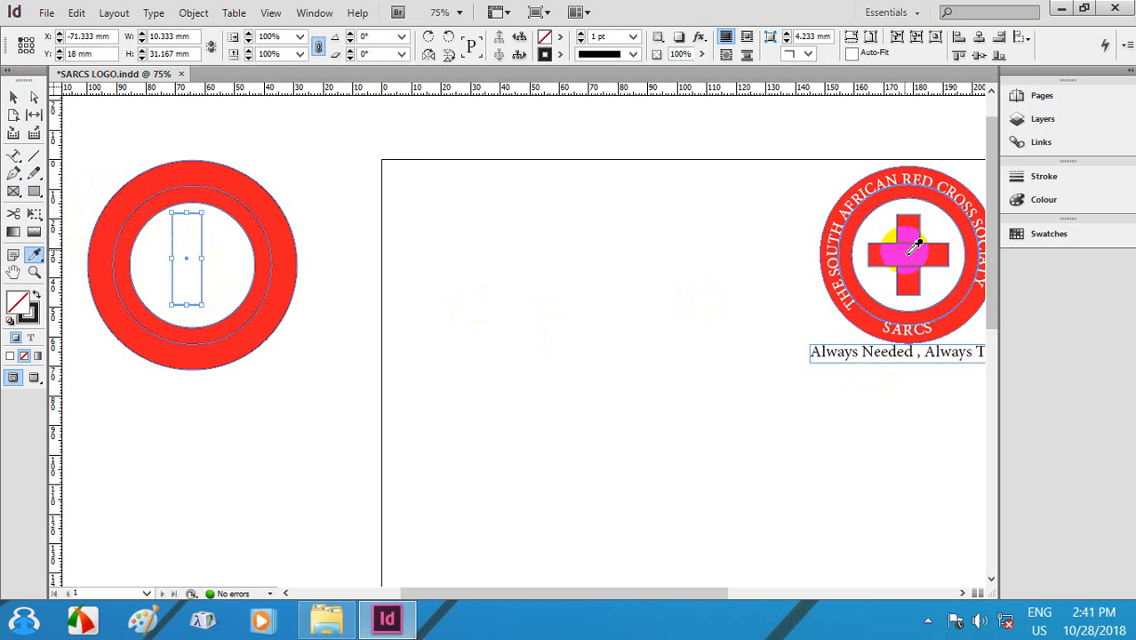
# Step: Duplicate the red vertical bar, with the copy beside the new circles
pyautogui.click(20, 97)
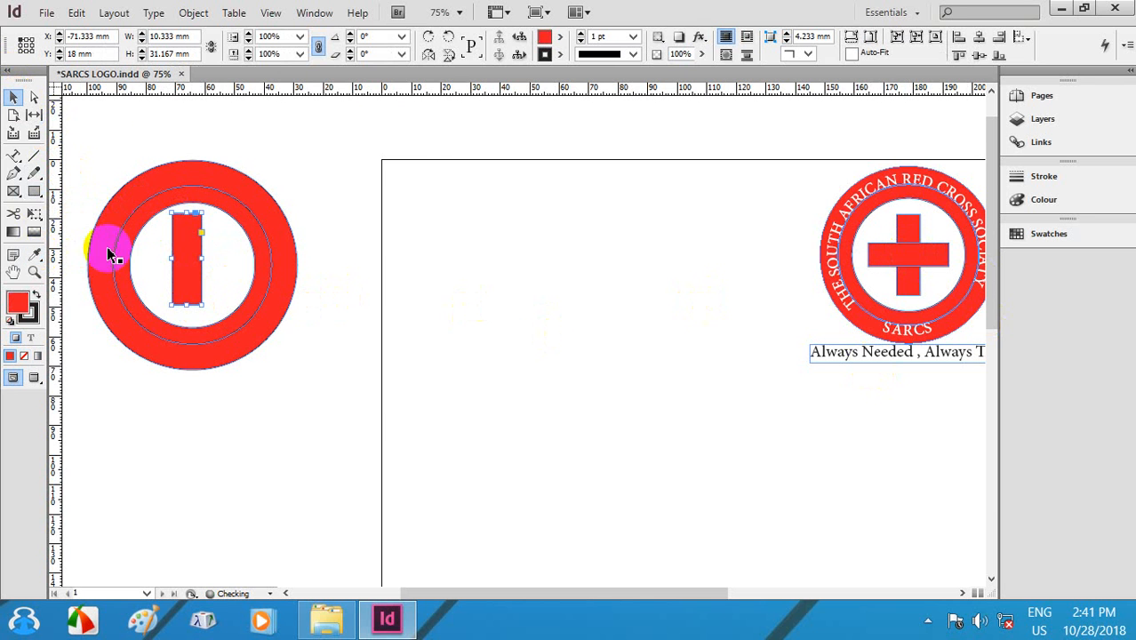
pyautogui.click(182, 247)
pyautogui.click(77, 13)
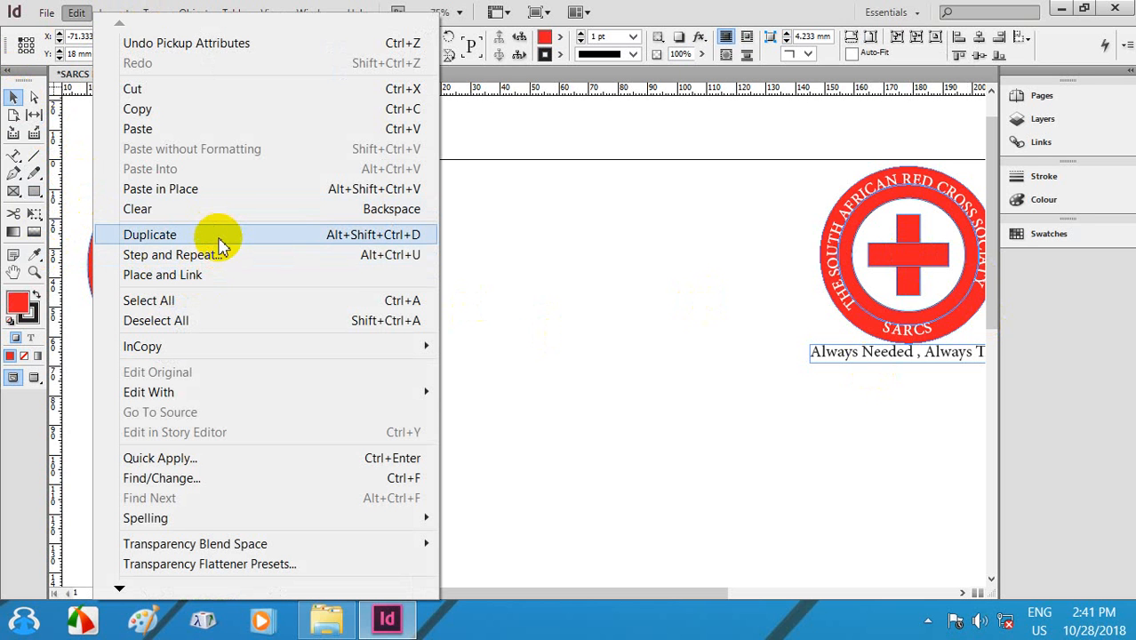
pyautogui.click(222, 234)
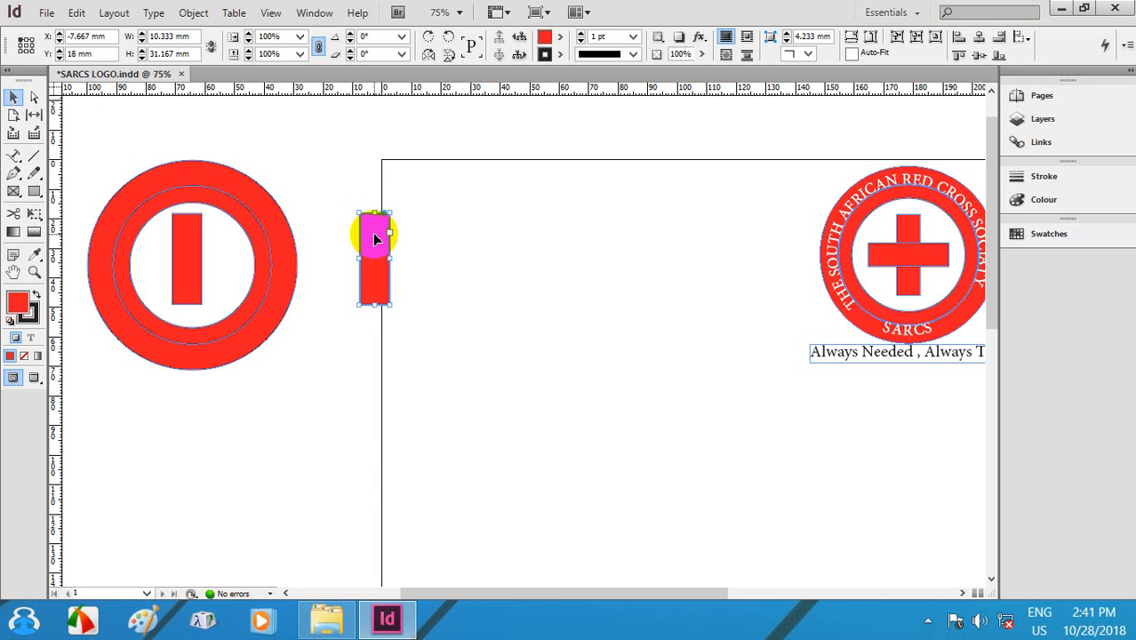
# Step: Rotate the duplicate red bar 90° counterclockwise and move it beside the new circles, level with their centre
pyautogui.rightClick(375, 240)
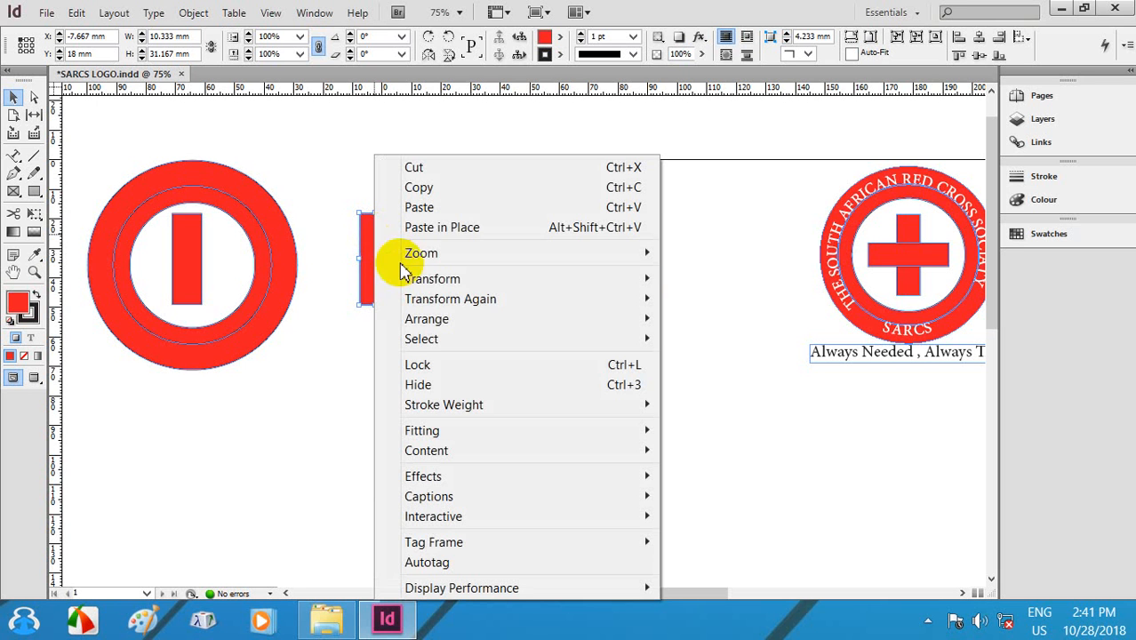
pyautogui.moveTo(647, 279)
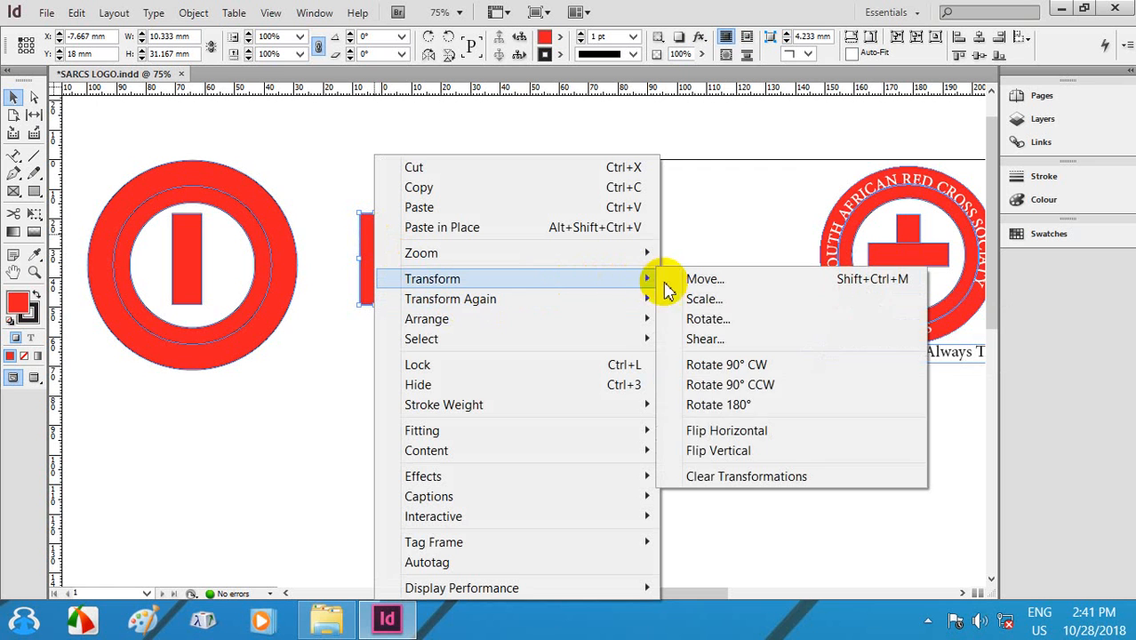
pyautogui.click(763, 394)
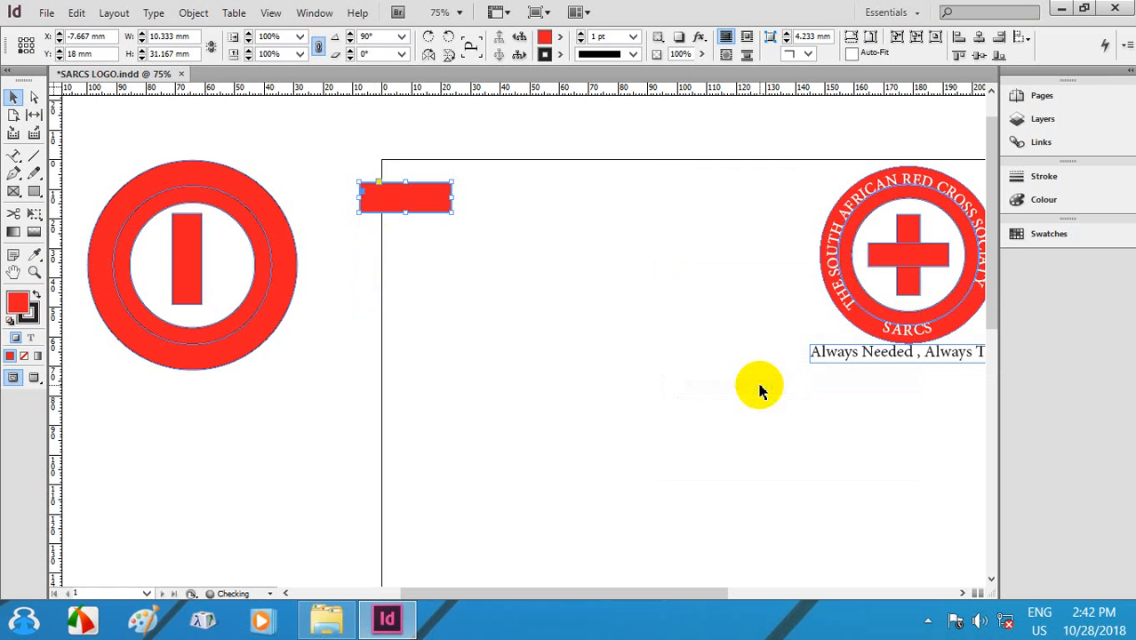
pyautogui.moveTo(405, 209); pyautogui.dragTo(405, 272)
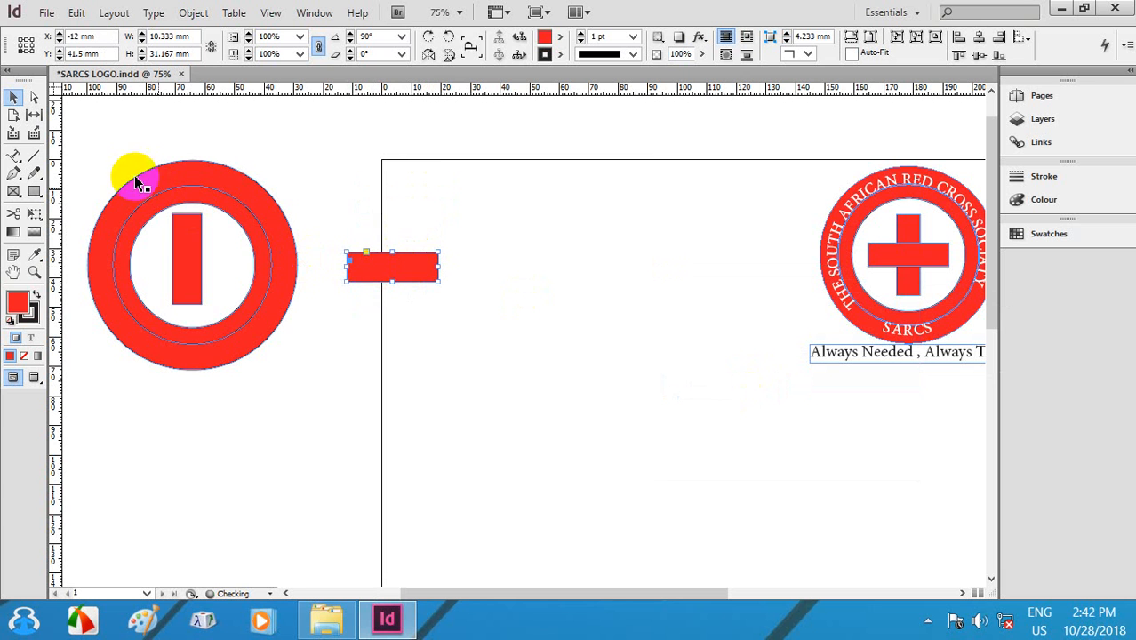
# Step: Align both red bars and the new circles by horizontal and vertical centres, using the outer red circle as the key object
pyautogui.moveTo(96, 171); pyautogui.dragTo(411, 287)
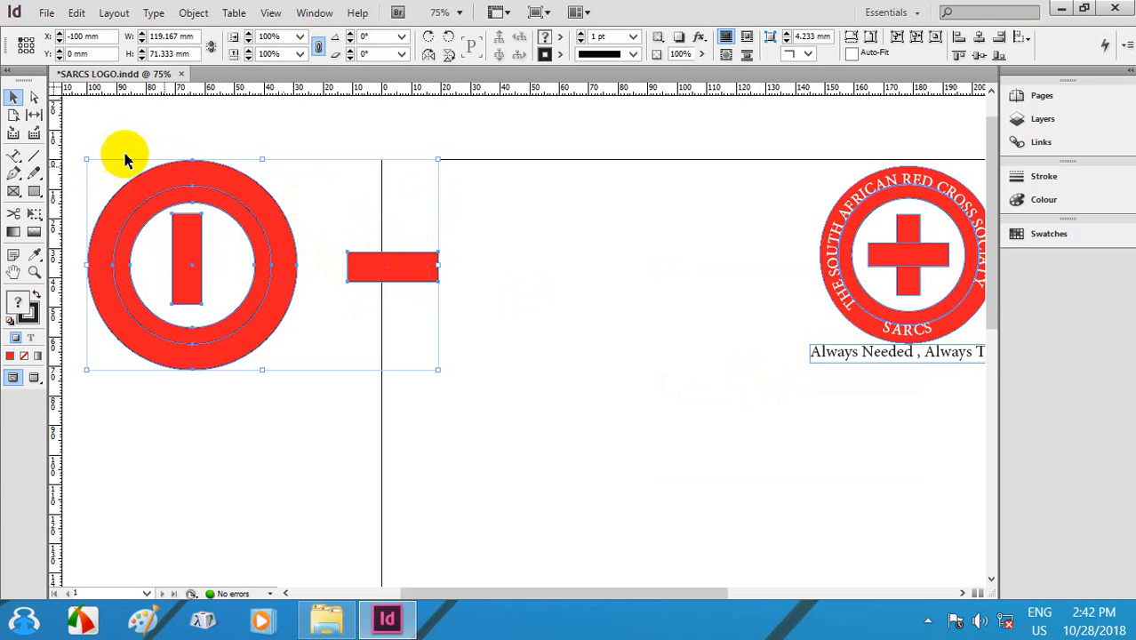
pyautogui.click(129, 186)
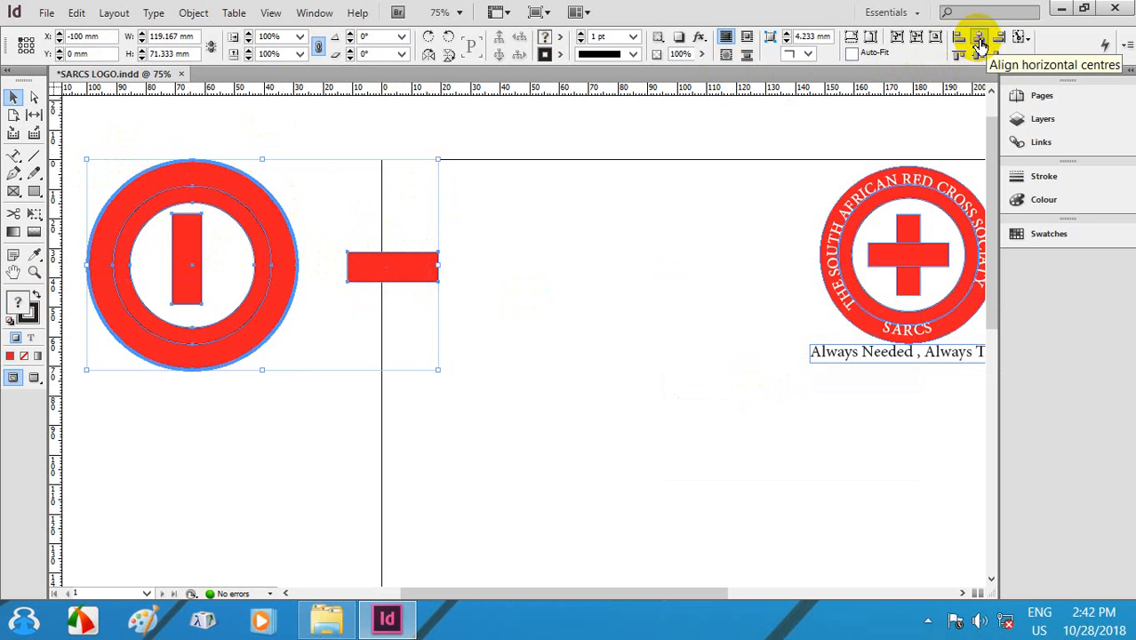
pyautogui.click(979, 42)
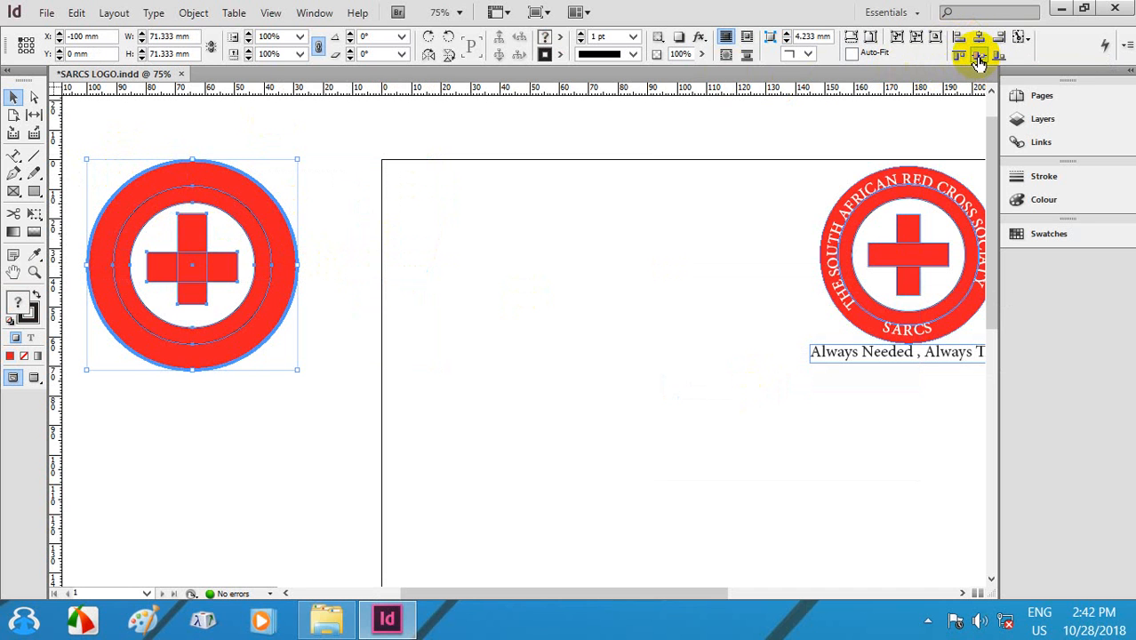
pyautogui.click(978, 60)
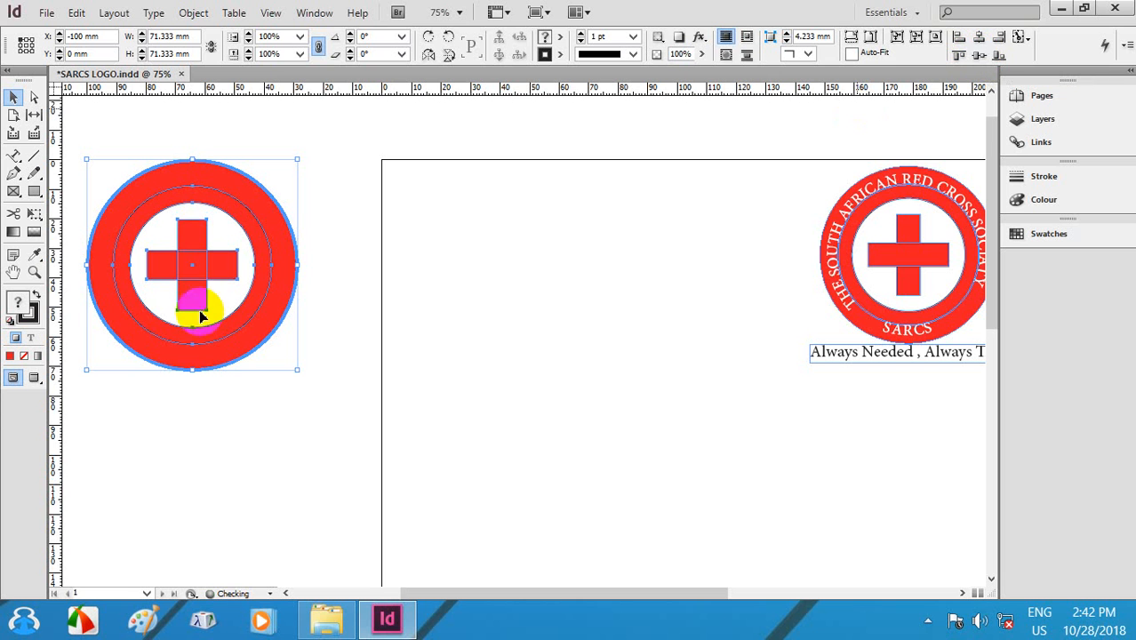
pyautogui.click(428, 285)
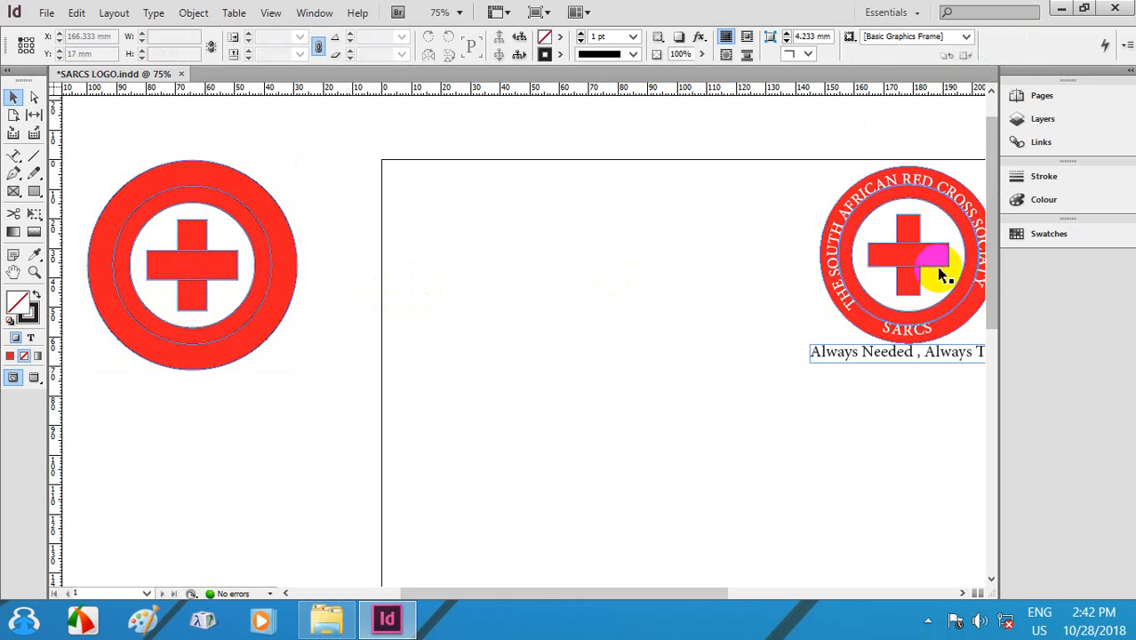
# Step: Try to place a text cursor on the path of the new logo's unfilled middle circle
pyautogui.moveTo(895, 256); pyautogui.dragTo(889, 250)
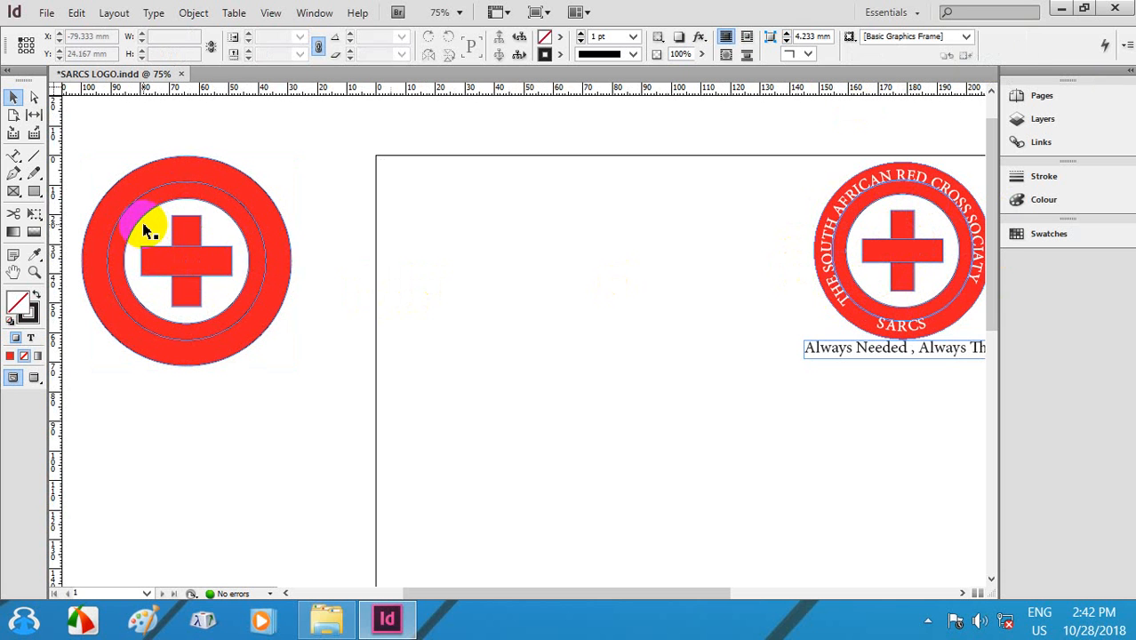
pyautogui.moveTo(181, 262); pyautogui.dragTo(183, 262)
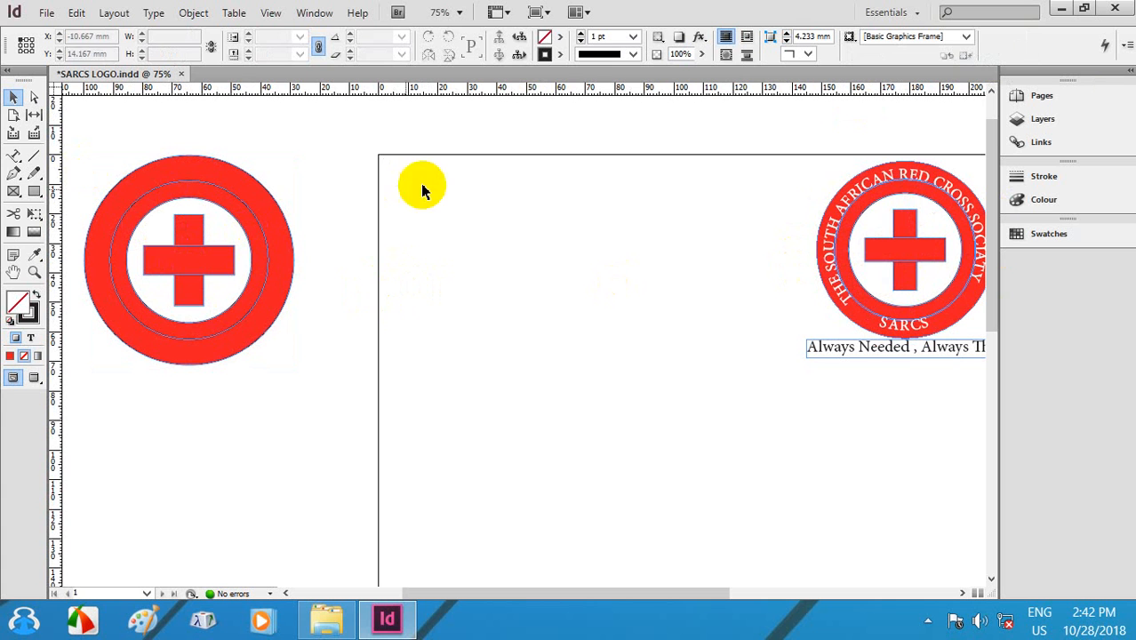
pyautogui.click(147, 197)
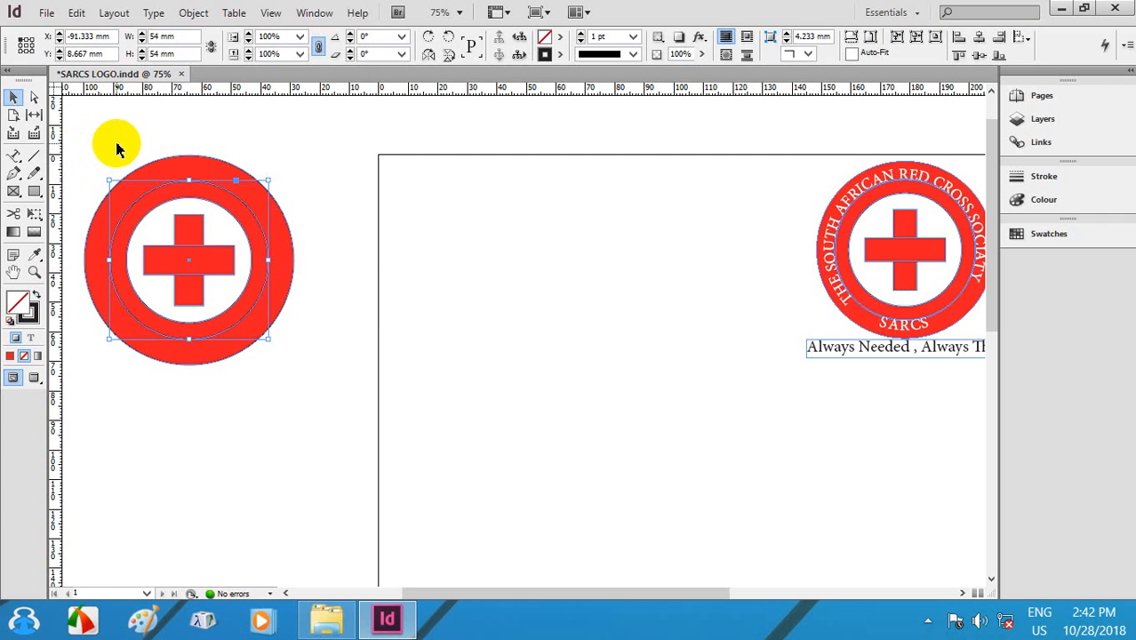
pyautogui.press('t')
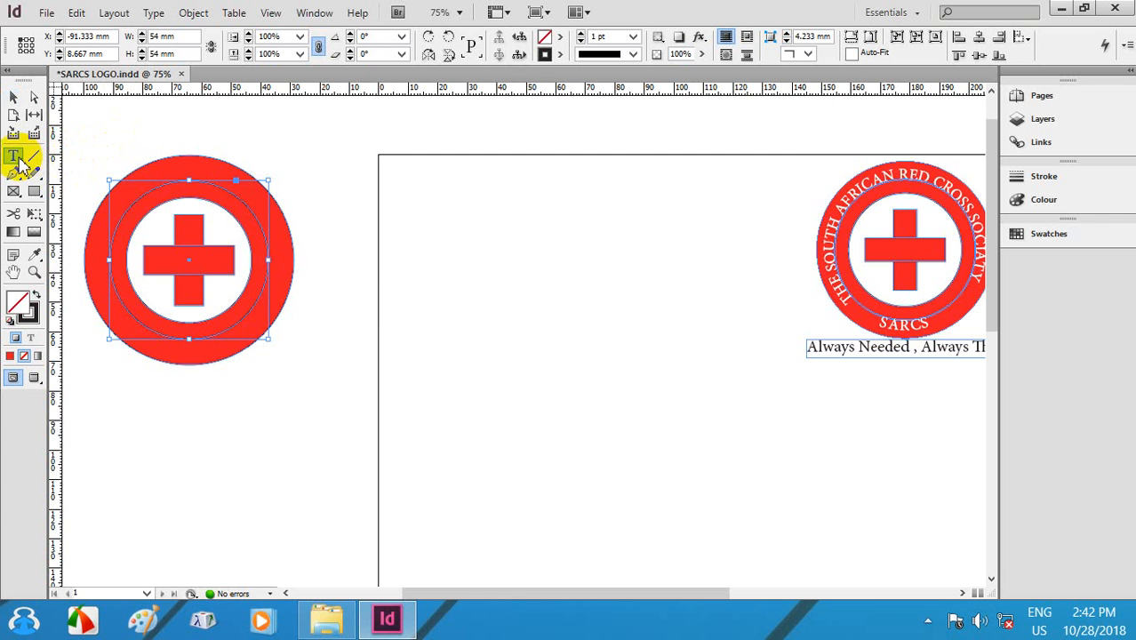
pyautogui.click(192, 203)
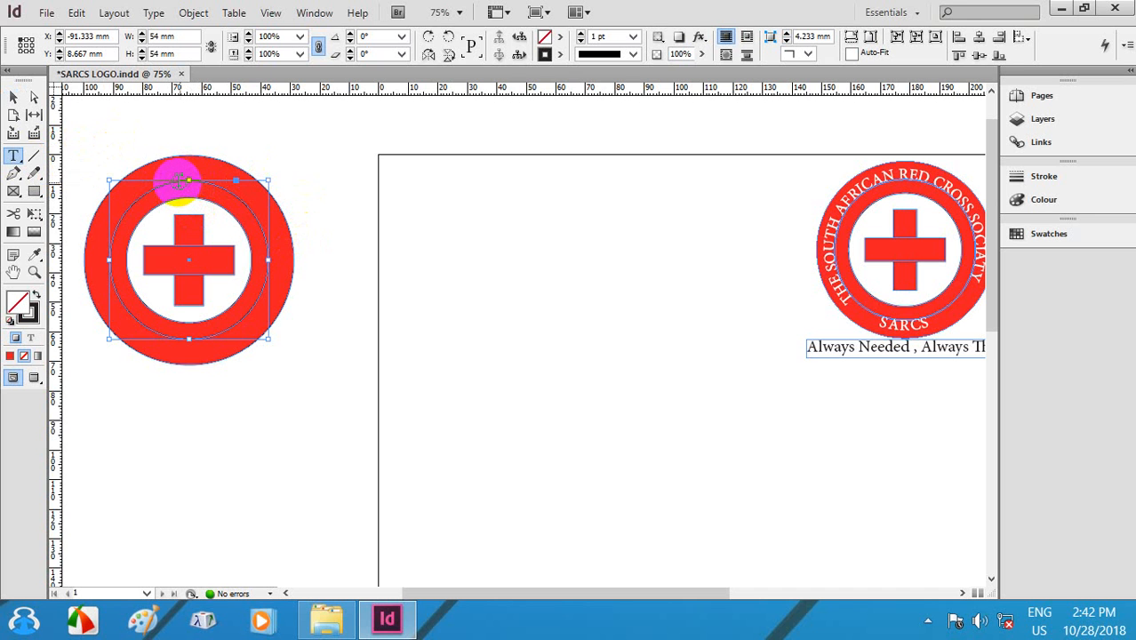
pyautogui.hotkey('shift', 't')
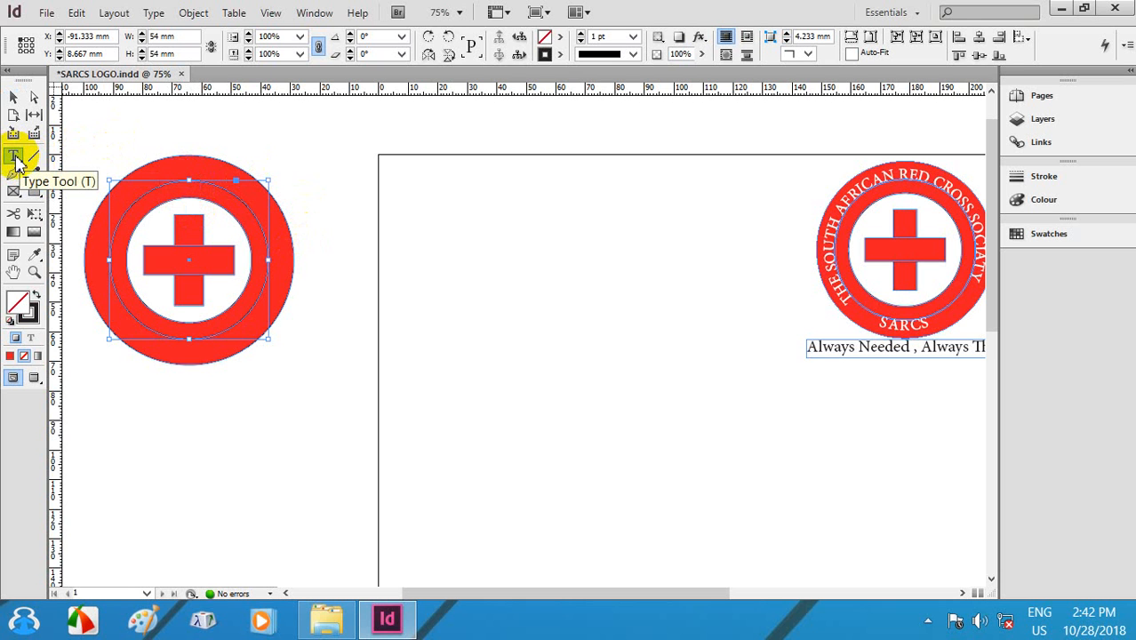
pyautogui.click(14, 159)
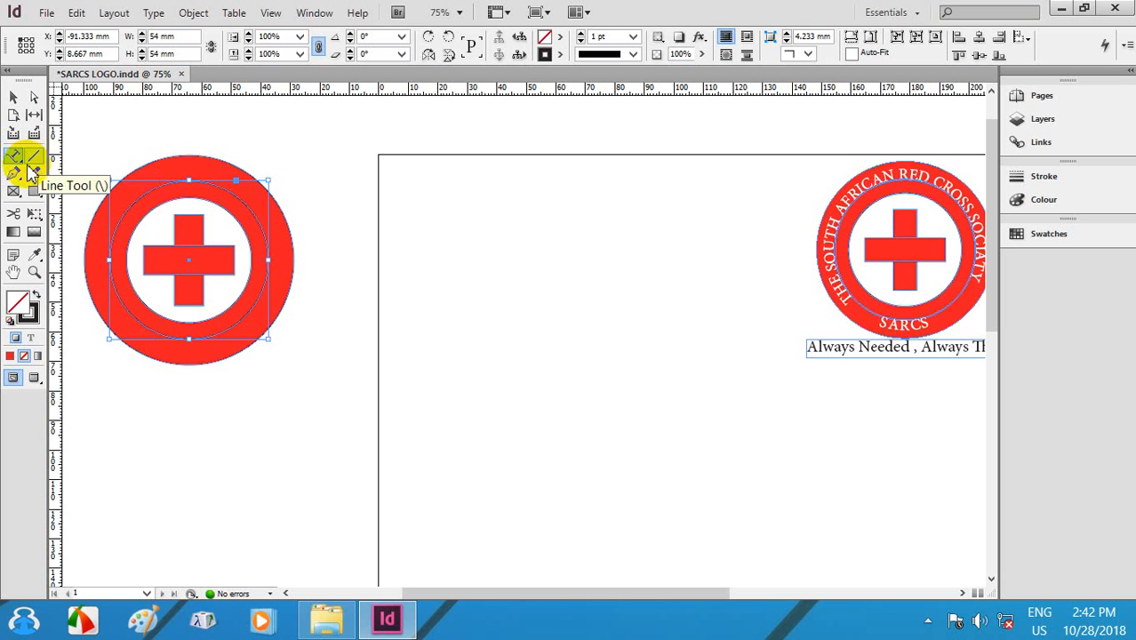
pyautogui.click(188, 180)
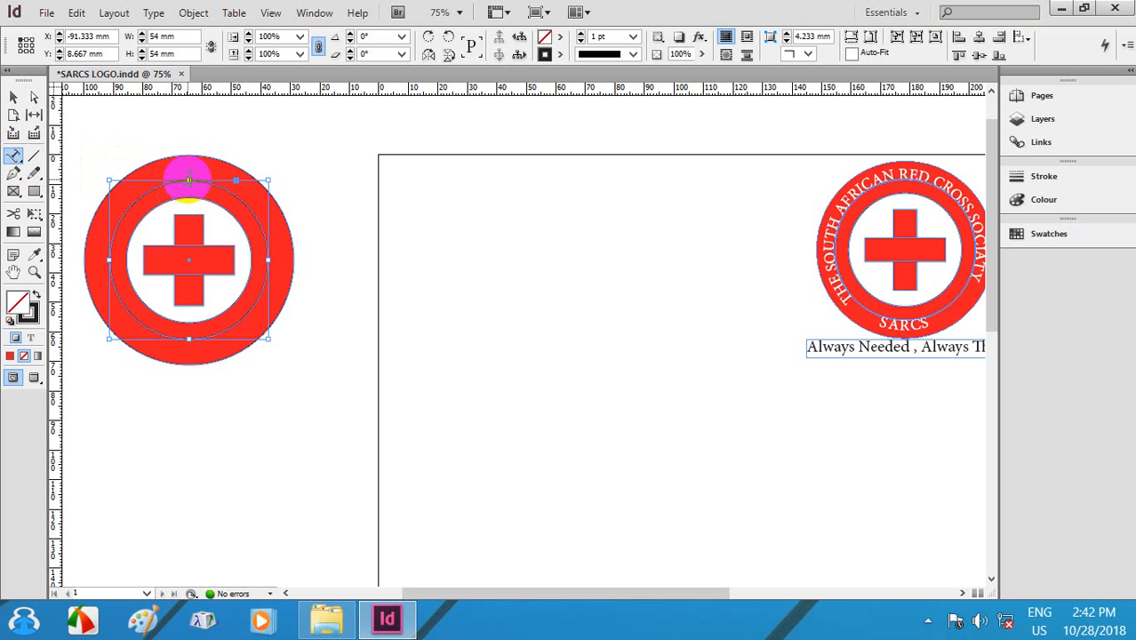
pyautogui.click(194, 179)
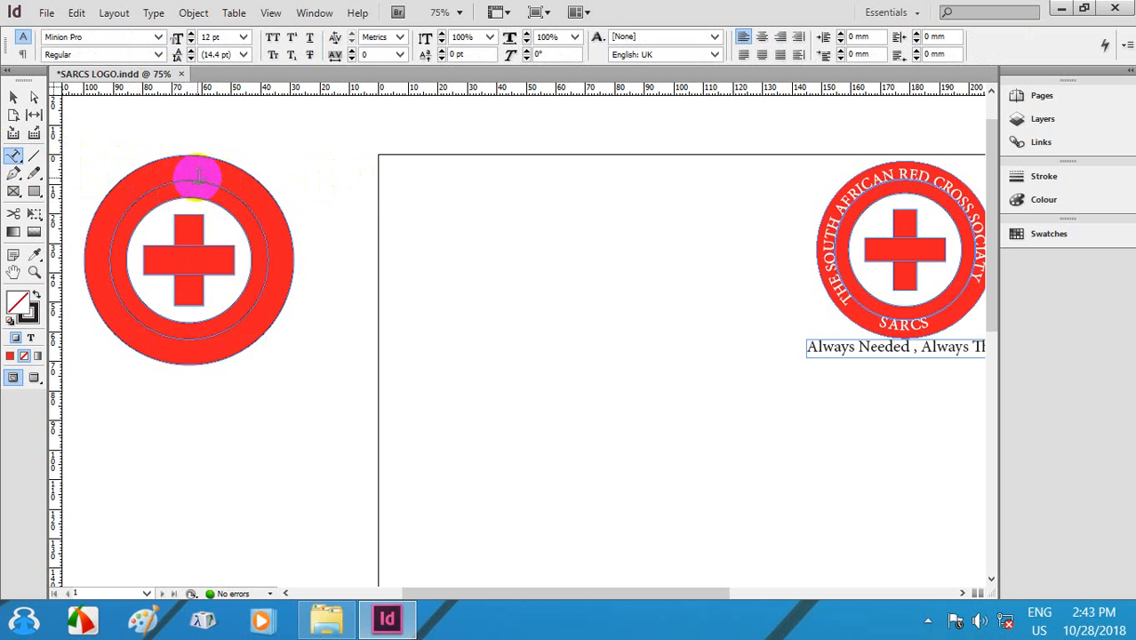
pyautogui.press('a')
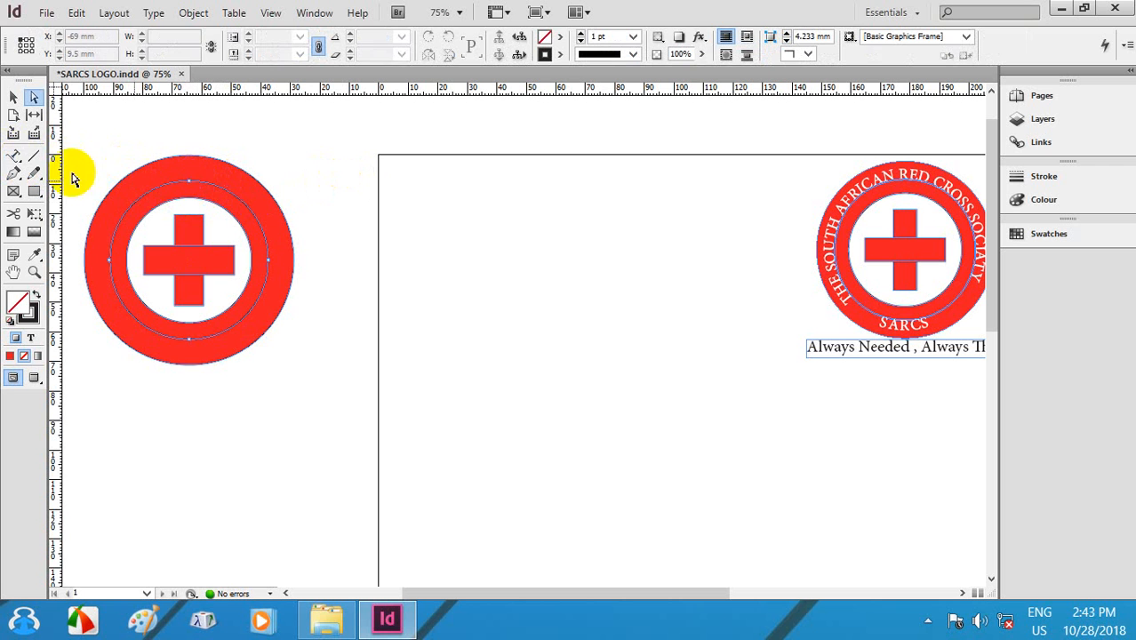
# Step: Add the text "THE SOUTH AFRICAN RED CROSS SOCIATY" in 22 pt Minion Pro along the middle circle's path, starting at its top
pyautogui.click(14, 156)
pyautogui.click(191, 178)
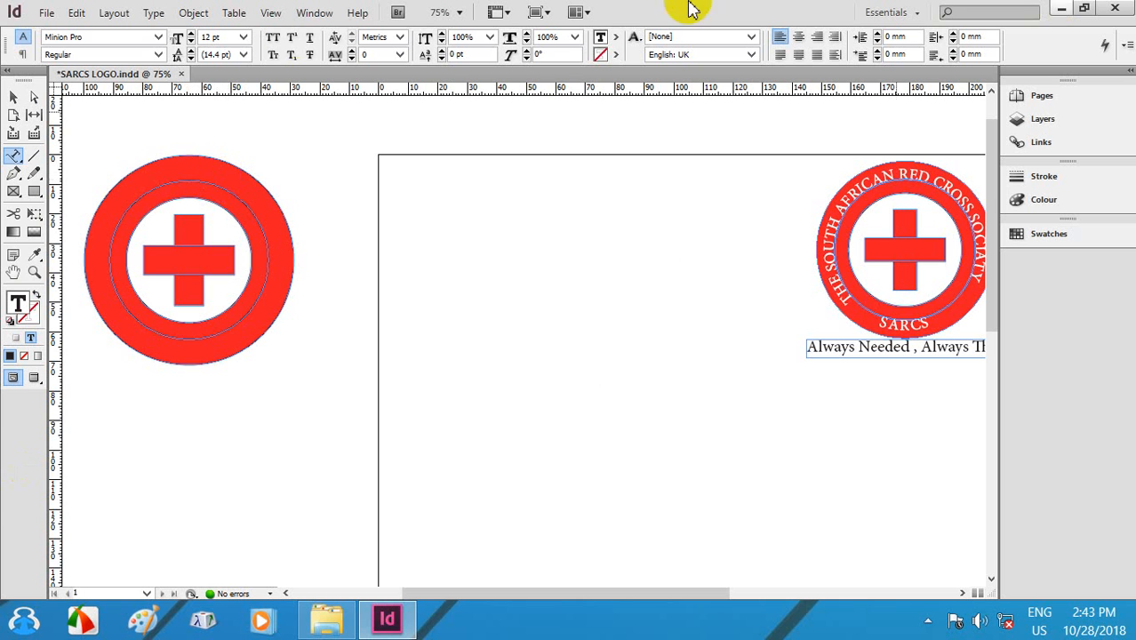
pyautogui.moveTo(4, 7)
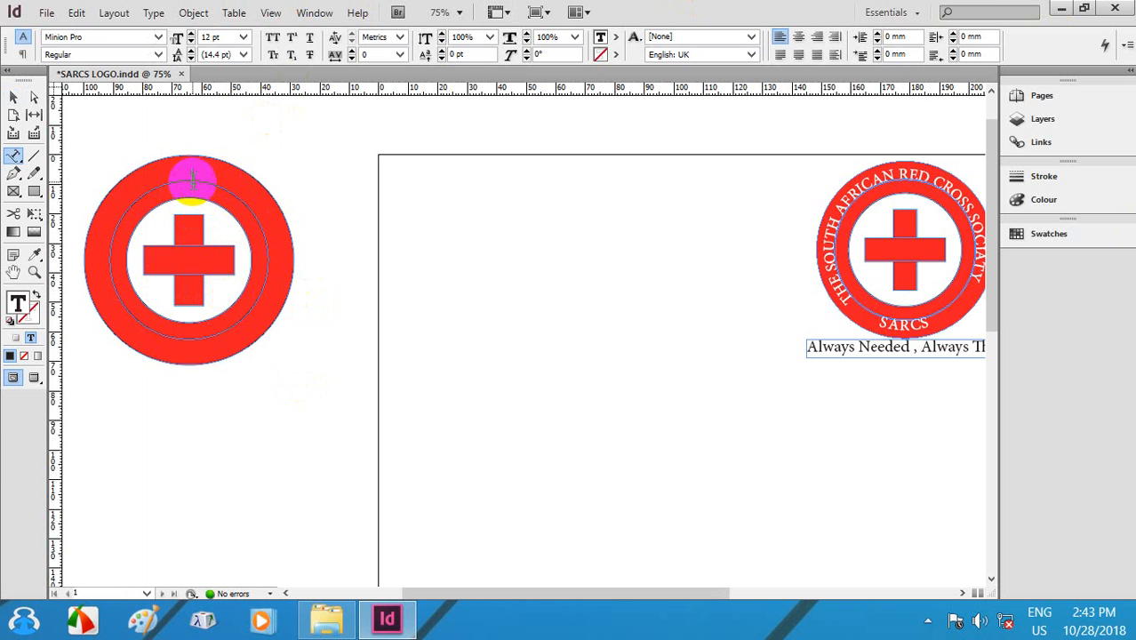
pyautogui.click(193, 179)
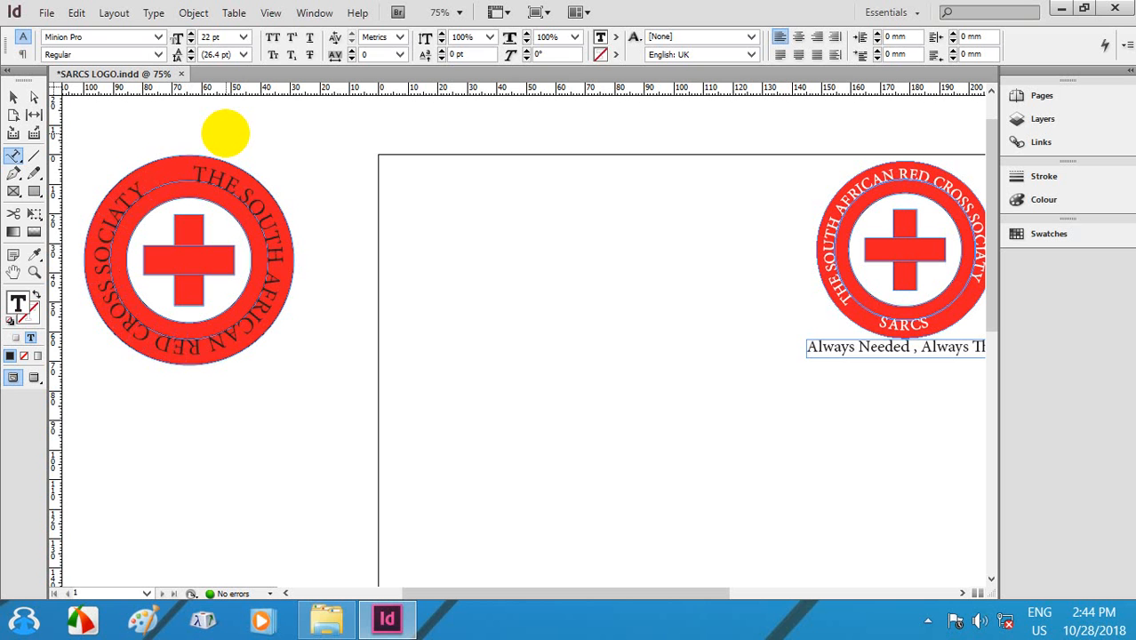
# Step: Set the font size of the whole circular text to 16 pt
pyautogui.hotkey('ctrl', 'a')
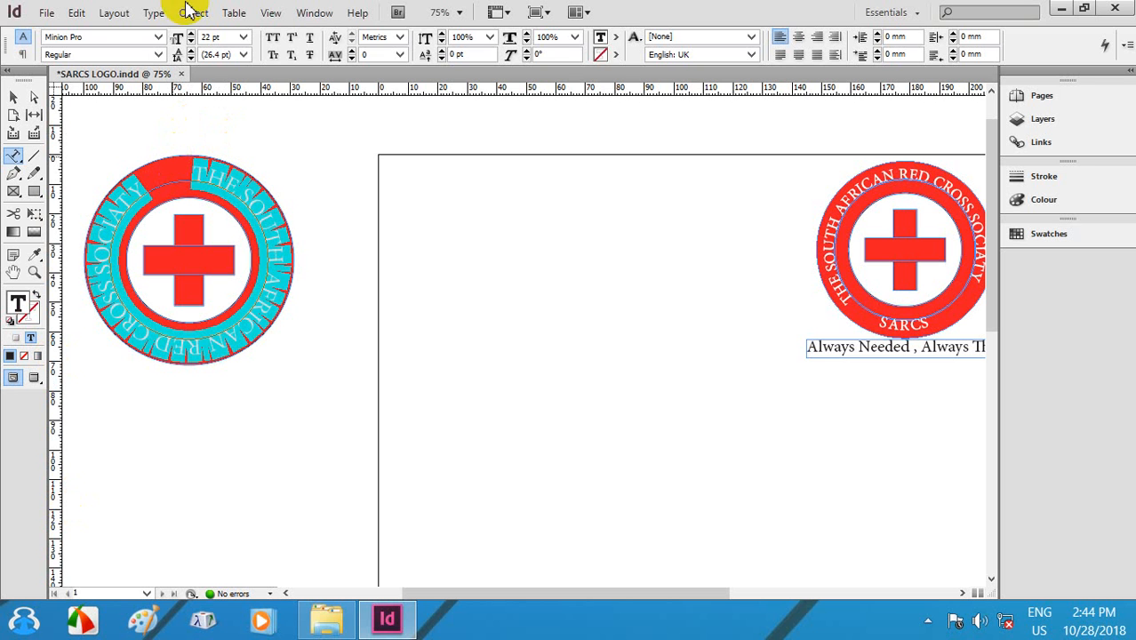
pyautogui.click(190, 41)
pyautogui.click(190, 41)
pyautogui.click(190, 41)
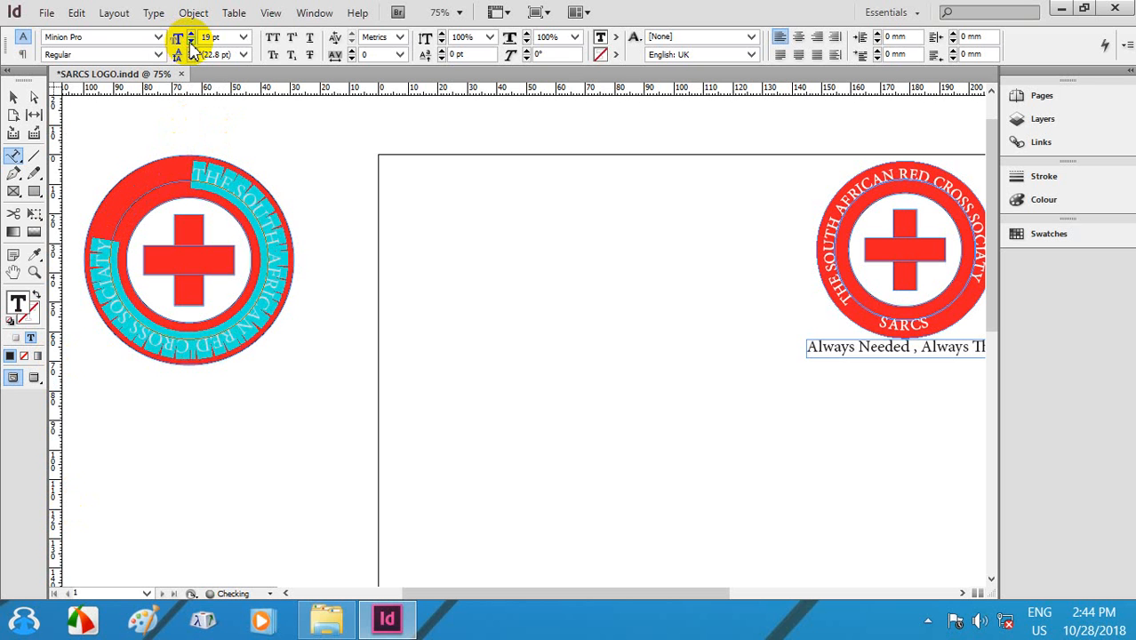
pyautogui.click(190, 41)
pyautogui.click(190, 42)
pyautogui.click(190, 41)
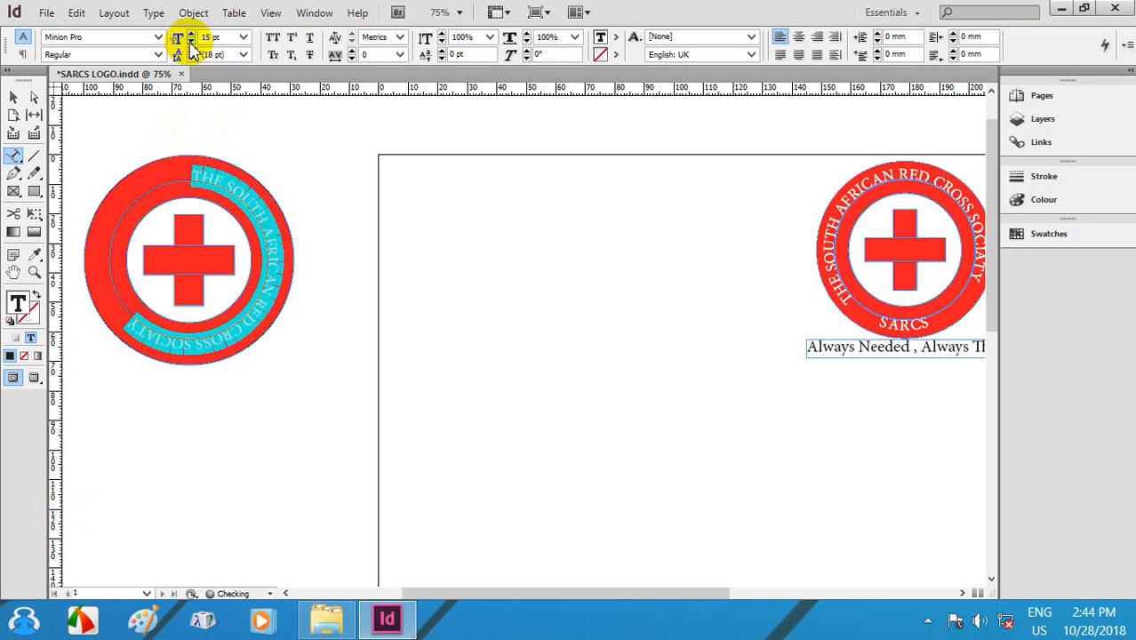
pyautogui.click(190, 42)
pyautogui.click(190, 41)
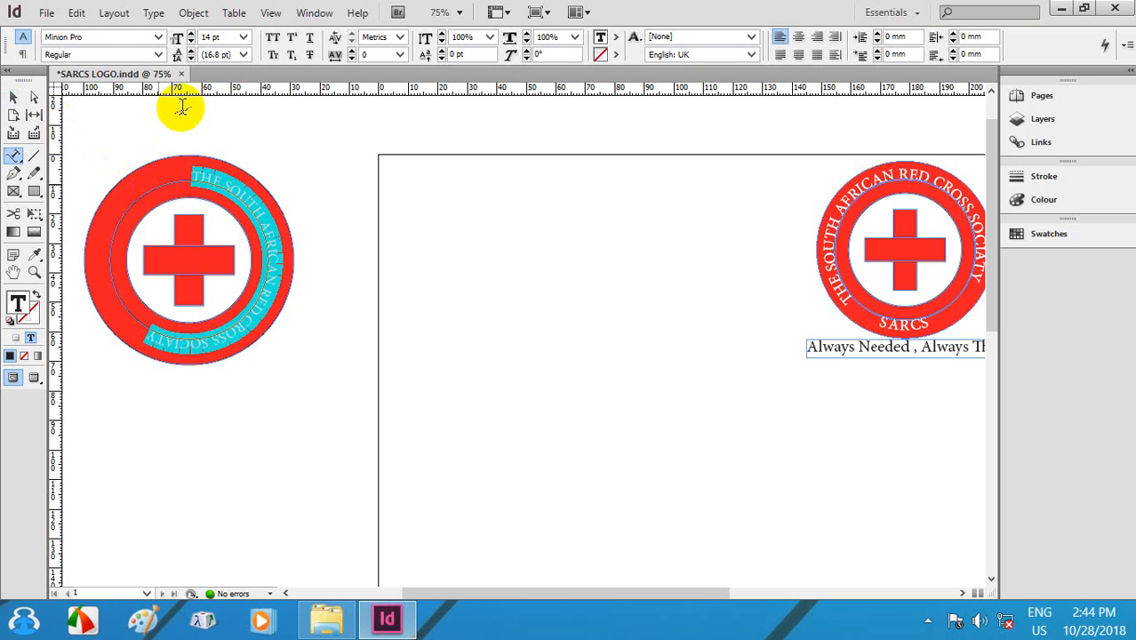
pyautogui.click(191, 33)
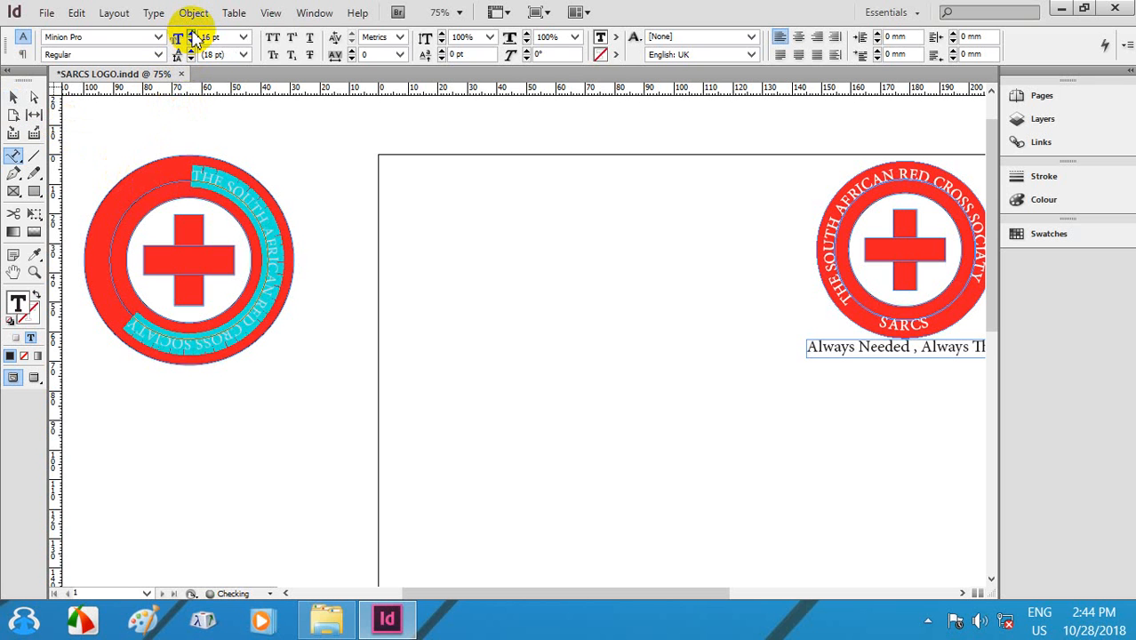
pyautogui.click(191, 33)
# Step: Reposition the path text's start and end brackets so the text arches over the cross from the ring's lower left to its lower right
pyautogui.click(15, 98)
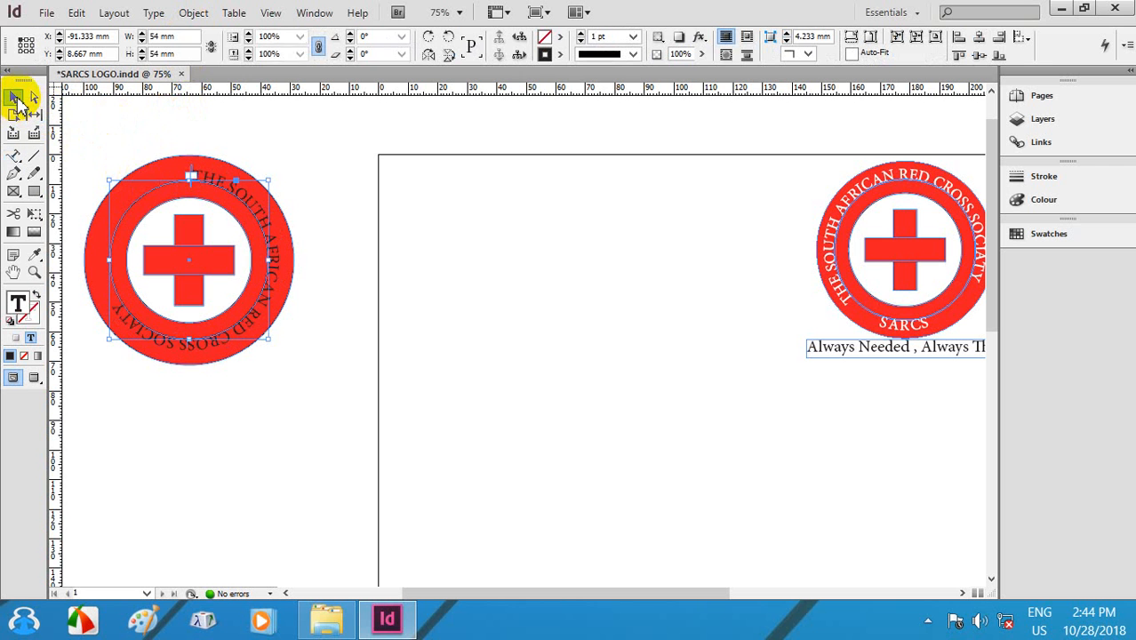
pyautogui.click(164, 182)
pyautogui.moveTo(194, 173); pyautogui.dragTo(152, 175)
pyautogui.hotkey('ctrl', 'z')
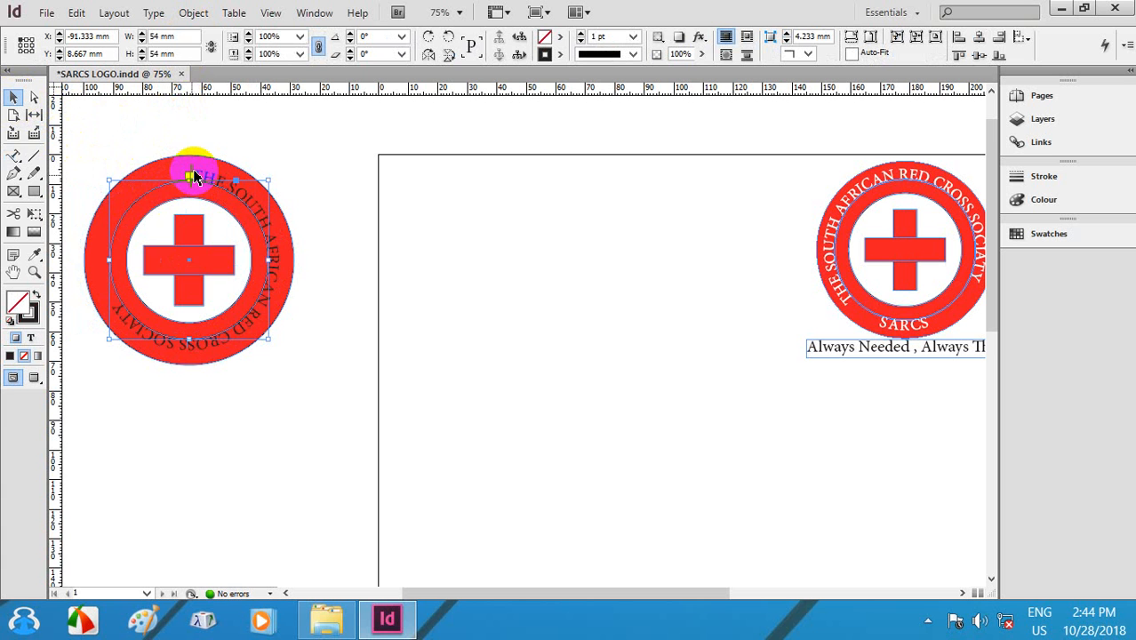
pyautogui.moveTo(194, 175); pyautogui.dragTo(94, 257)
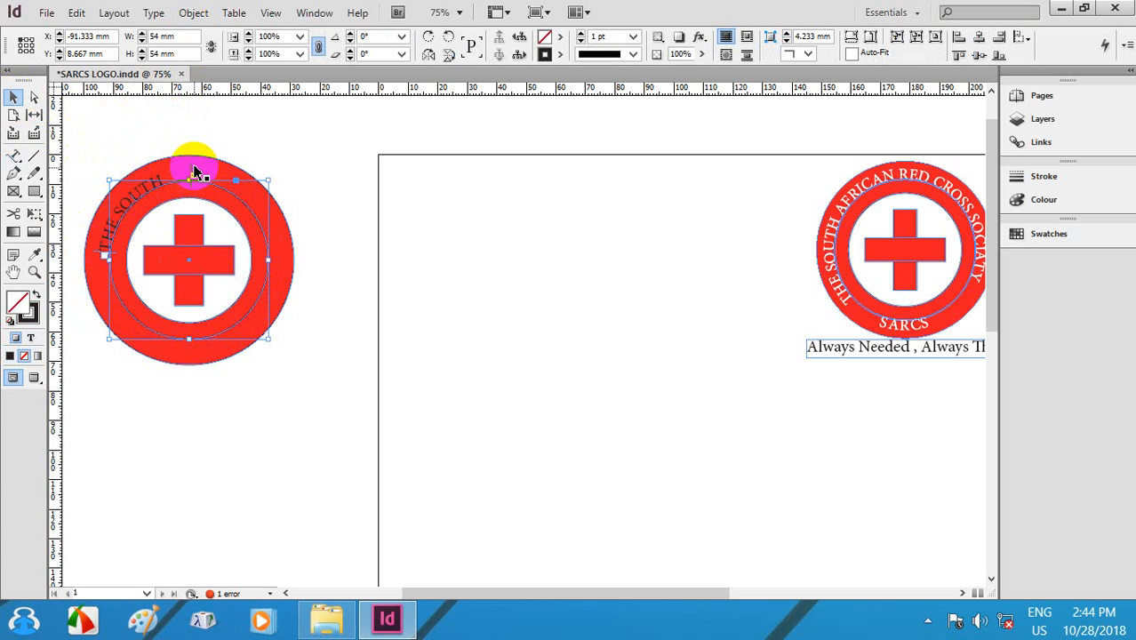
pyautogui.moveTo(193, 174); pyautogui.dragTo(279, 331)
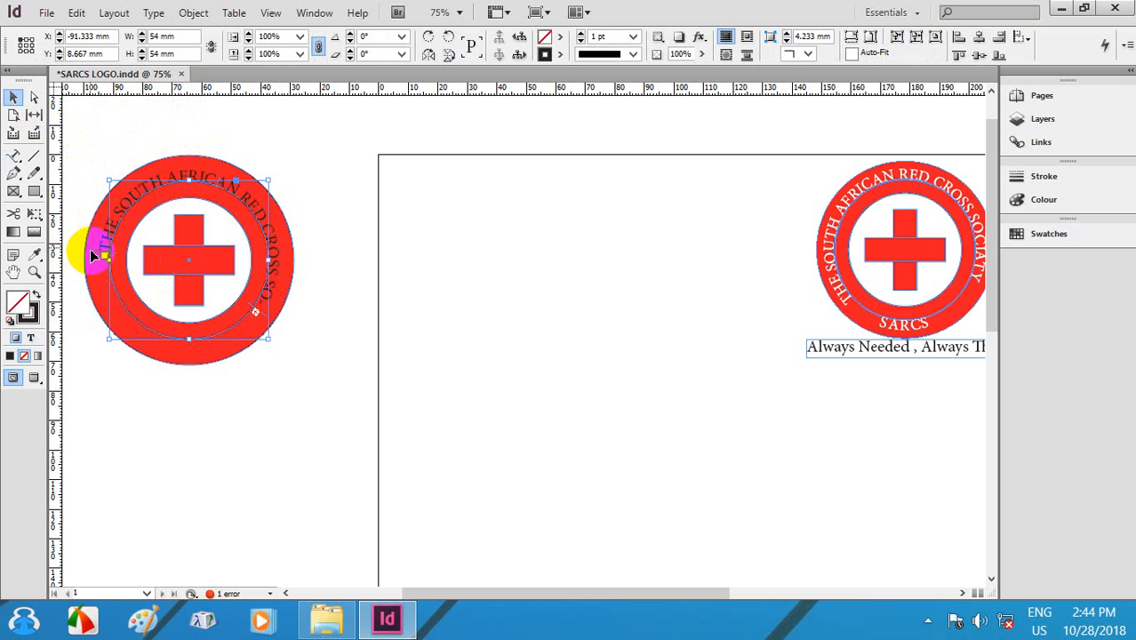
pyautogui.moveTo(100, 257); pyautogui.dragTo(95, 291)
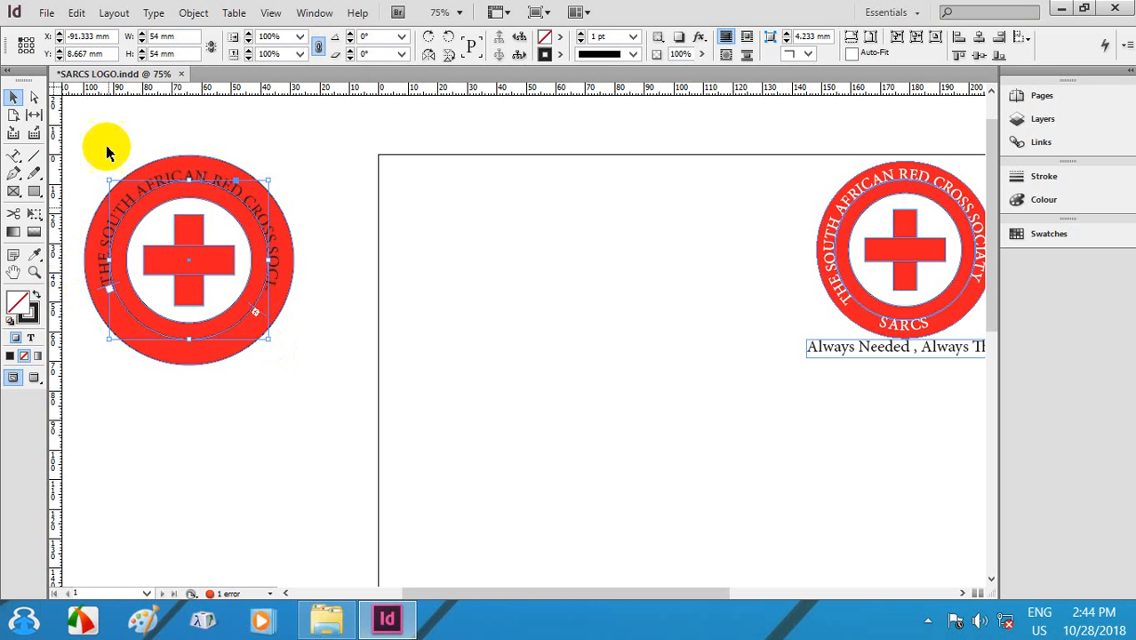
# Step: Shift the circular text's start and end brackets farther down both sides of the ring to fit the whole phrase
pyautogui.click(516, 378)
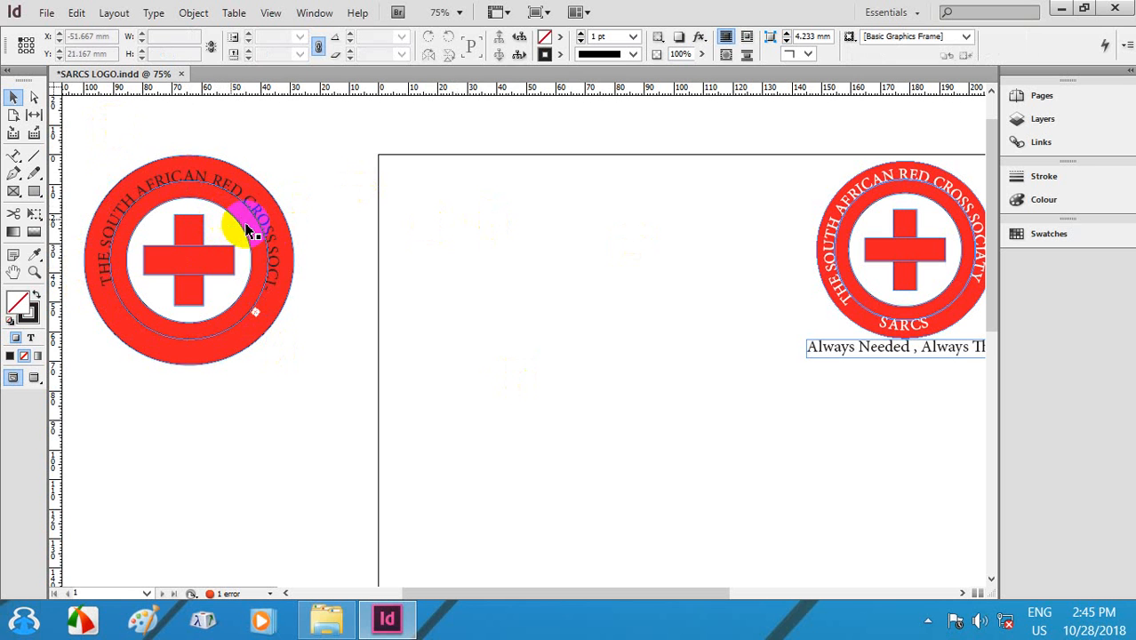
pyautogui.click(260, 321)
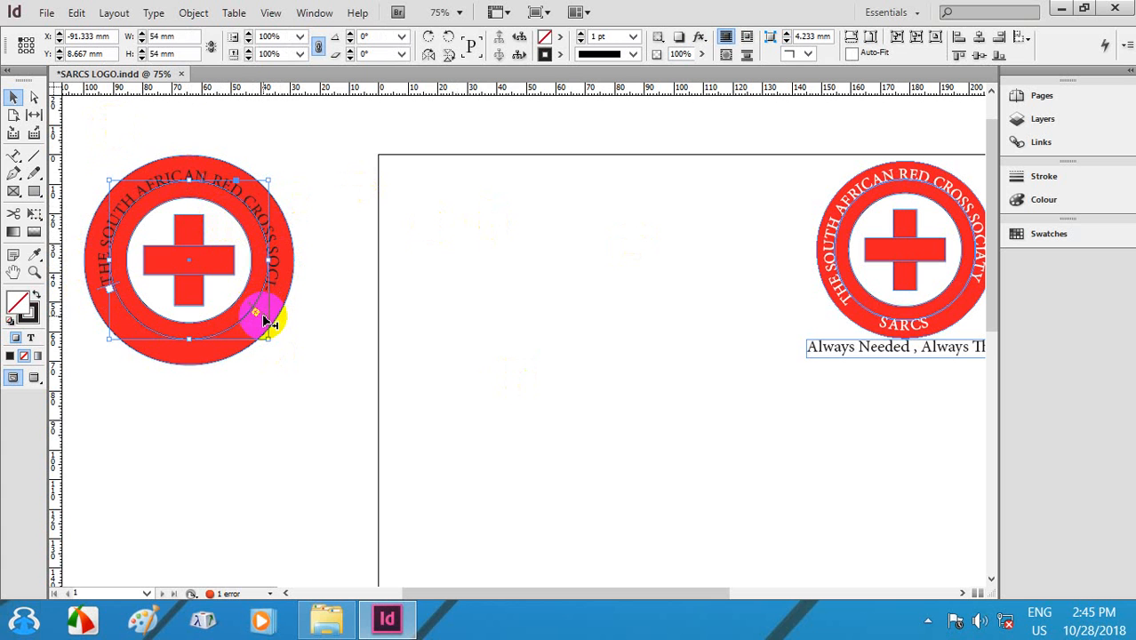
pyautogui.moveTo(255, 333); pyautogui.dragTo(110, 304)
pyautogui.click(243, 326)
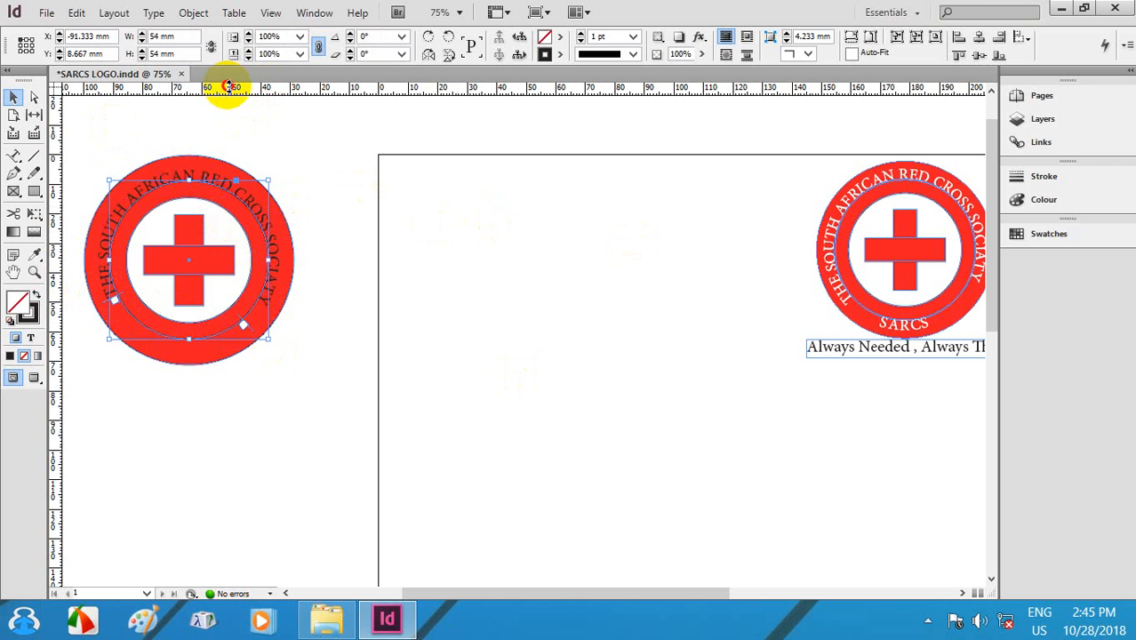
# Step: Add a horizontal guide at about 50 mm, across the lower part of the ring, and adjust the circular text's start bracket to it
pyautogui.moveTo(229, 86); pyautogui.dragTo(249, 304)
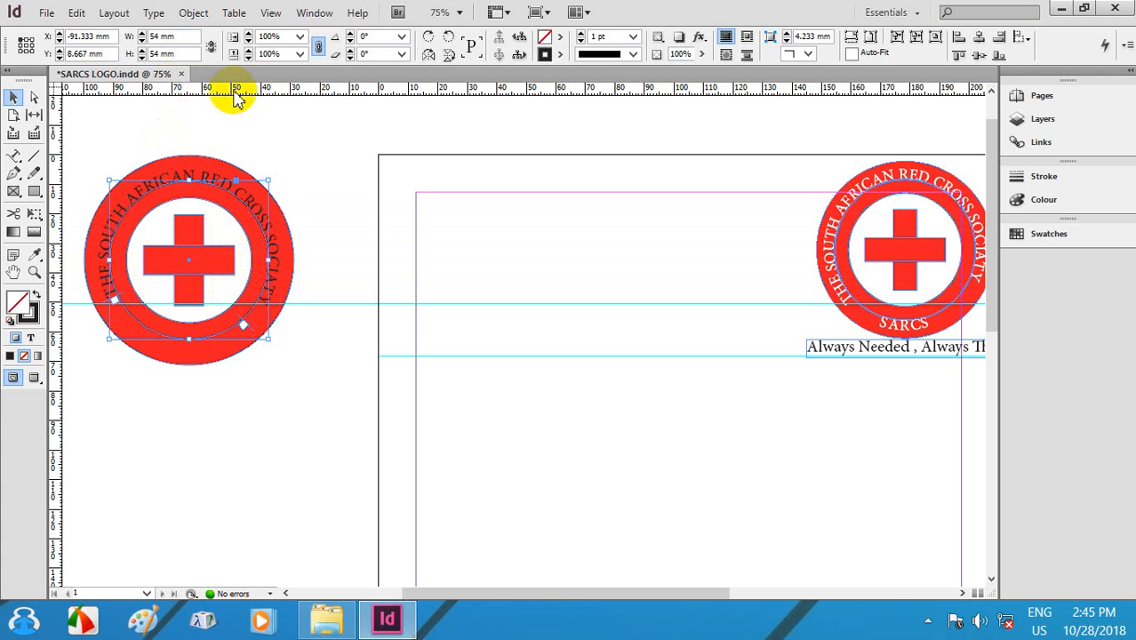
pyautogui.hotkey('ctrl', 'r')
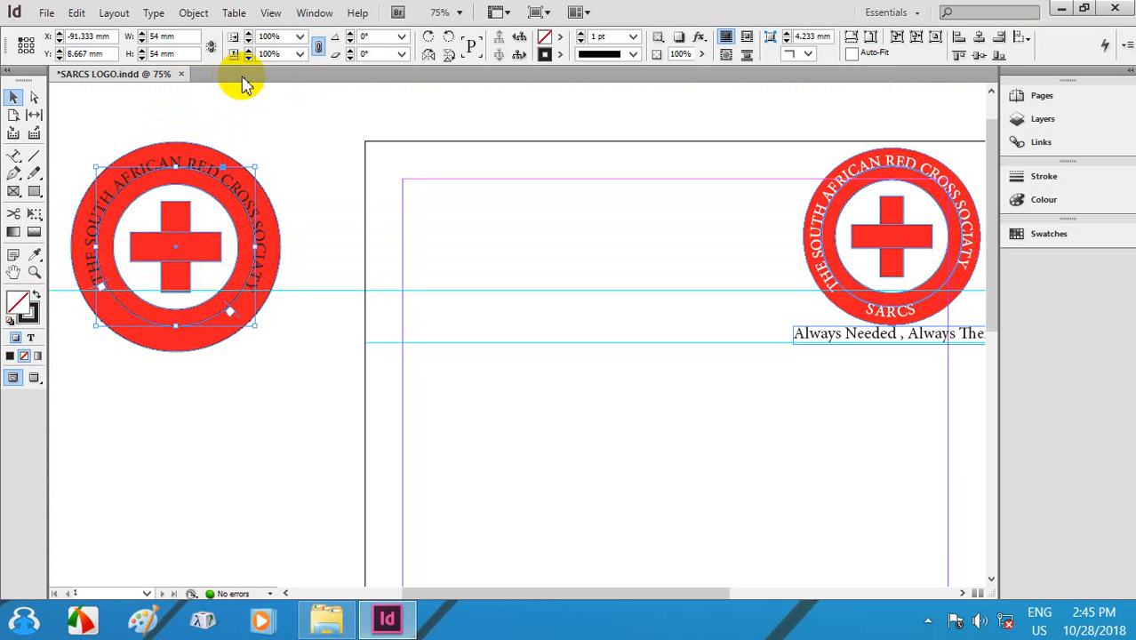
pyautogui.hotkey('ctrl', 'r')
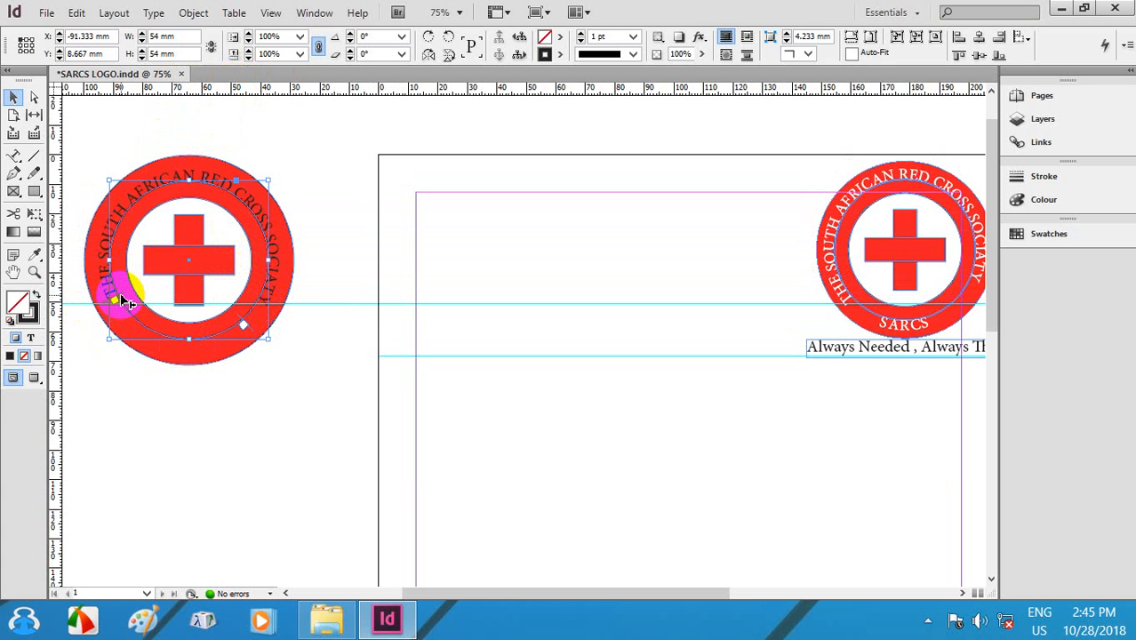
pyautogui.moveTo(124, 302); pyautogui.dragTo(123, 303)
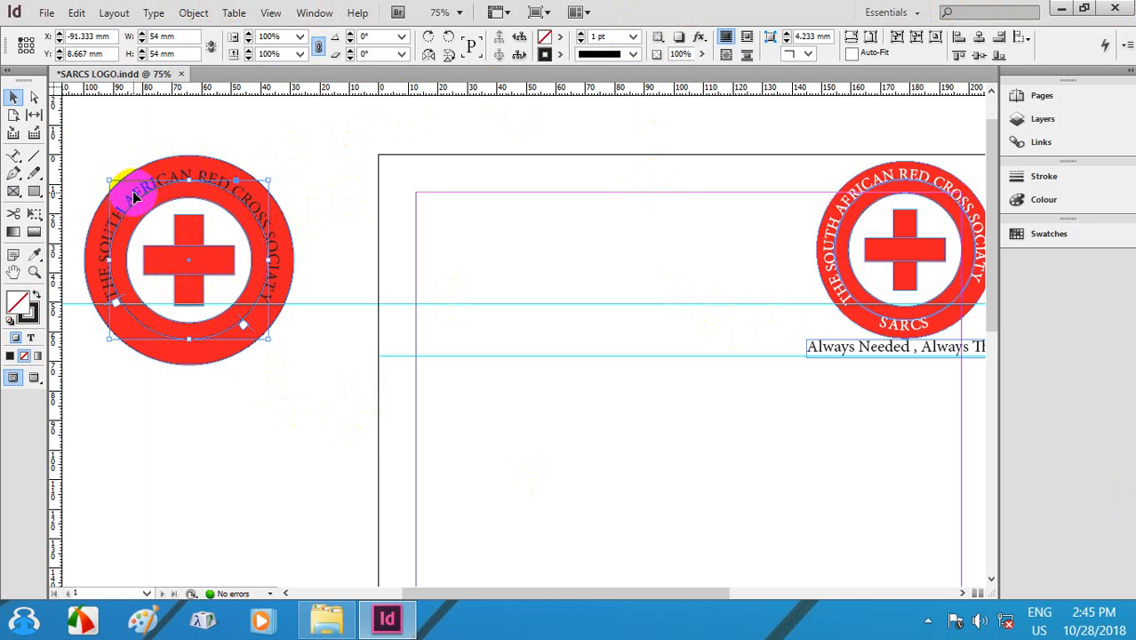
# Step: Duplicate the circular path text beside the logo at X -20.667 mm and replace the copy's wording with "SARCS"
pyautogui.moveTo(133, 197); pyautogui.dragTo(345, 211)
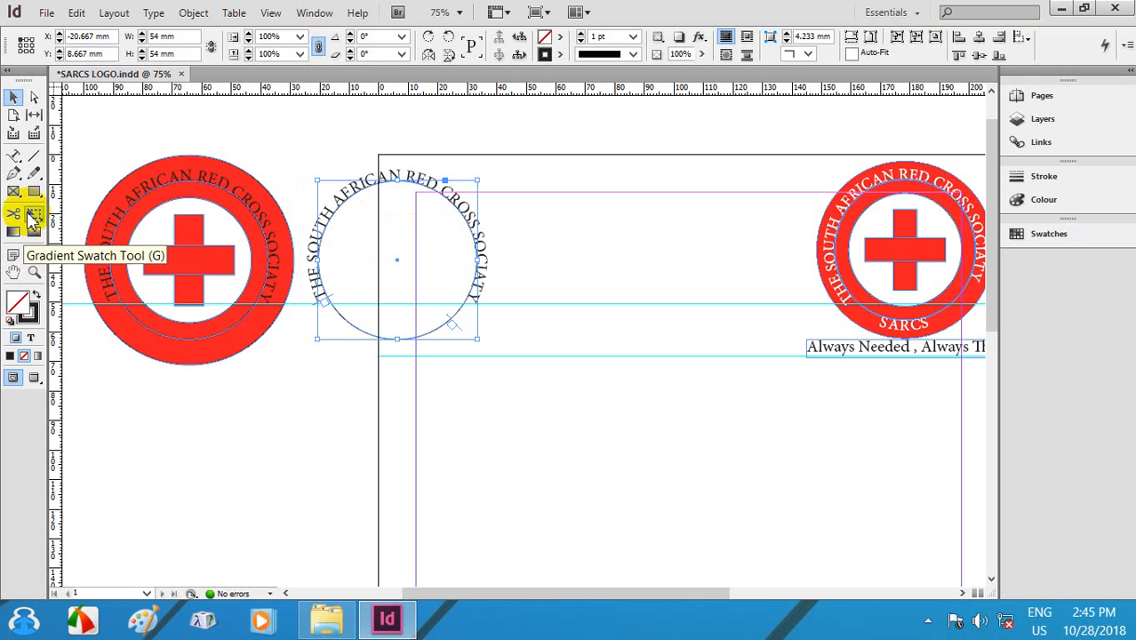
pyautogui.click(13, 164)
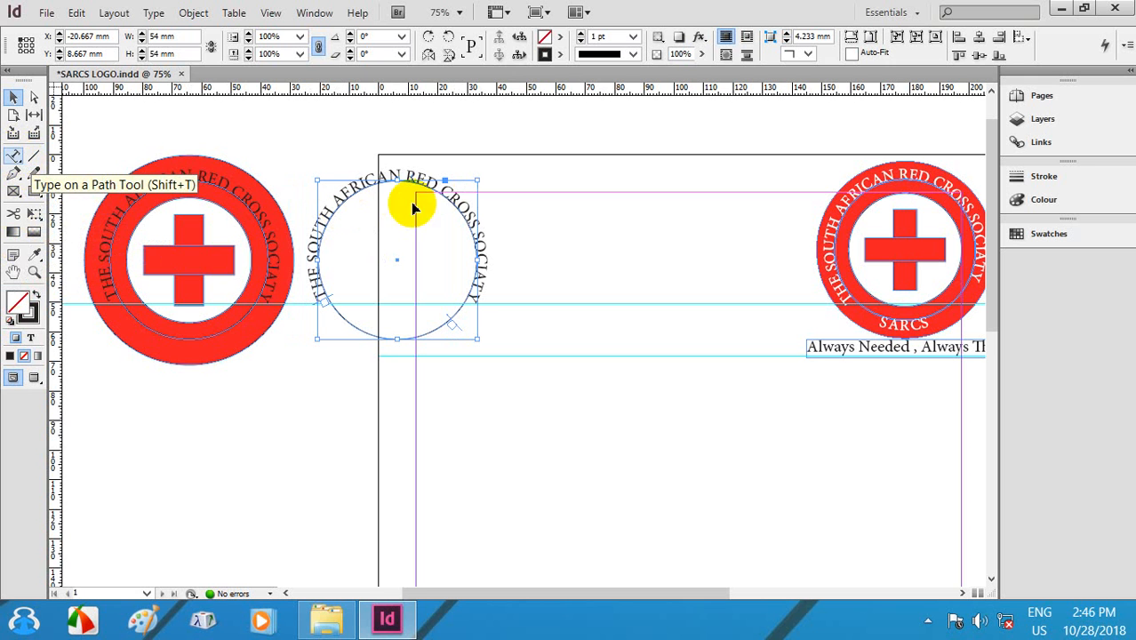
pyautogui.click(365, 188)
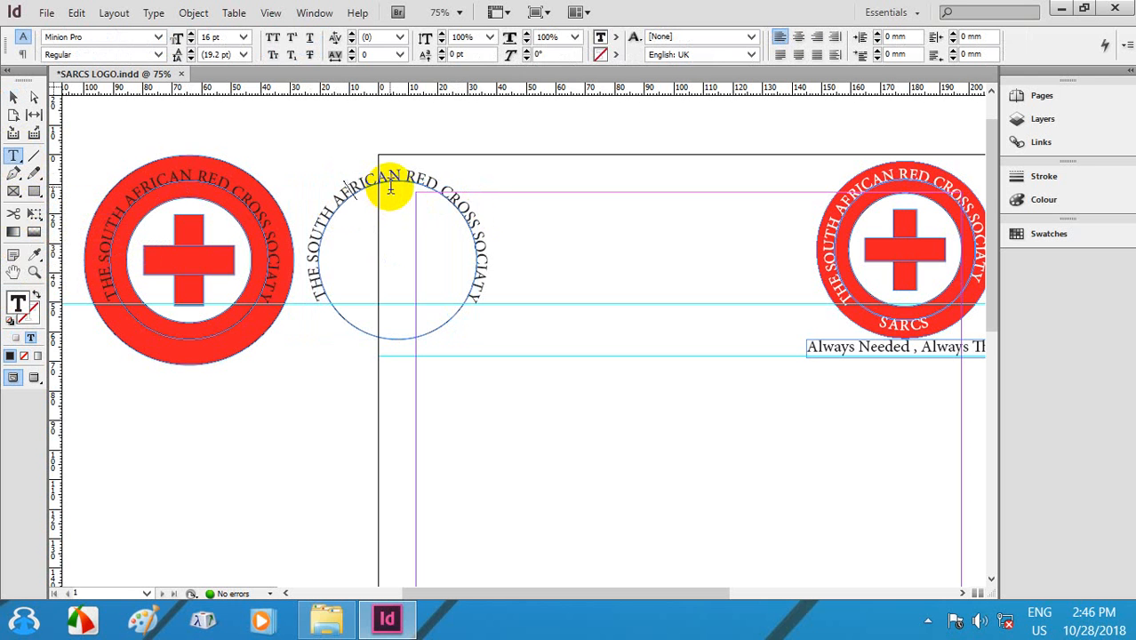
pyautogui.hotkey('ctrl', 'a')
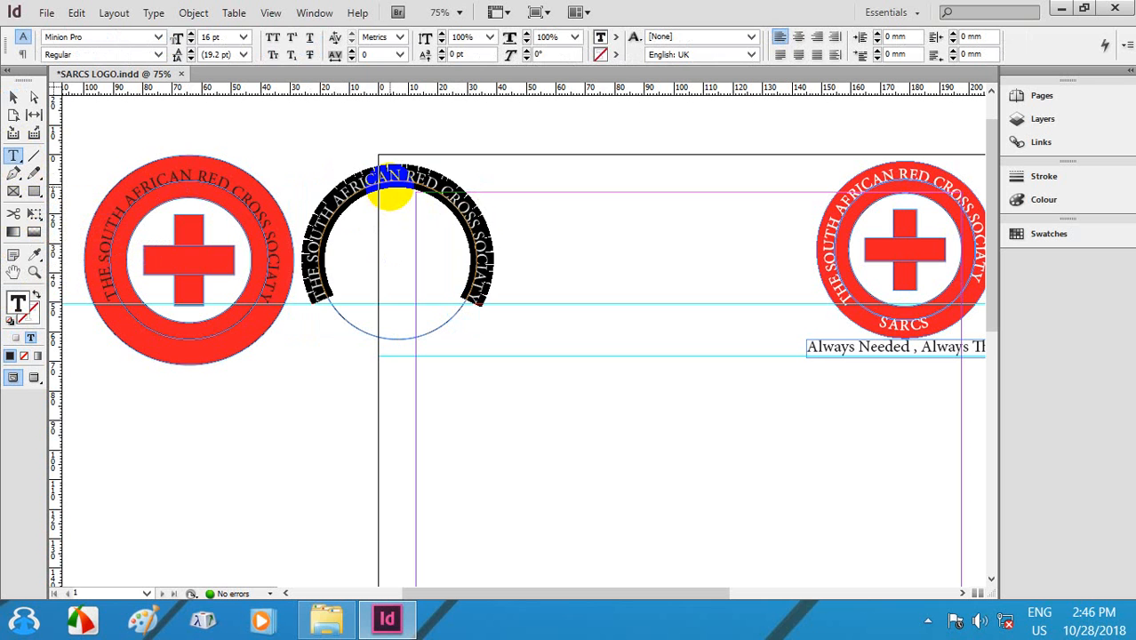
pyautogui.write('SARCS')
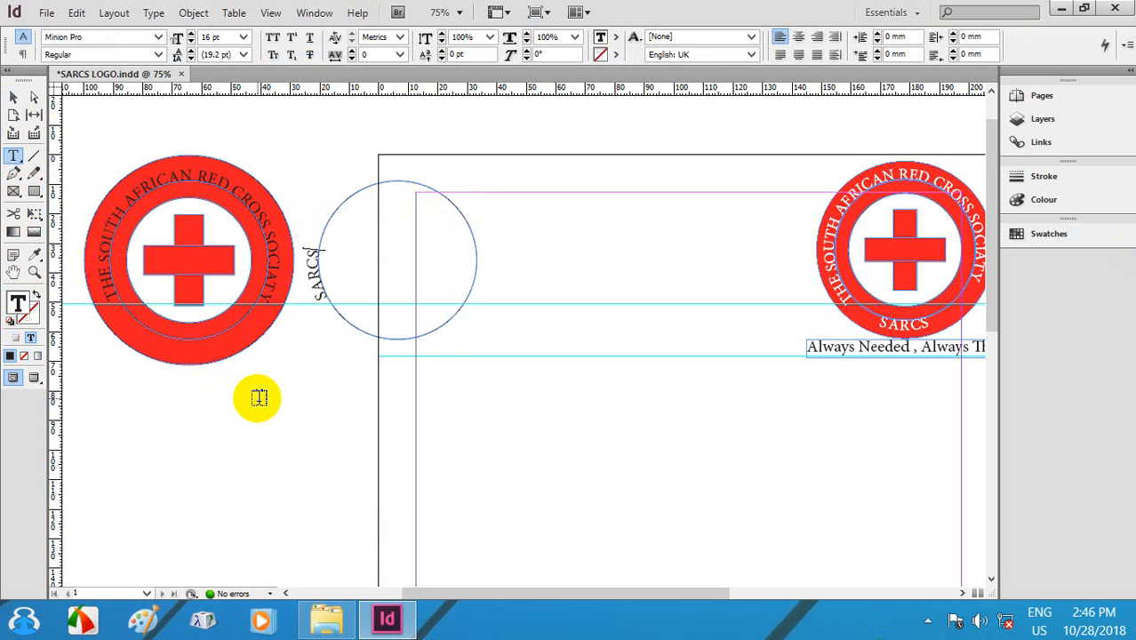
# Step: Flip the "SARCS" text to the inside of its circular path, keeping the Rainbow effect and Baseline alignment
pyautogui.hotkey('ctrl', 'a')
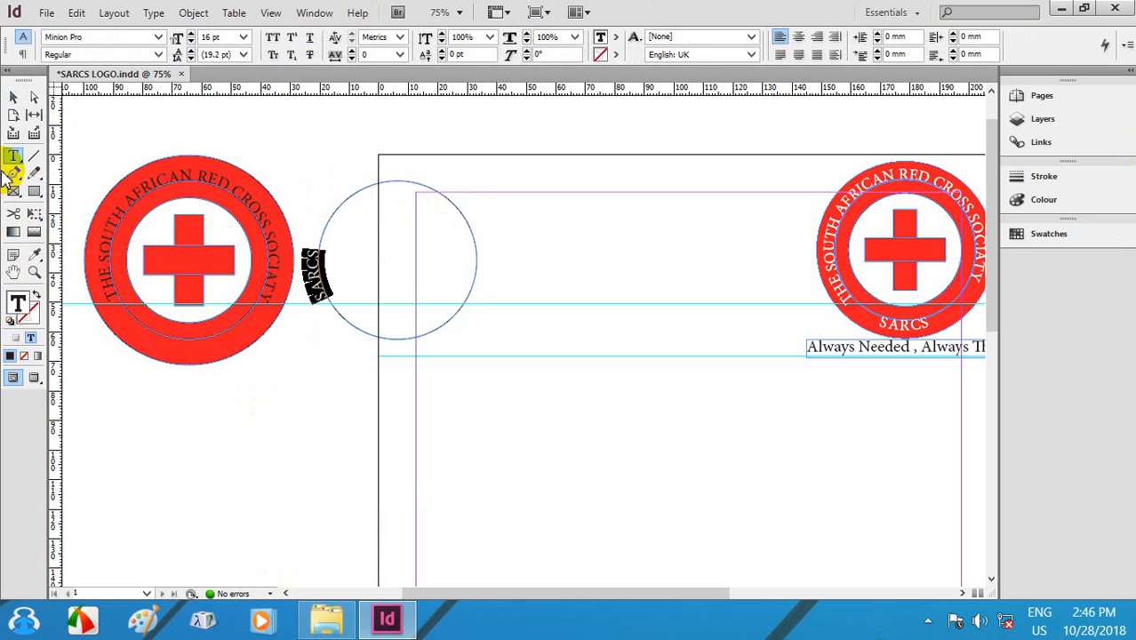
pyautogui.click(156, 14)
pyautogui.moveTo(419, 297)
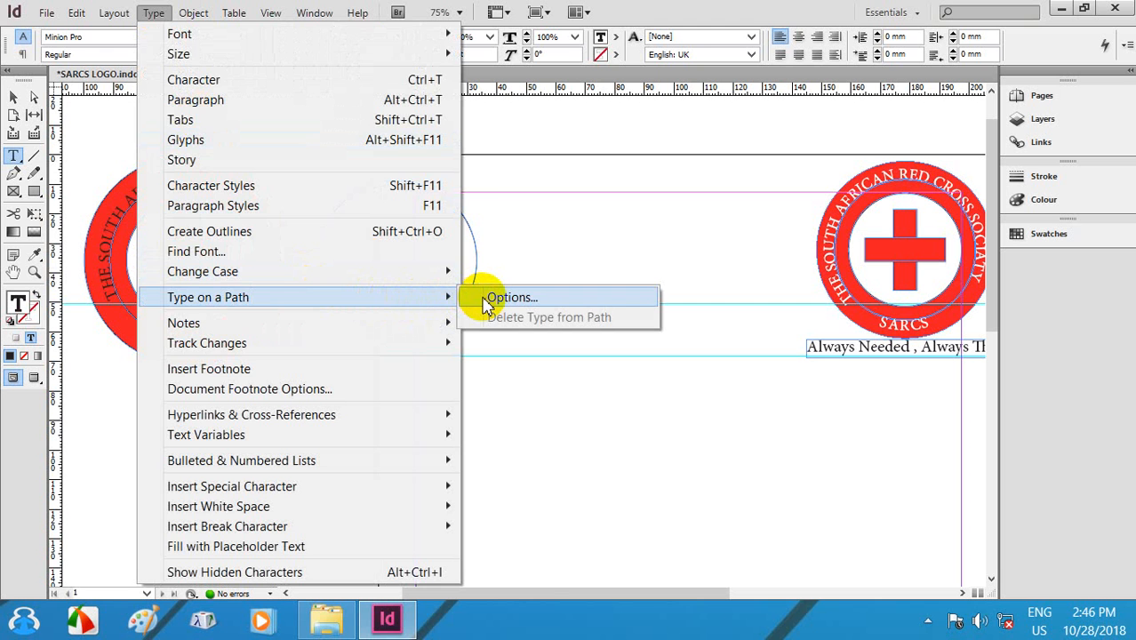
pyautogui.click(487, 302)
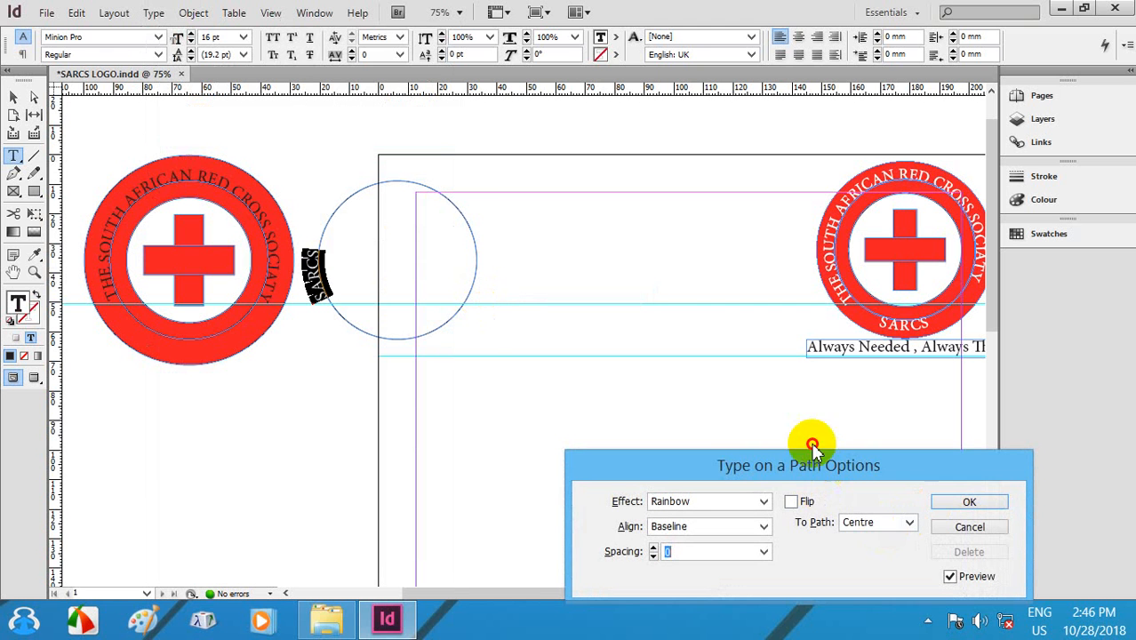
pyautogui.moveTo(822, 468); pyautogui.dragTo(716, 221)
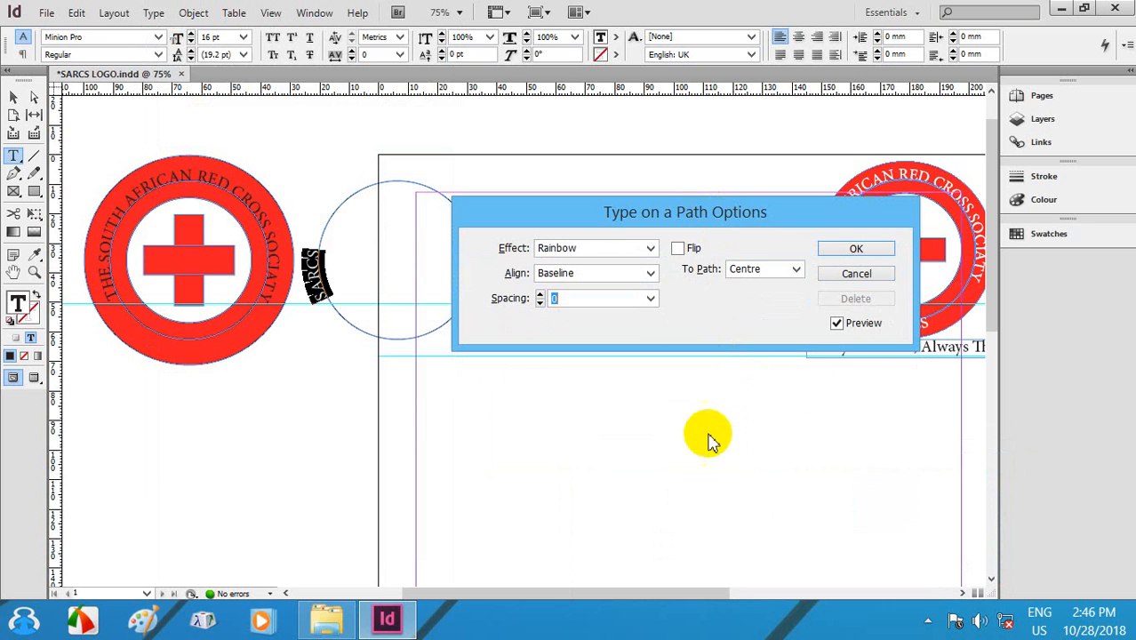
pyautogui.click(678, 249)
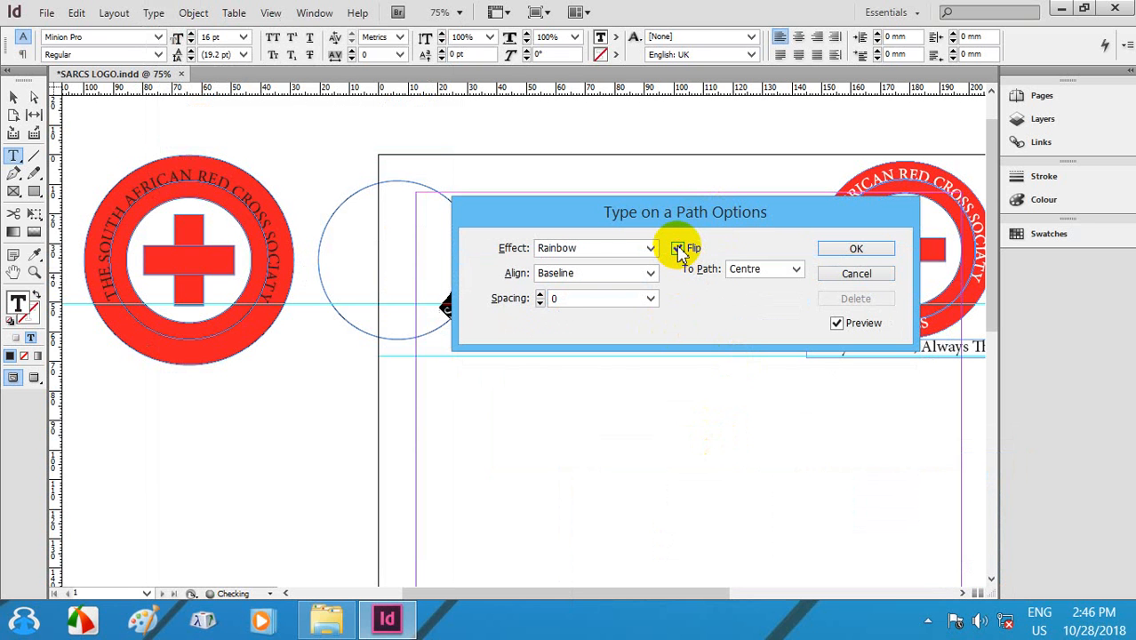
pyautogui.click(853, 249)
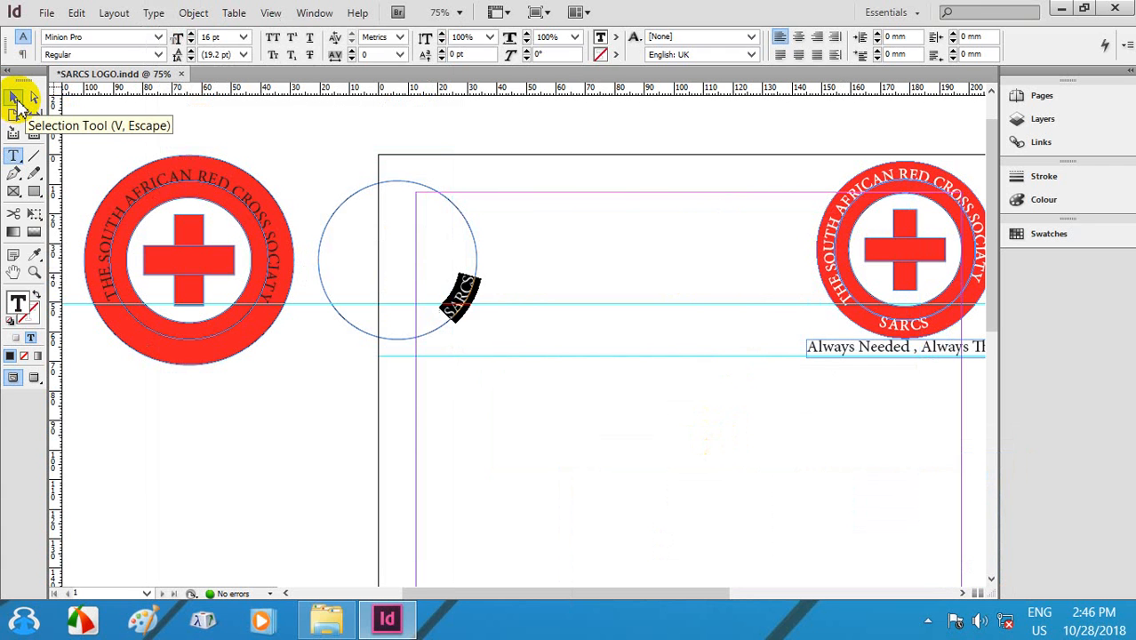
# Step: Reposition the flipped text's start and end brackets so "SARCS" sits centred at the bottom of its circle
pyautogui.click(16, 97)
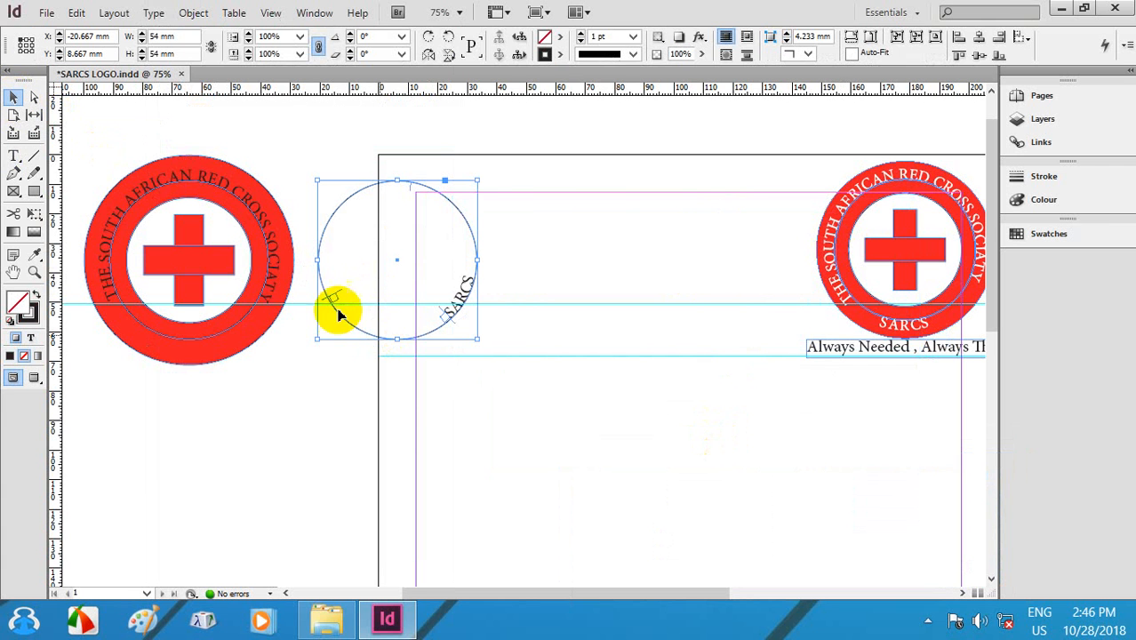
pyautogui.click(327, 294)
pyautogui.moveTo(327, 294); pyautogui.dragTo(317, 241)
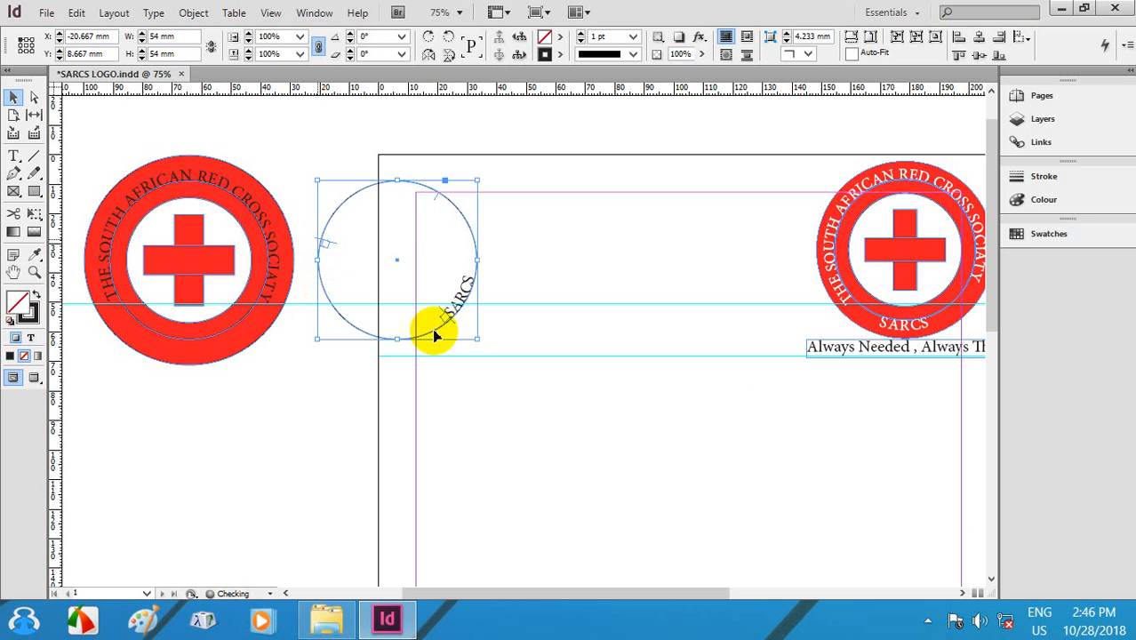
pyautogui.moveTo(455, 327); pyautogui.dragTo(377, 343)
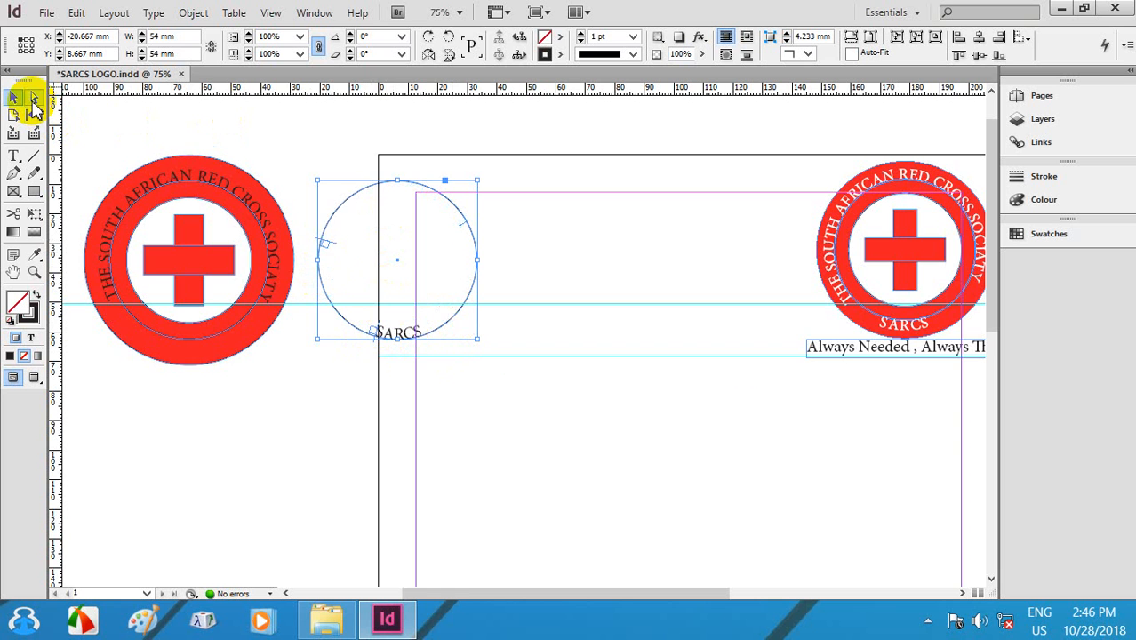
# Step: Align the "SARCS" circle and all logo parts by horizontal and vertical centres, using the outer red circle as key object
pyautogui.moveTo(263, 269); pyautogui.dragTo(314, 268)
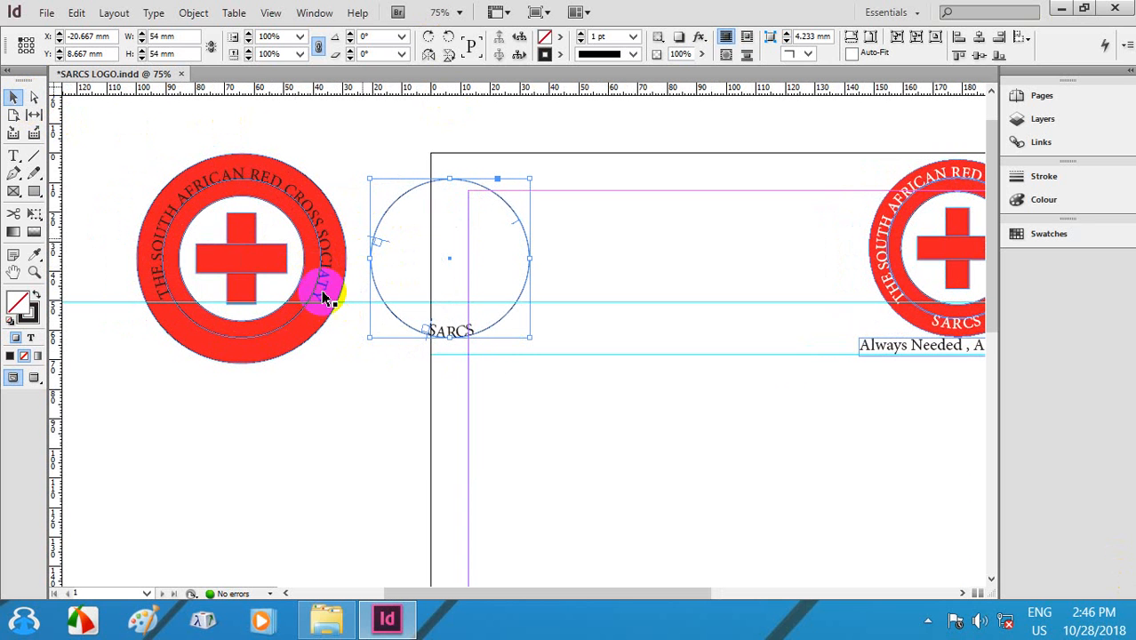
pyautogui.click(303, 461)
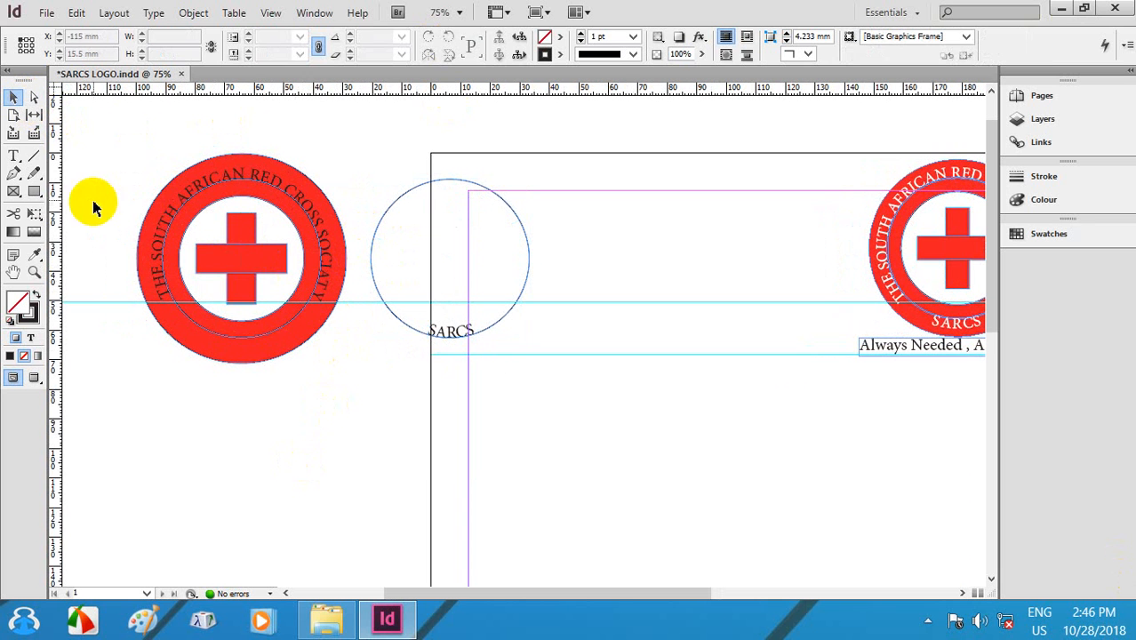
pyautogui.moveTo(90, 203); pyautogui.dragTo(487, 283)
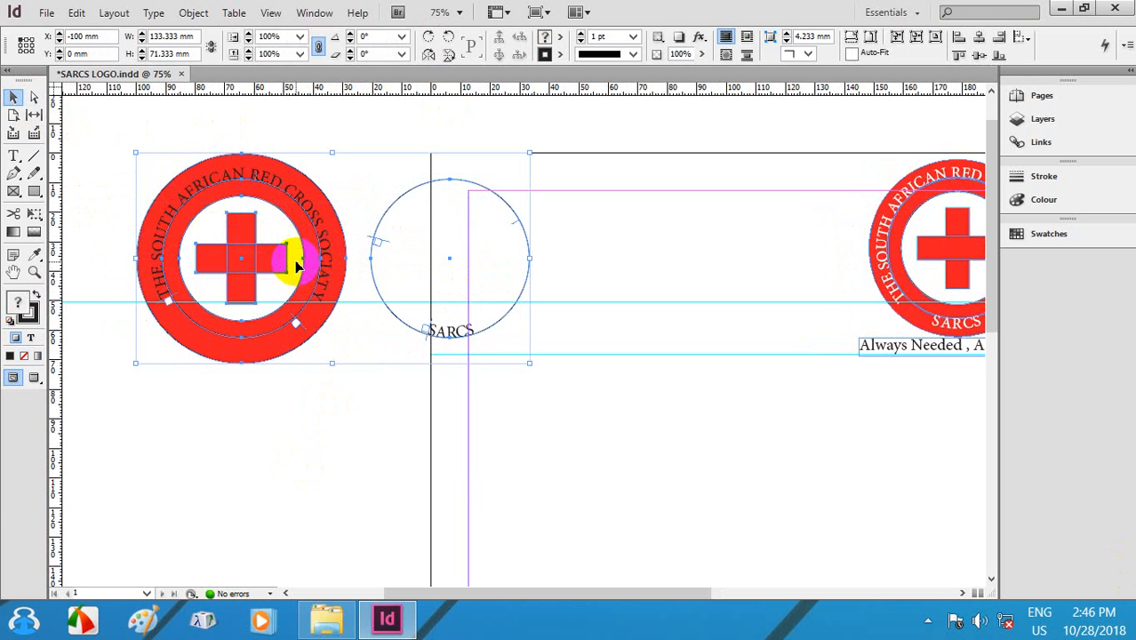
pyautogui.click(198, 164)
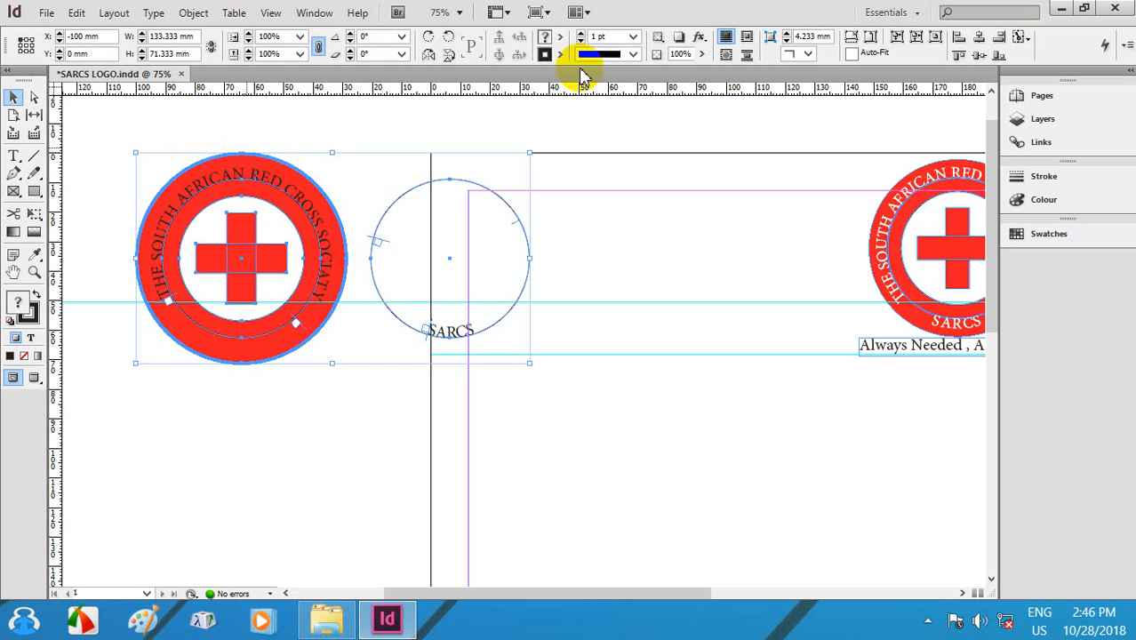
pyautogui.click(981, 42)
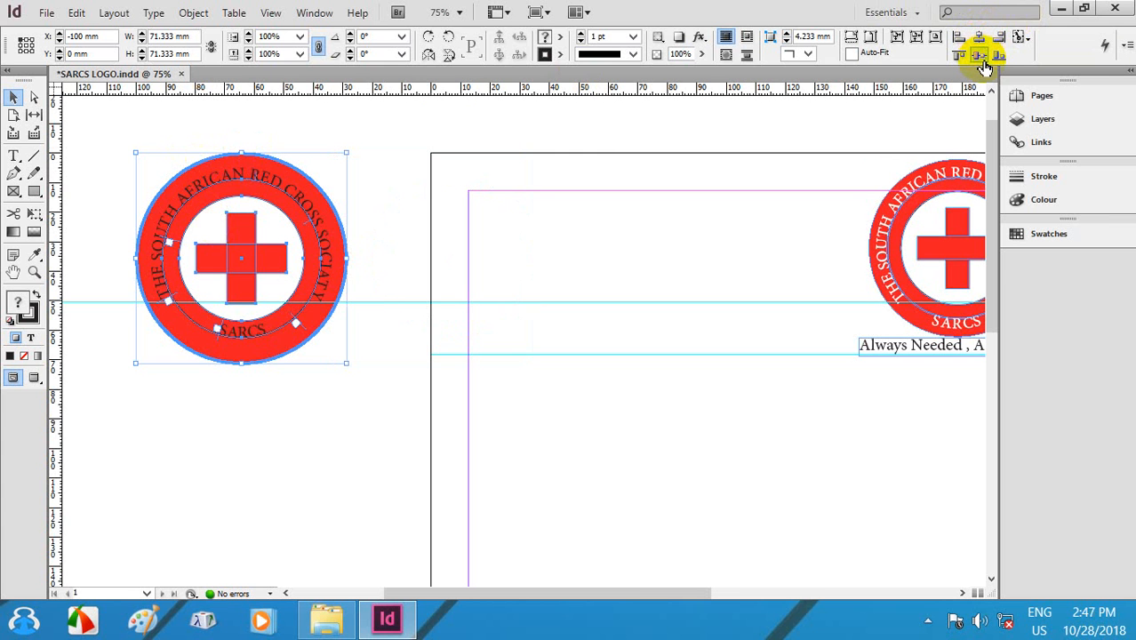
pyautogui.click(982, 61)
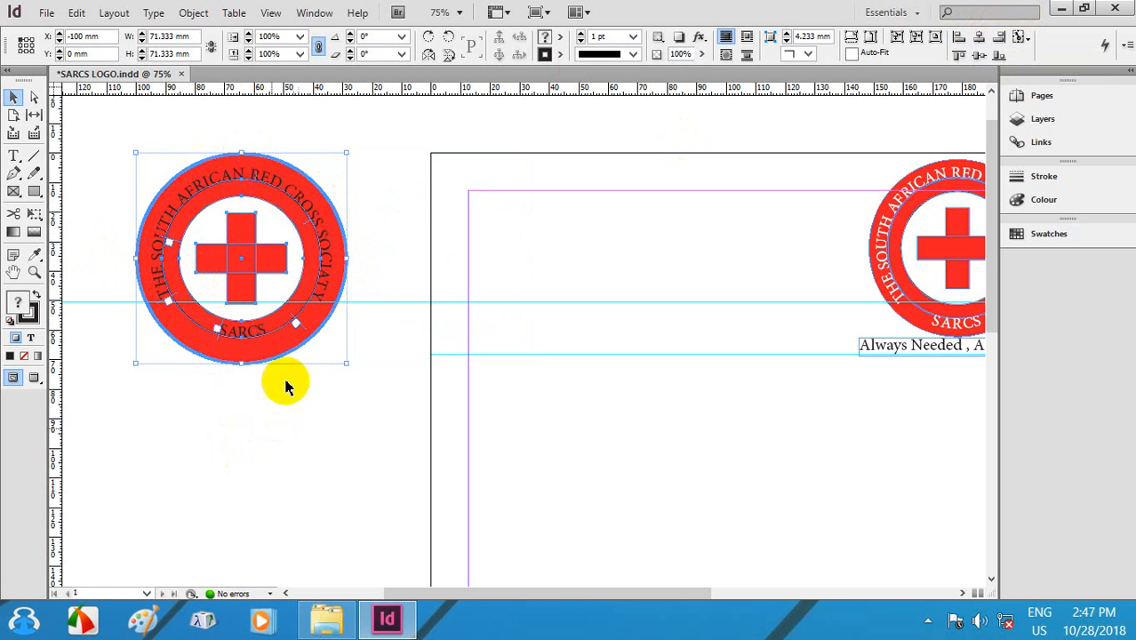
# Step: Recolour the "SARCS" text at the bottom of the ring with the [Paper] swatch
pyautogui.moveTo(235, 263); pyautogui.dragTo(240, 289)
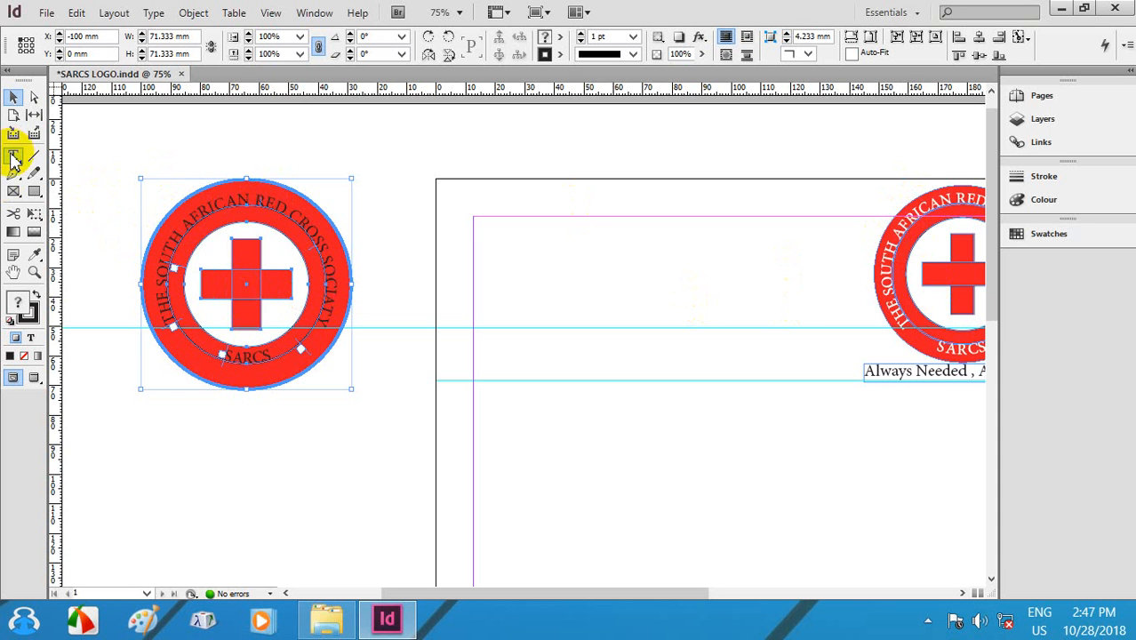
pyautogui.moveTo(13, 158); pyautogui.dragTo(80, 175)
pyautogui.click(202, 210)
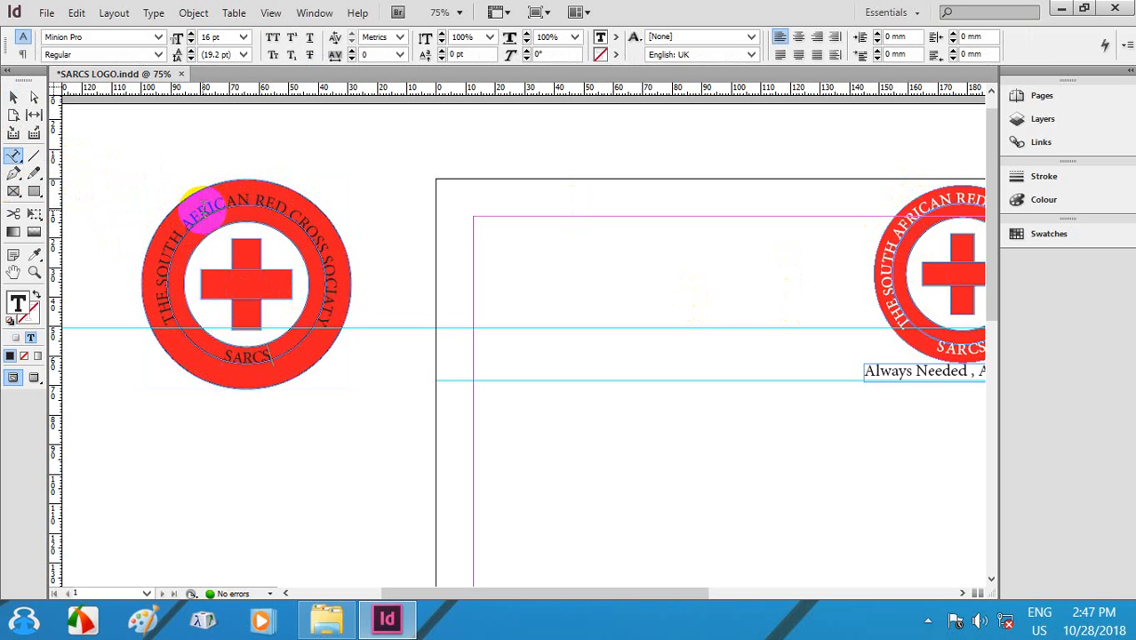
pyautogui.hotkey('ctrl', 'a')
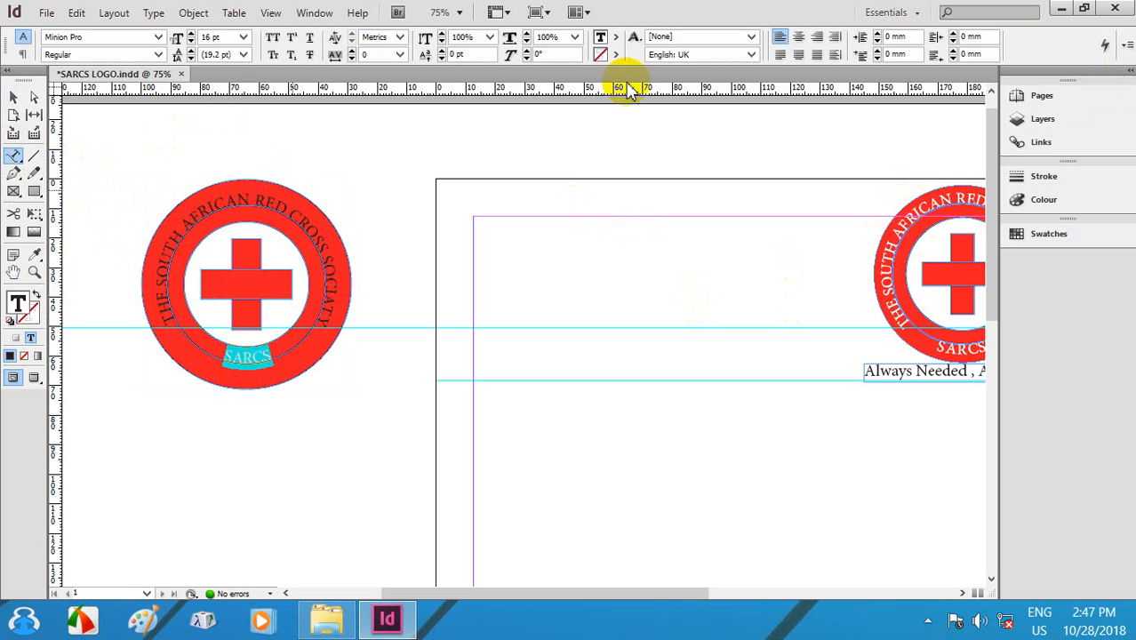
pyautogui.click(1034, 177)
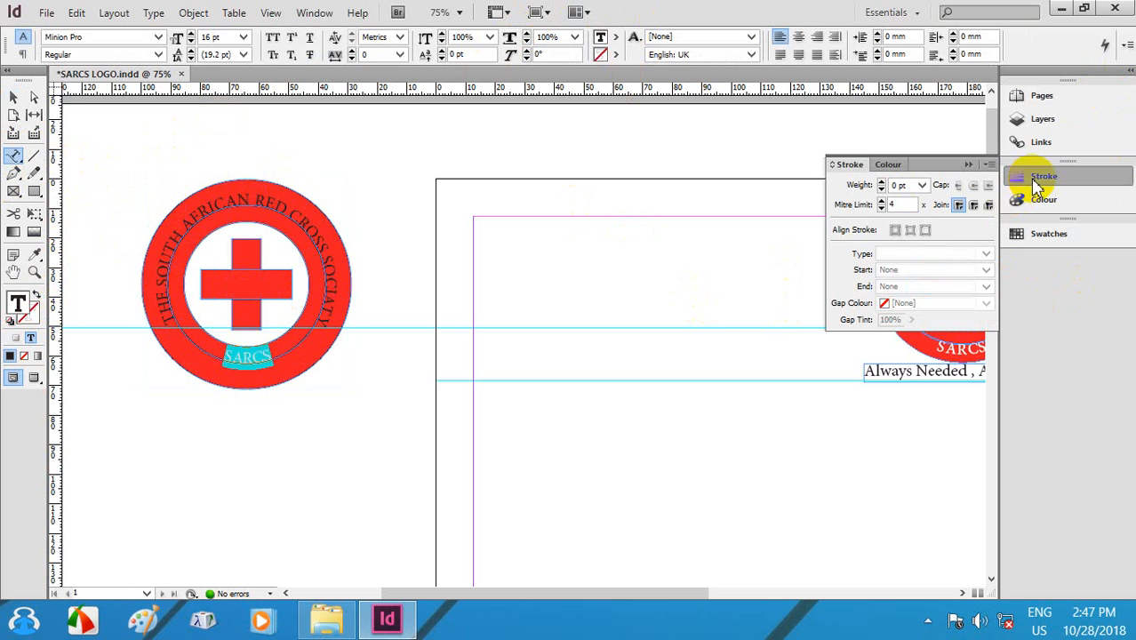
pyautogui.click(1041, 233)
pyautogui.moveTo(910, 226); pyautogui.dragTo(905, 347)
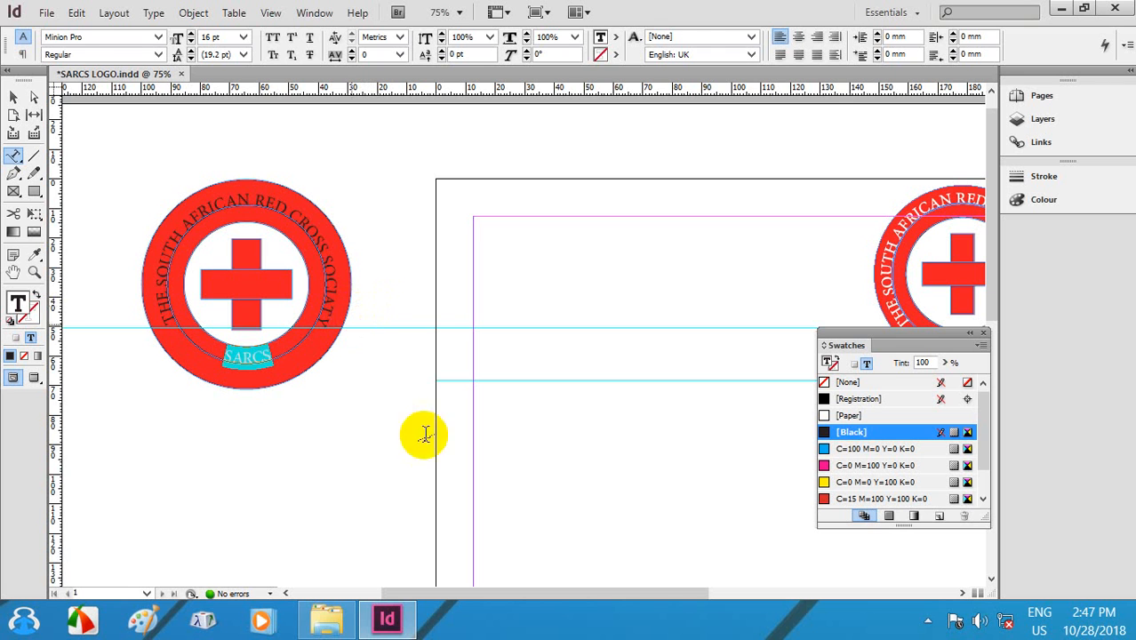
pyautogui.click(849, 415)
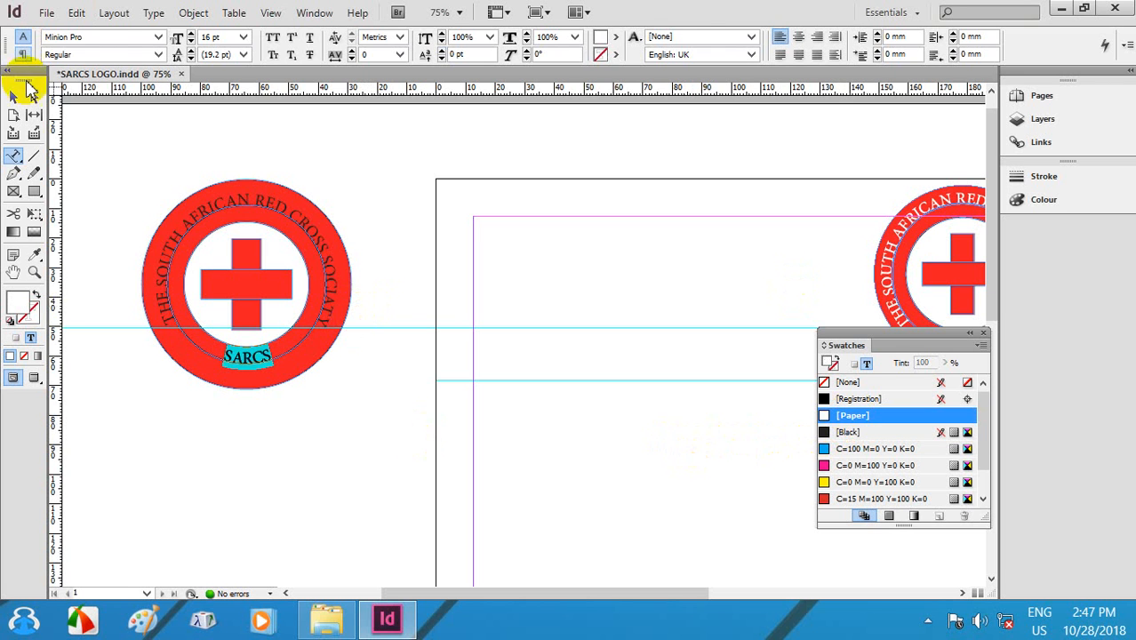
pyautogui.click(15, 96)
pyautogui.click(206, 320)
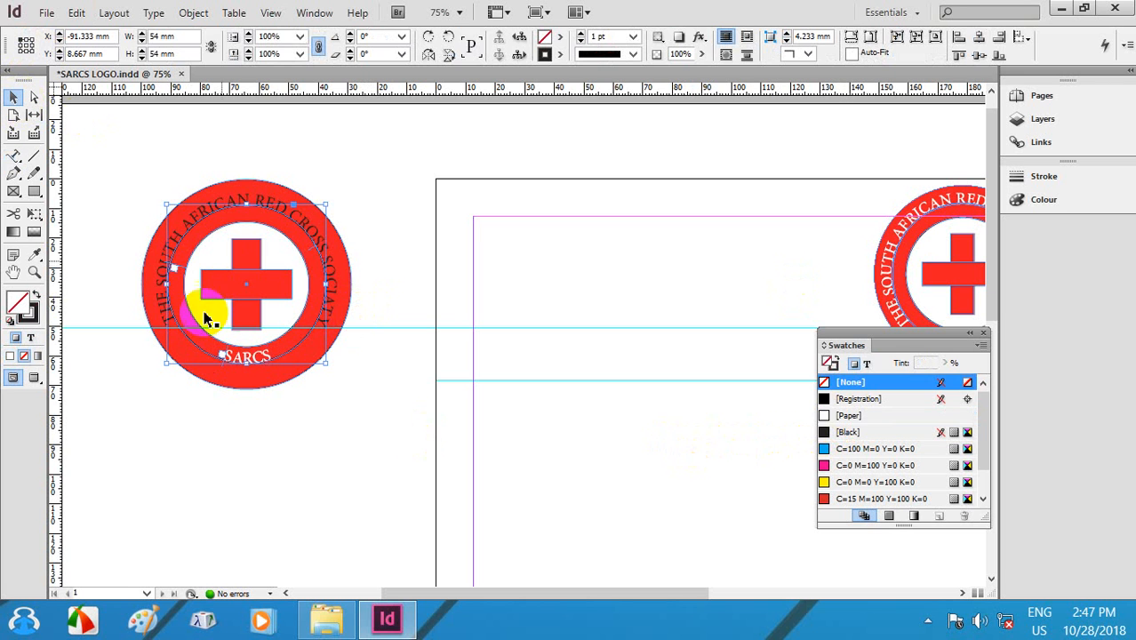
# Step: Set the baseline shift of the "SARCS" text at the bottom of the ring to -11 pt
pyautogui.click(224, 373)
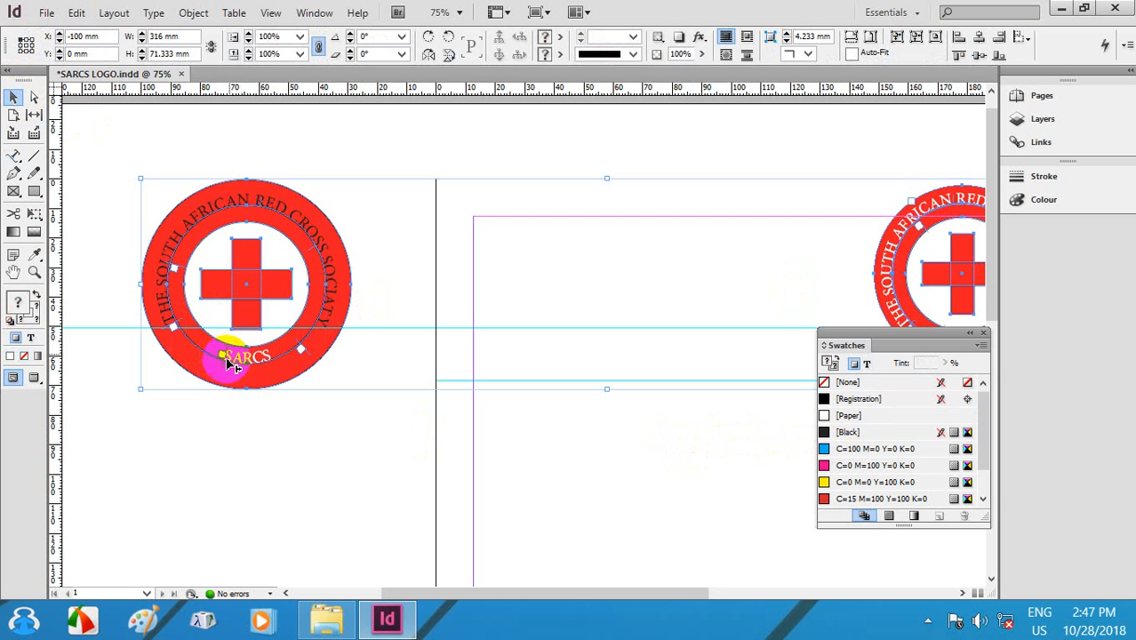
pyautogui.click(13, 156)
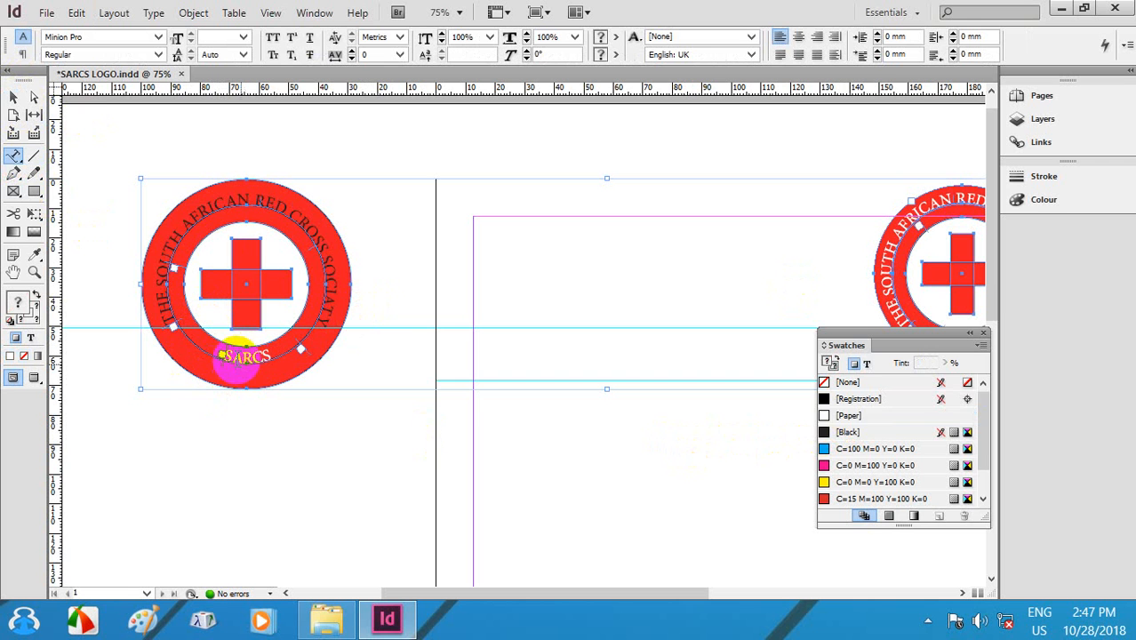
pyautogui.moveTo(224, 356); pyautogui.dragTo(311, 354)
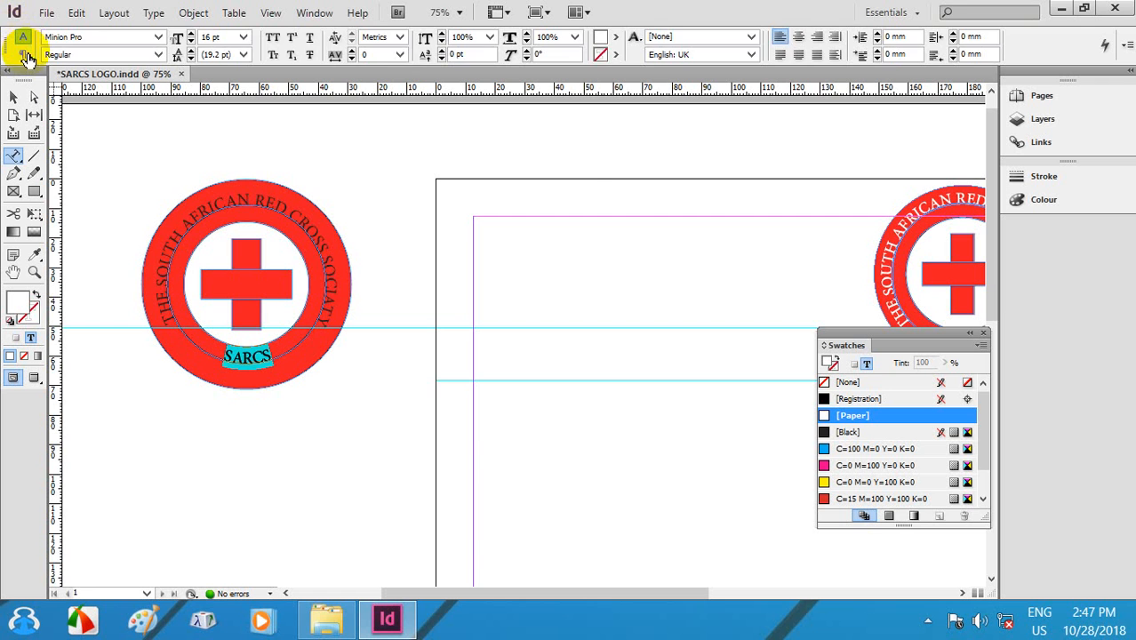
pyautogui.click(25, 55)
pyautogui.click(24, 38)
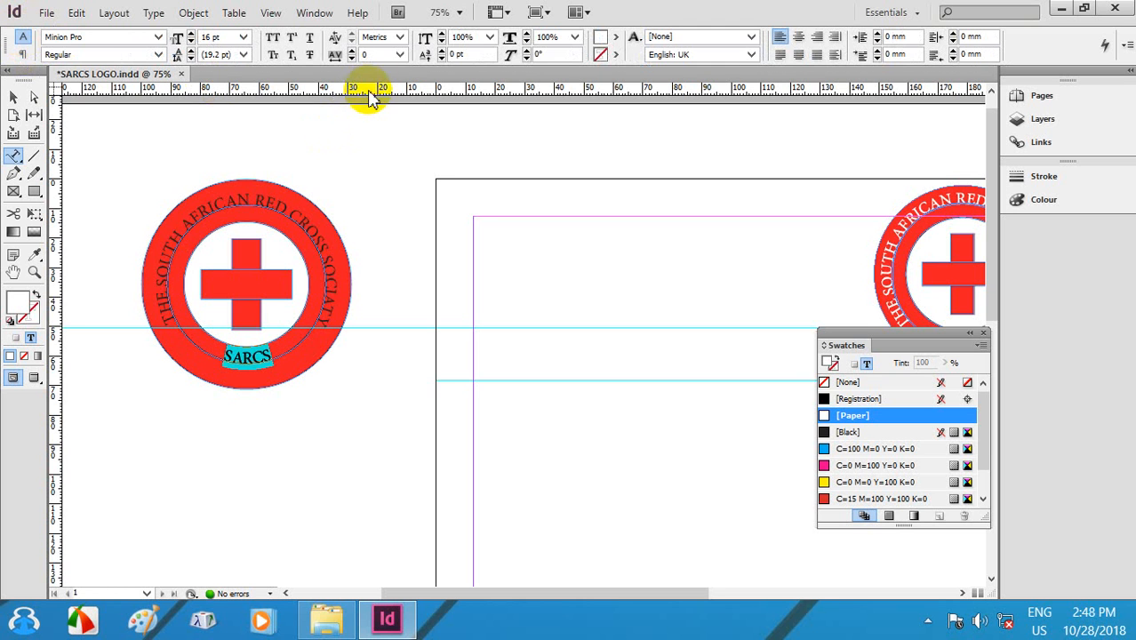
pyautogui.click(442, 59)
pyautogui.click(442, 59)
pyautogui.click(442, 58)
pyautogui.click(442, 58)
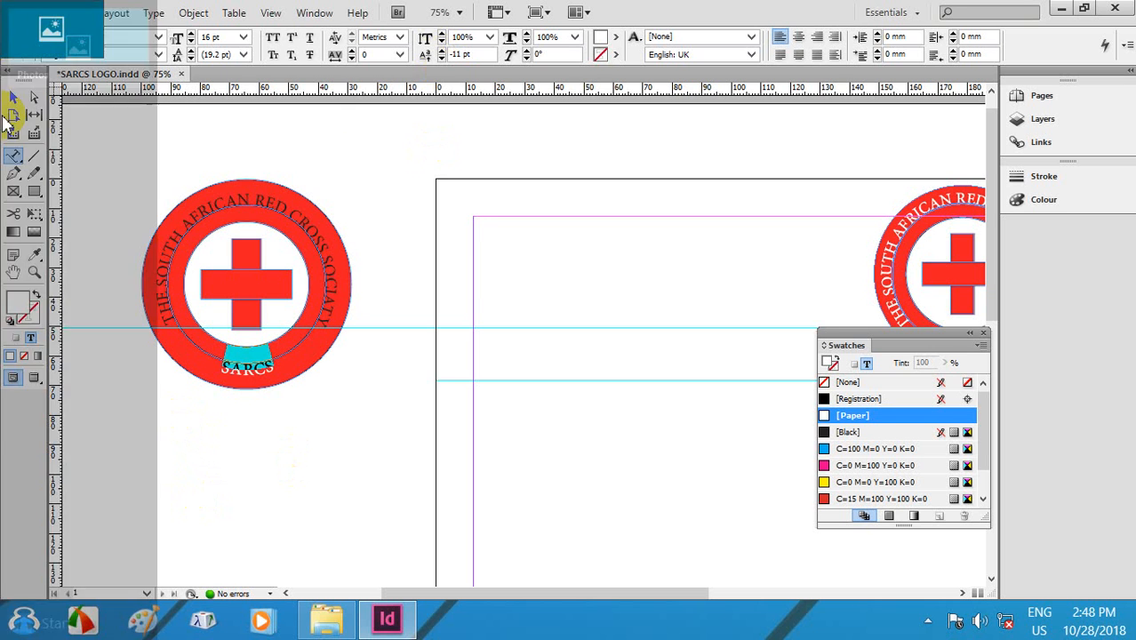
pyautogui.click(13, 101)
pyautogui.click(226, 277)
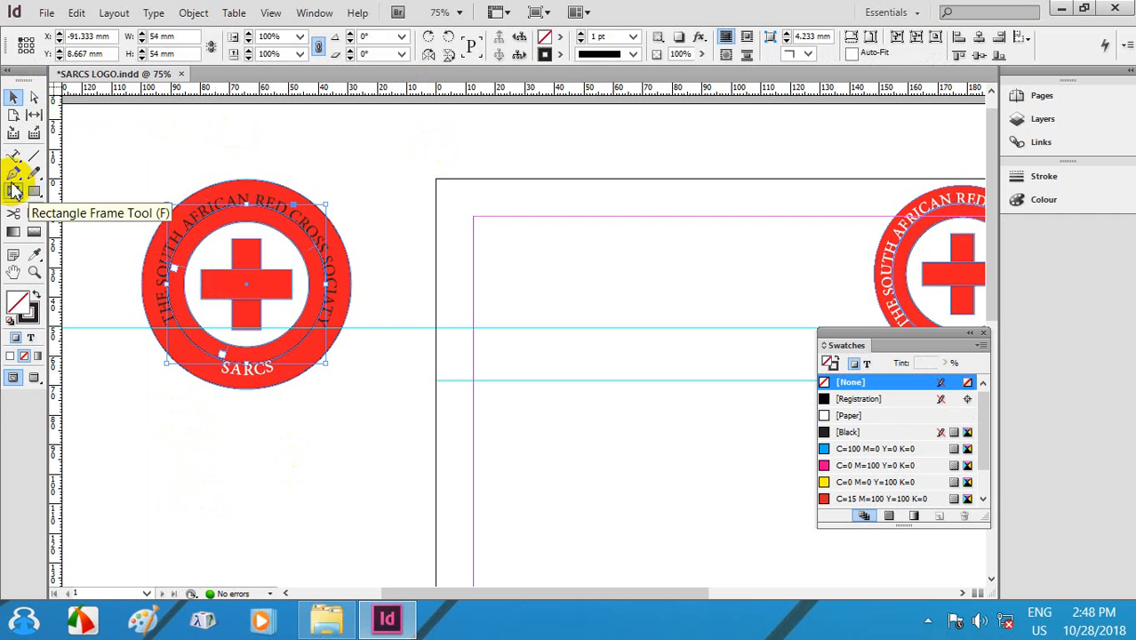
pyautogui.click(12, 156)
pyautogui.click(193, 213)
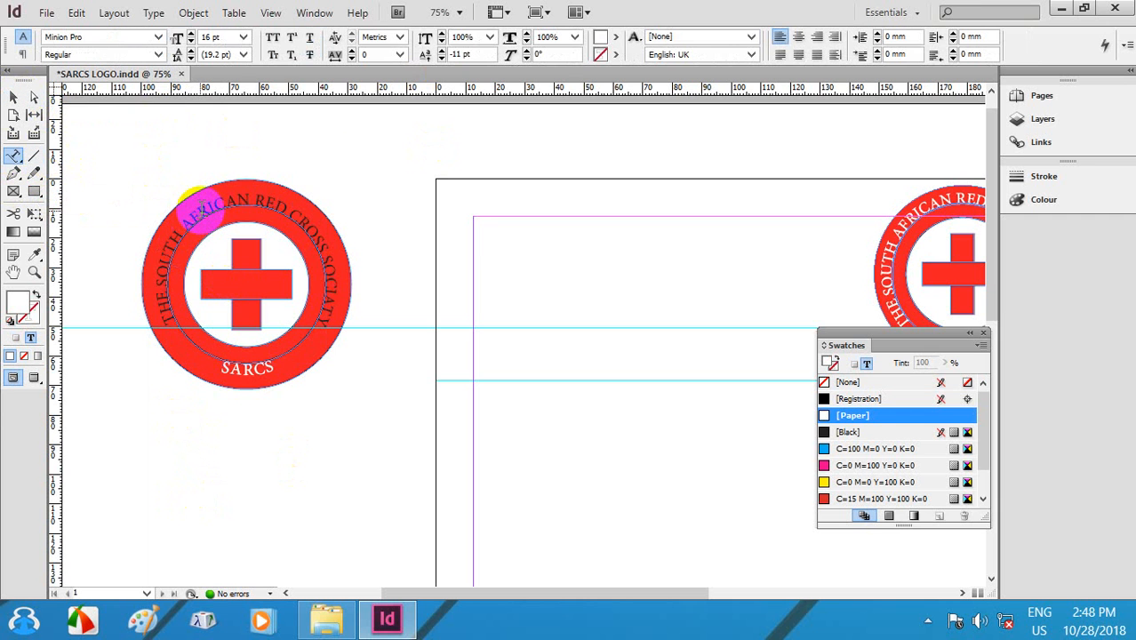
pyautogui.click(12, 100)
pyautogui.click(12, 157)
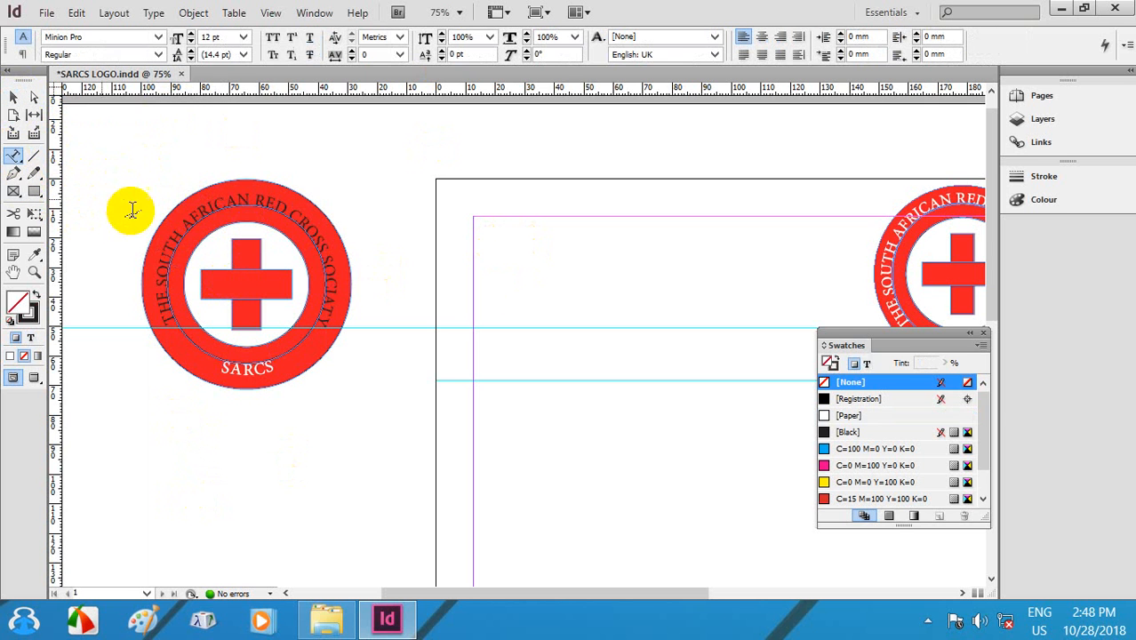
pyautogui.click(220, 203)
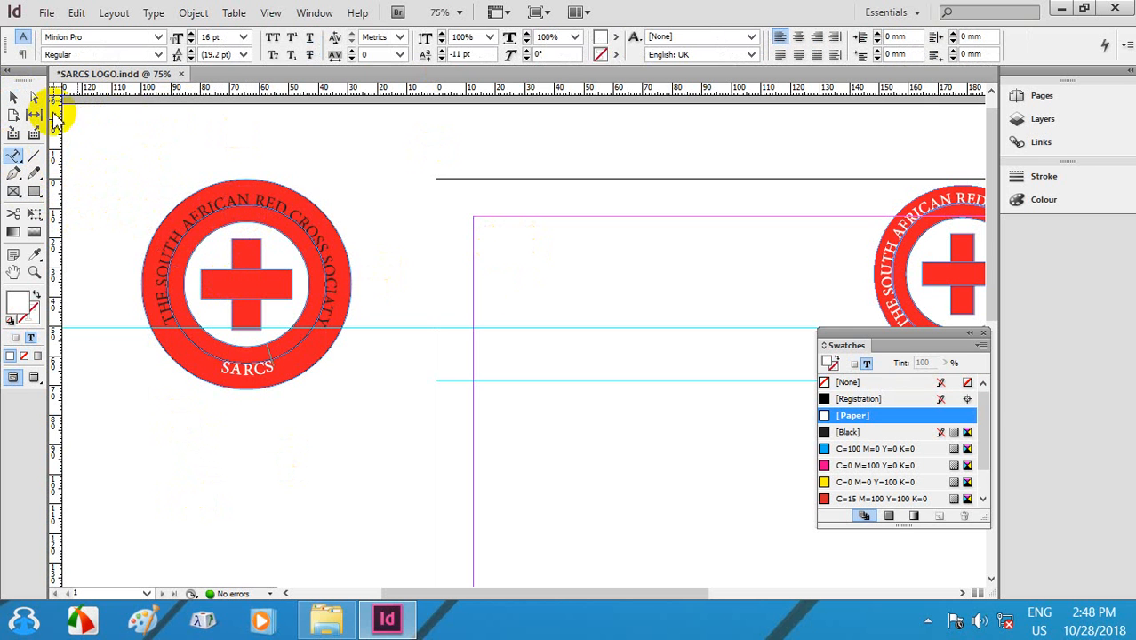
pyautogui.click(13, 100)
pyautogui.click(203, 229)
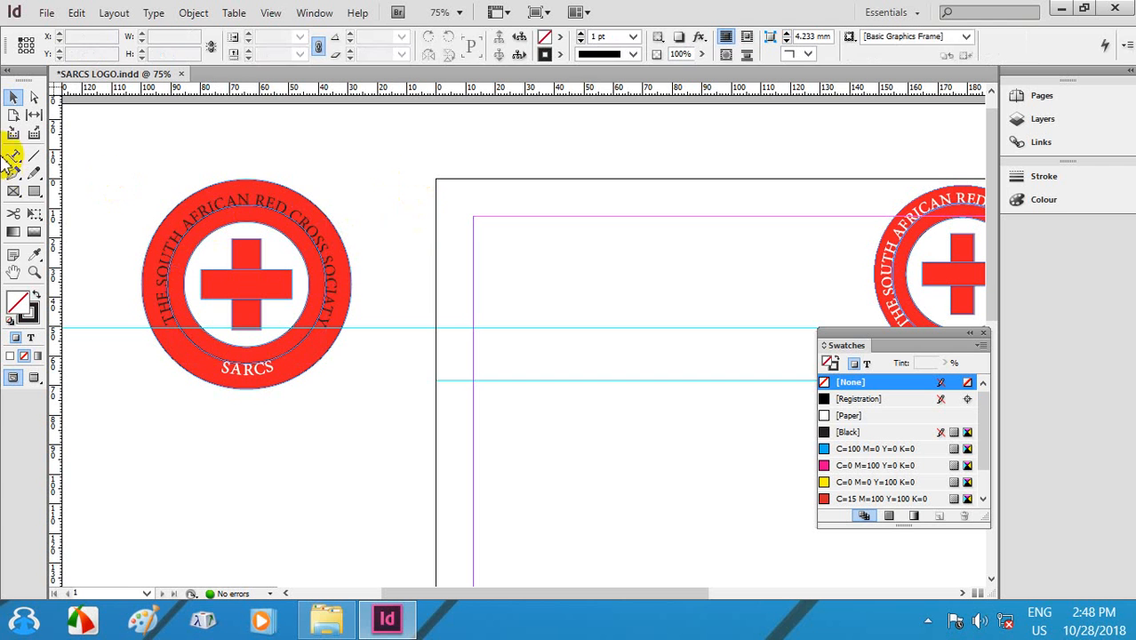
pyautogui.click(13, 157)
pyautogui.click(184, 219)
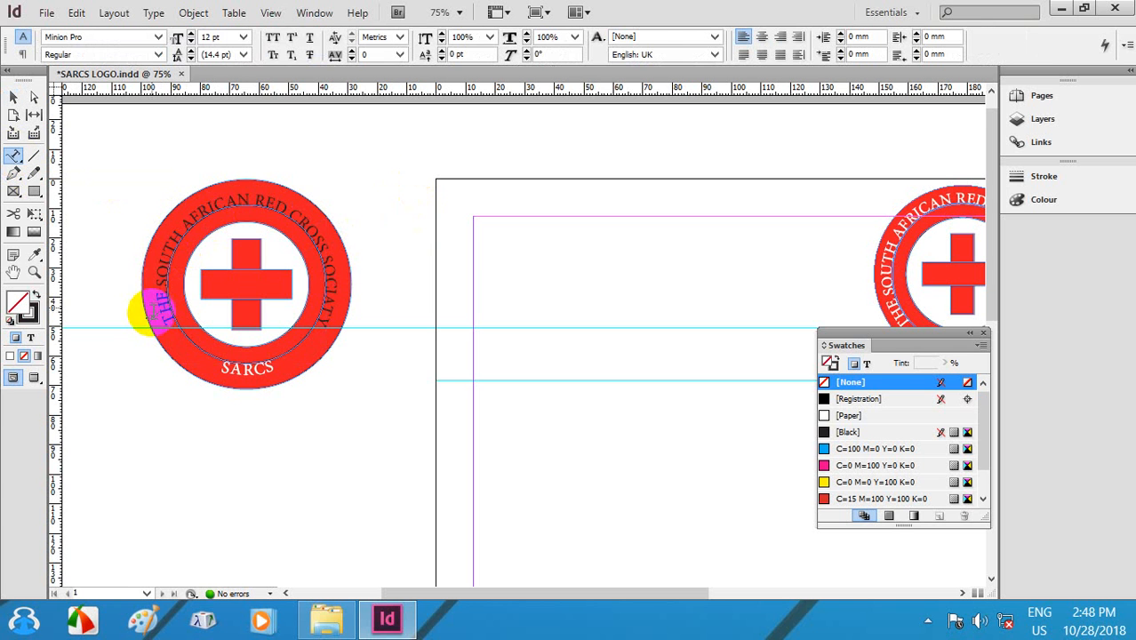
pyautogui.moveTo(165, 323); pyautogui.dragTo(318, 323)
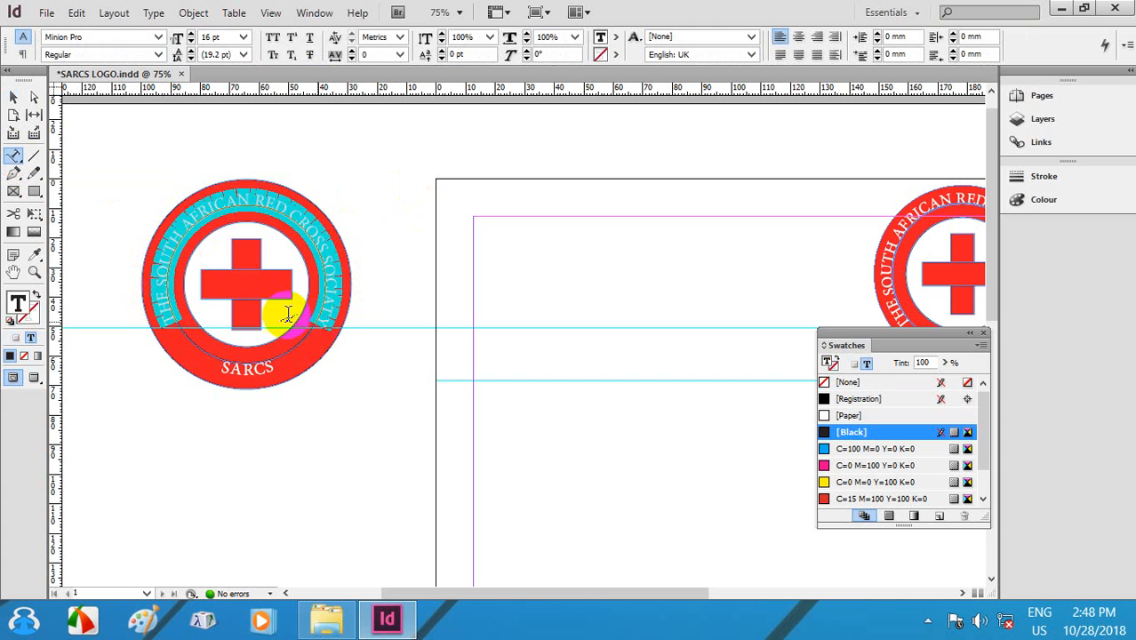
pyautogui.click(300, 200)
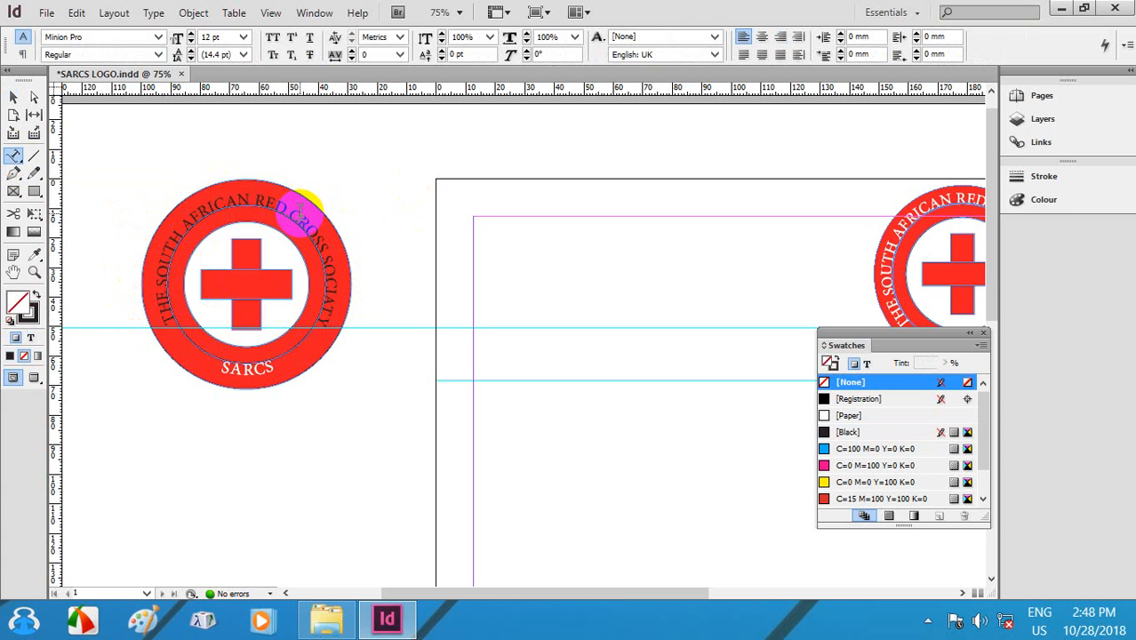
pyautogui.keyDown('ctrl'); pyautogui.click(304, 213); pyautogui.keyUp('ctrl')
pyautogui.click(374, 205)
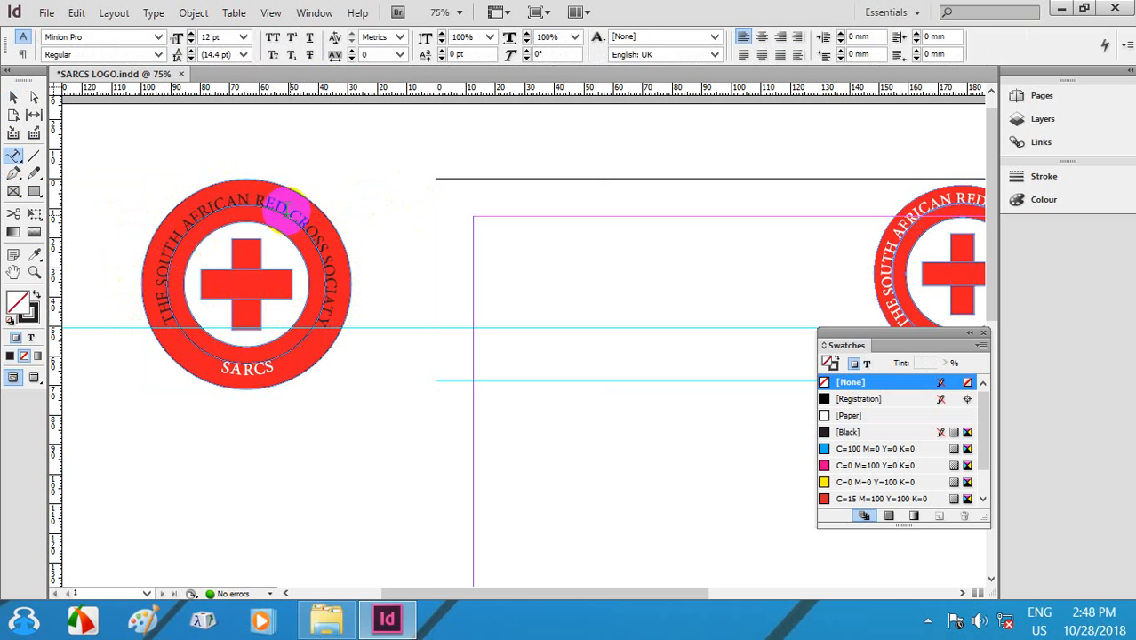
pyautogui.click(222, 202)
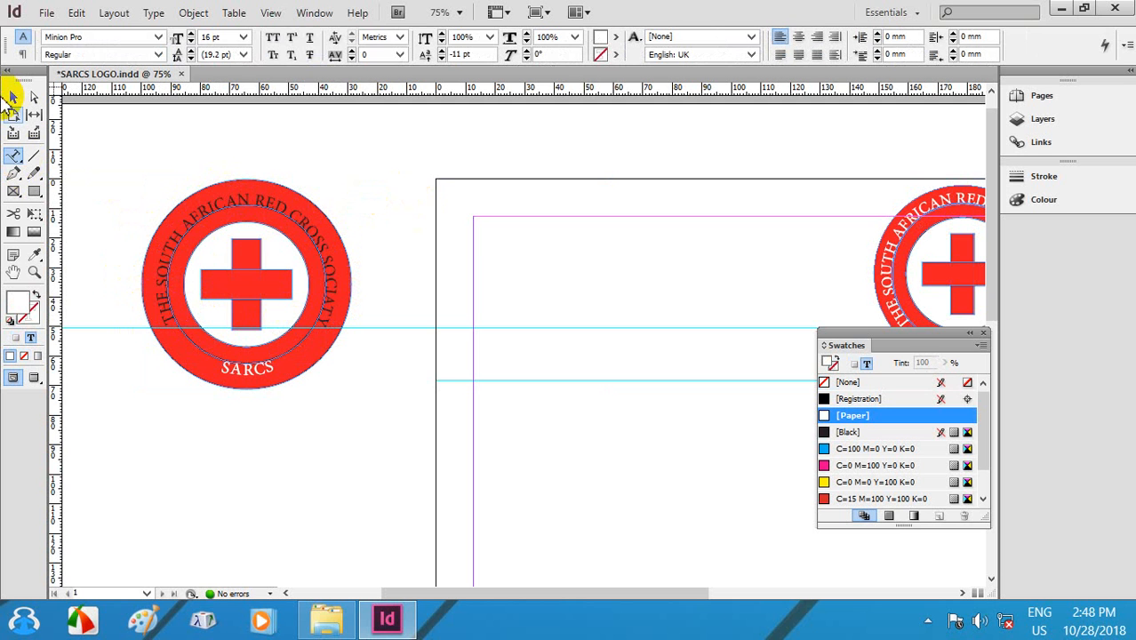
# Step: Recolour all of the arched text "THE SOUTH AFRICAN RED CROSS SOCIATY" with the [Paper] swatch
pyautogui.click(14, 96)
pyautogui.click(103, 147)
pyautogui.click(15, 156)
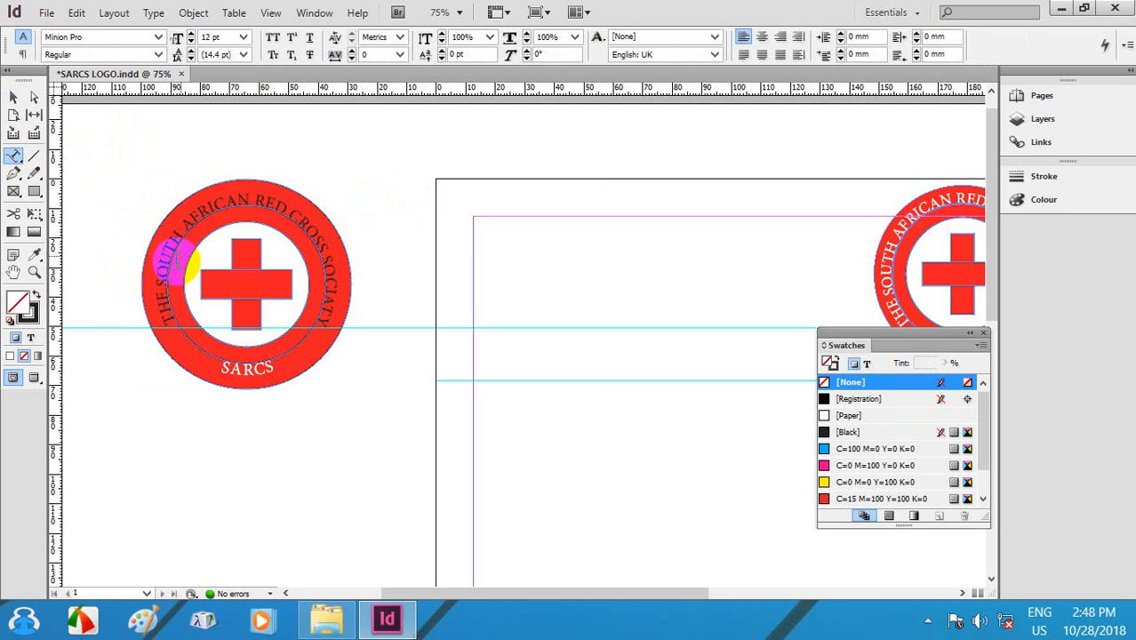
pyautogui.click(158, 277)
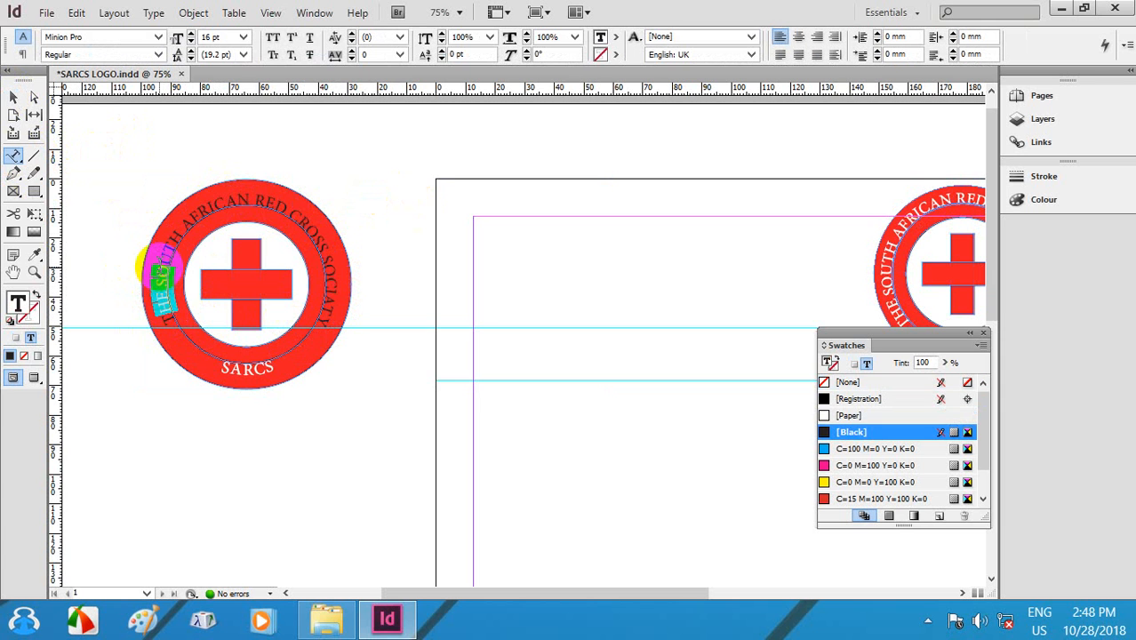
pyautogui.hotkey('ctrl', 'a')
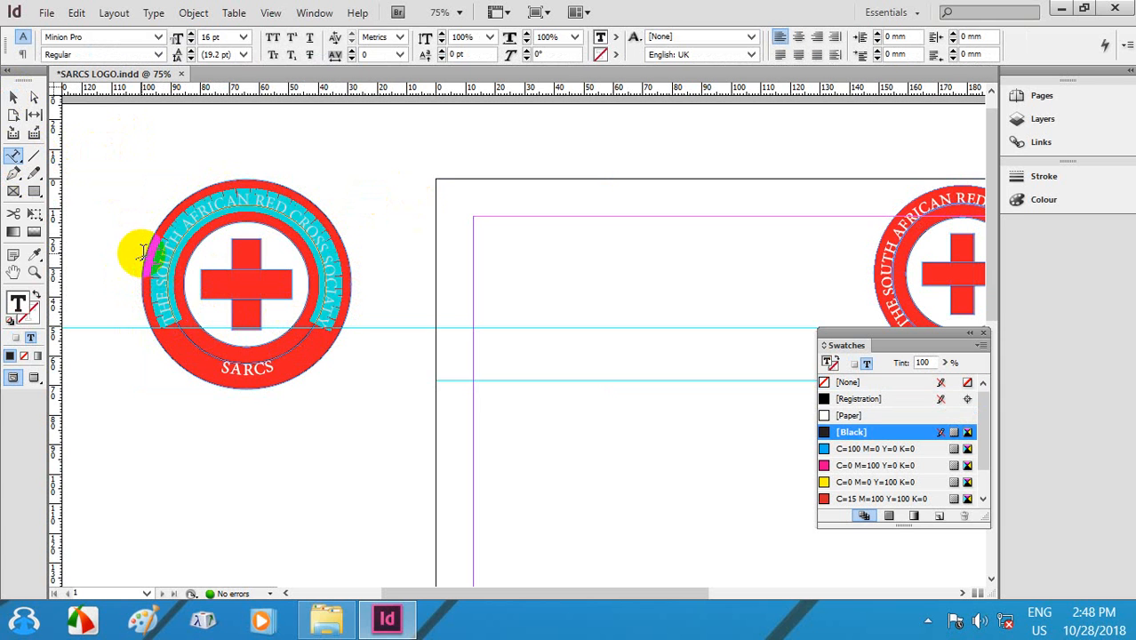
pyautogui.click(849, 418)
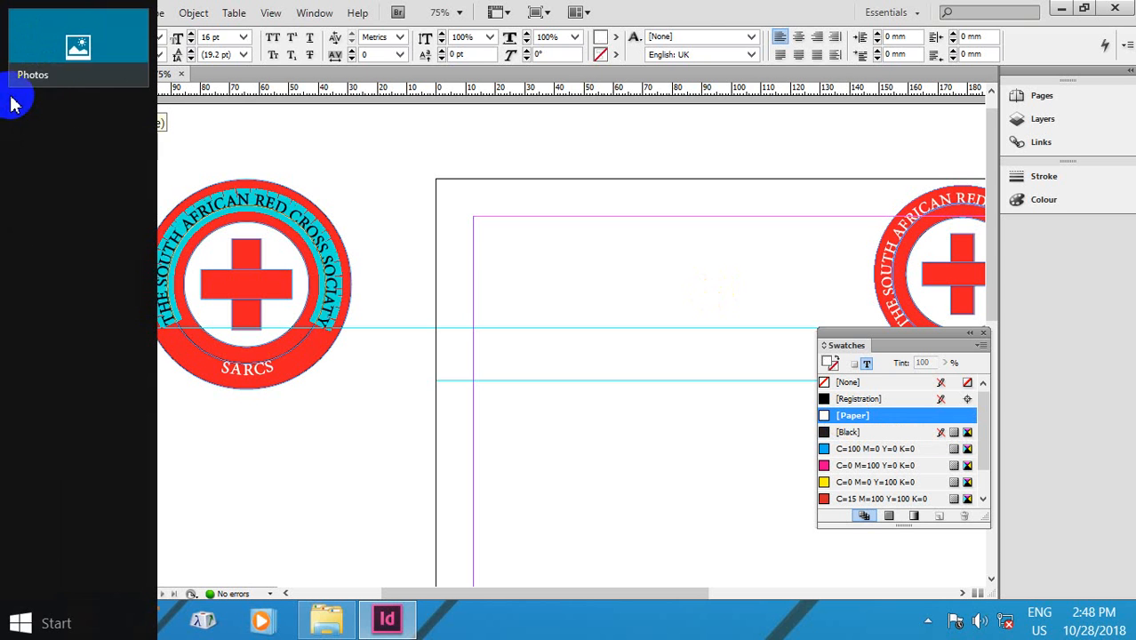
pyautogui.click(13, 96)
pyautogui.click(265, 154)
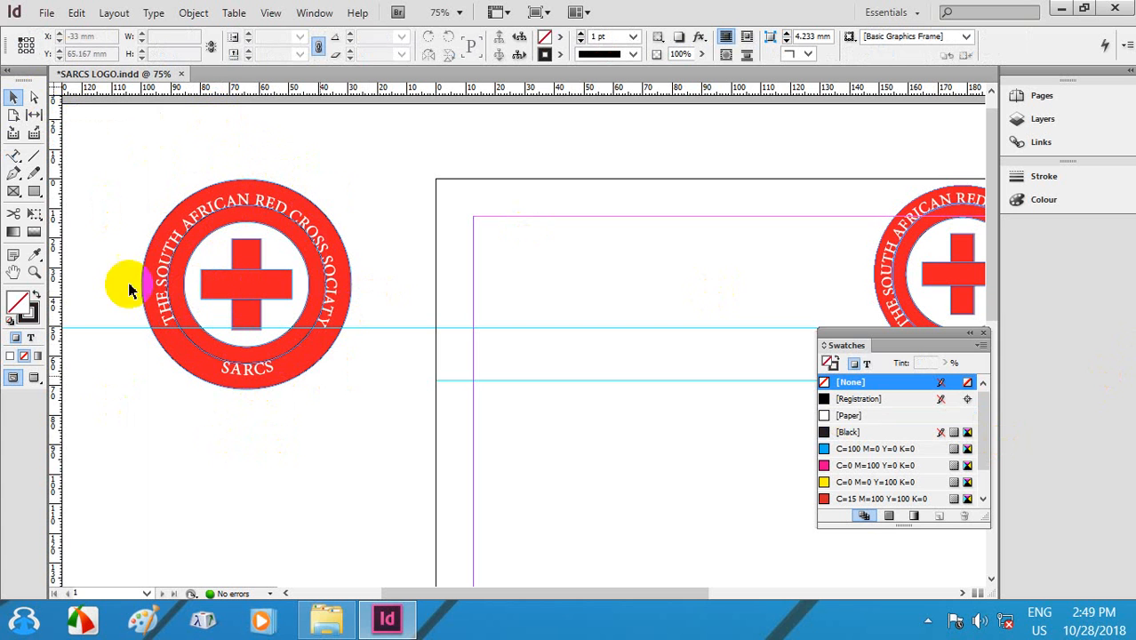
# Step: Move all parts of the finished logo together from the pasteboard onto the page, to about X 40 mm, Y 77.667 mm
pyautogui.click(287, 284)
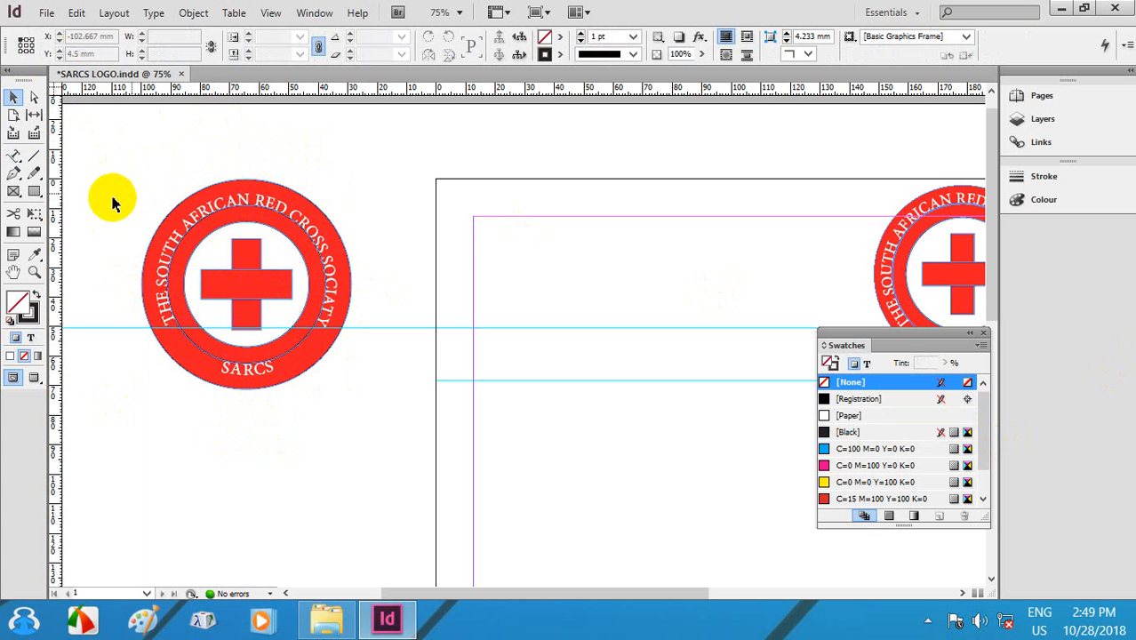
pyautogui.moveTo(111, 197); pyautogui.dragTo(371, 451)
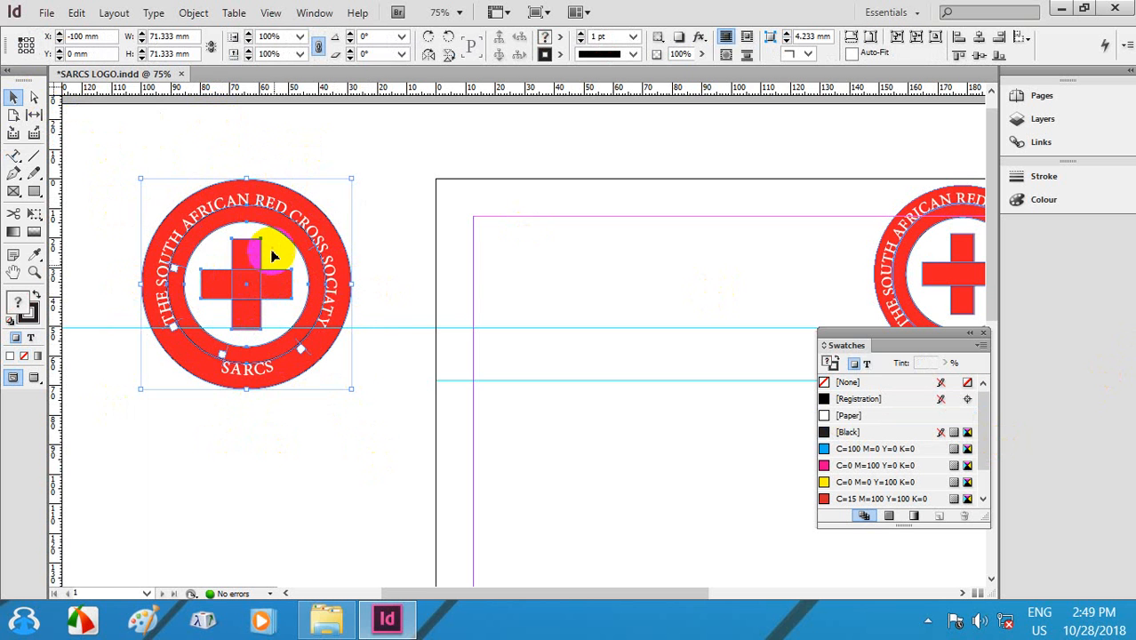
pyautogui.moveTo(246, 256); pyautogui.dragTo(410, 229)
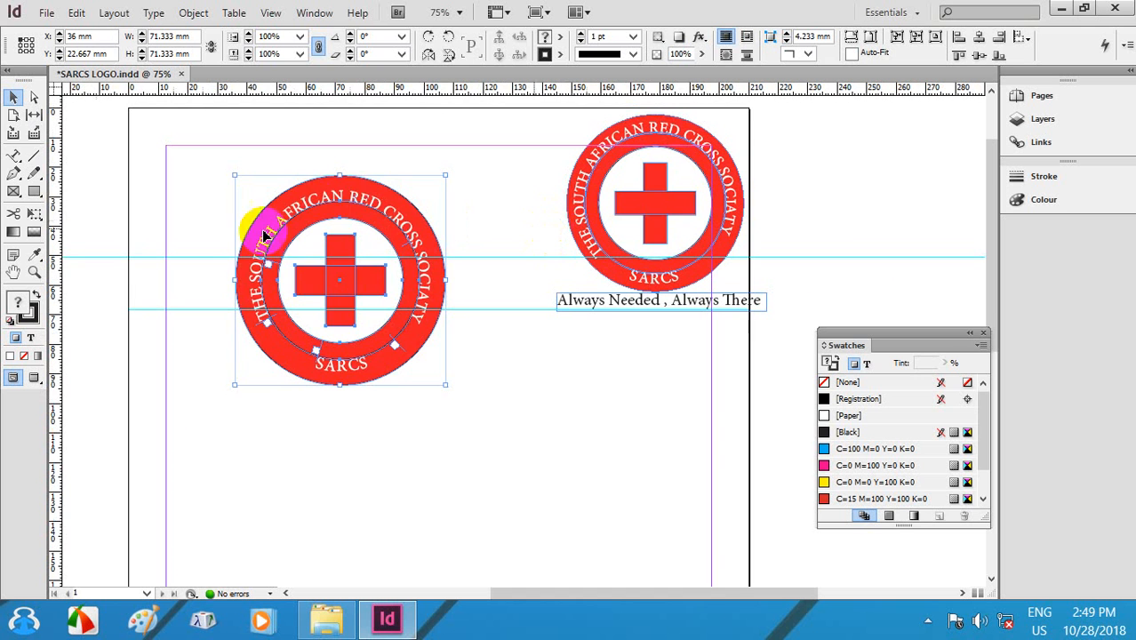
pyautogui.moveTo(360, 190); pyautogui.dragTo(380, 350)
pyautogui.moveTo(450, 350); pyautogui.dragTo(411, 245)
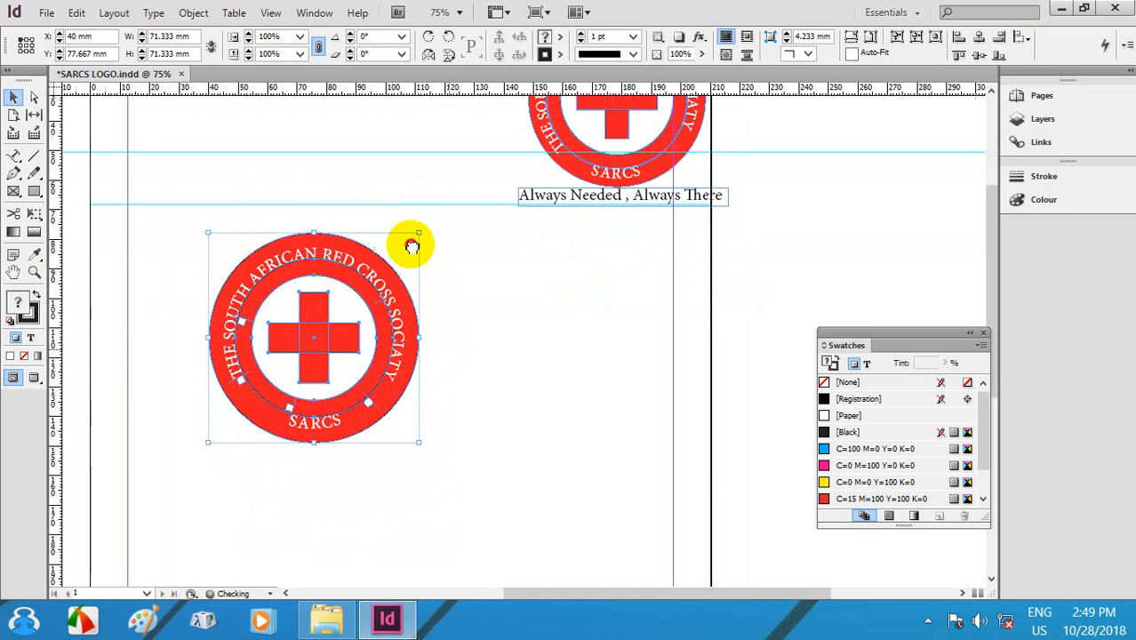
pyautogui.moveTo(533, 279); pyautogui.dragTo(532, 294)
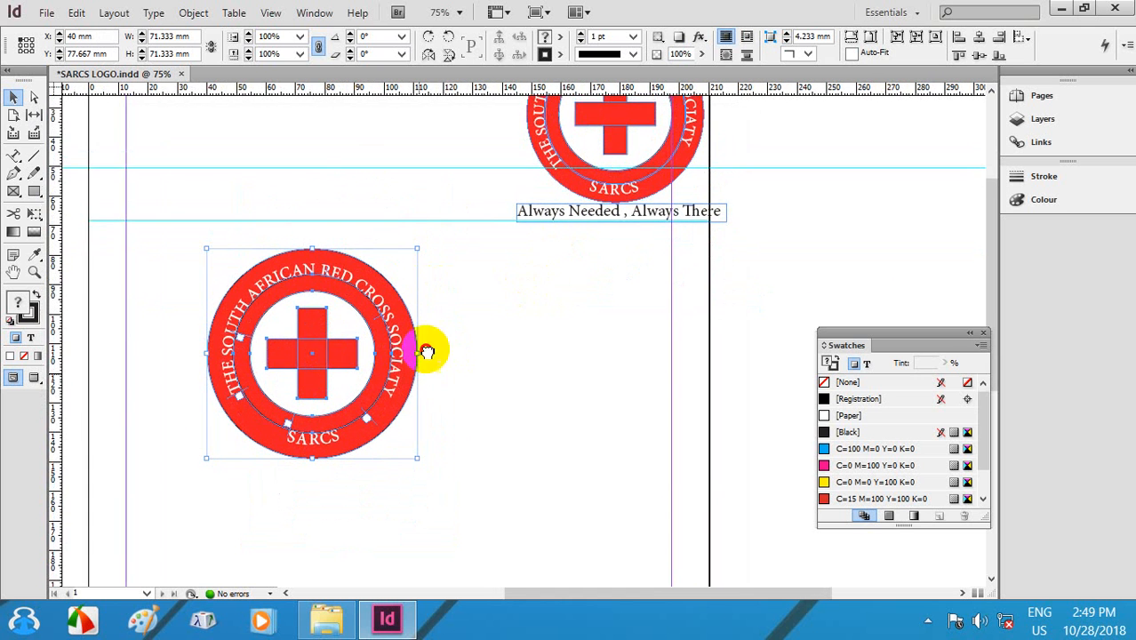
pyautogui.moveTo(425, 348); pyautogui.dragTo(422, 306)
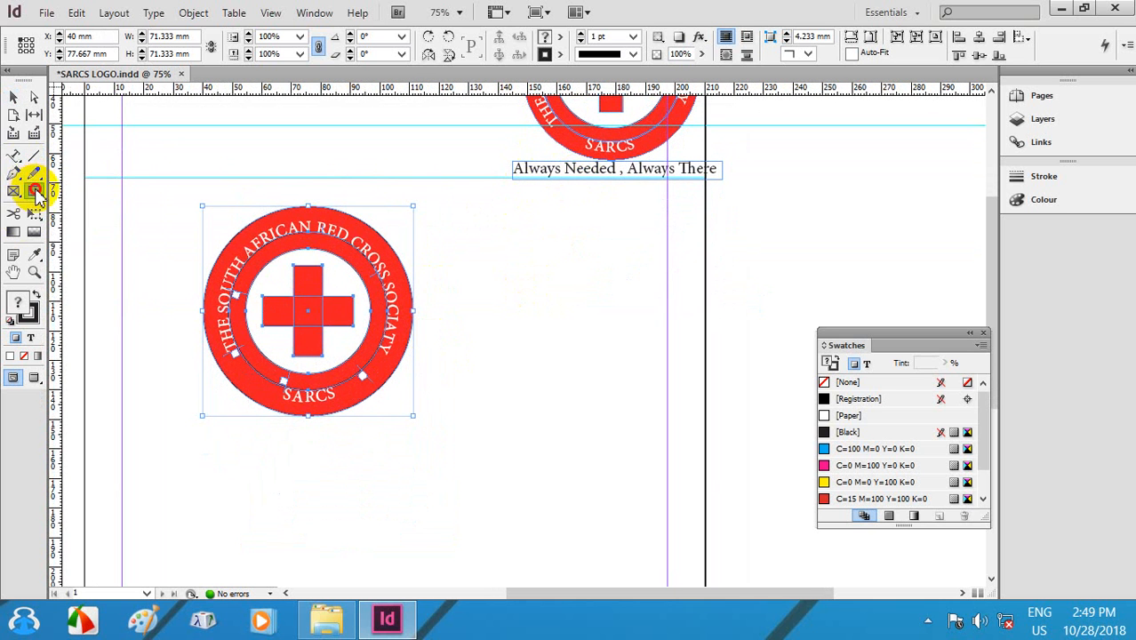
# Step: Add a text frame just beneath the new logo containing the slogan "Always Needed , Always There"
pyautogui.moveTo(34, 190); pyautogui.dragTo(86, 200)
pyautogui.moveTo(13, 157); pyautogui.dragTo(81, 153)
pyautogui.moveTo(122, 423); pyautogui.dragTo(397, 455)
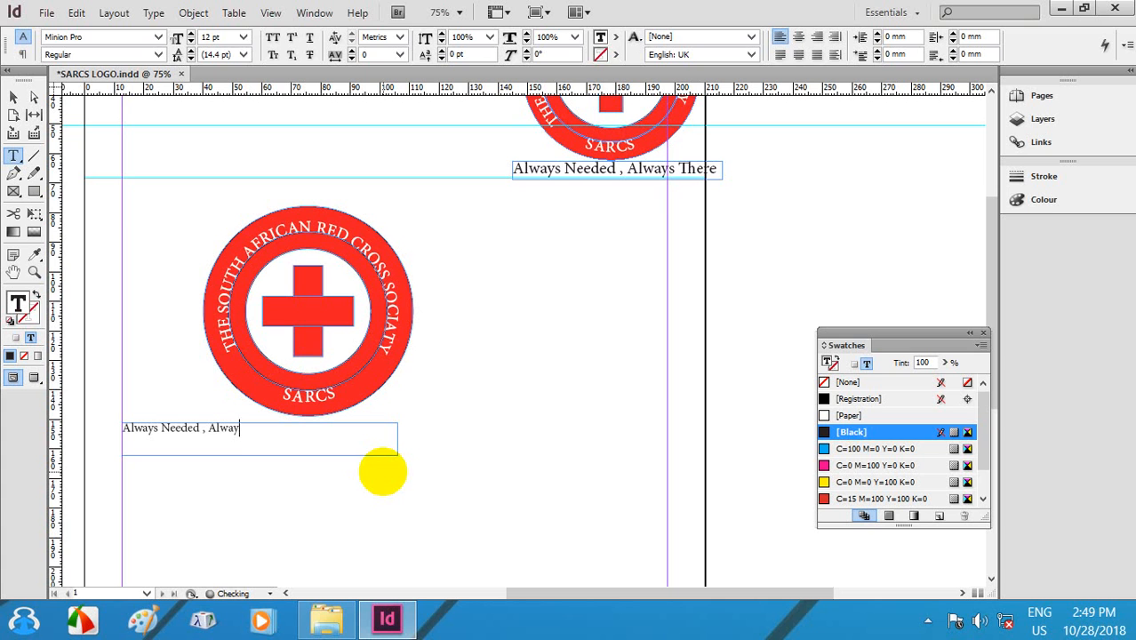
pyautogui.write('s There')
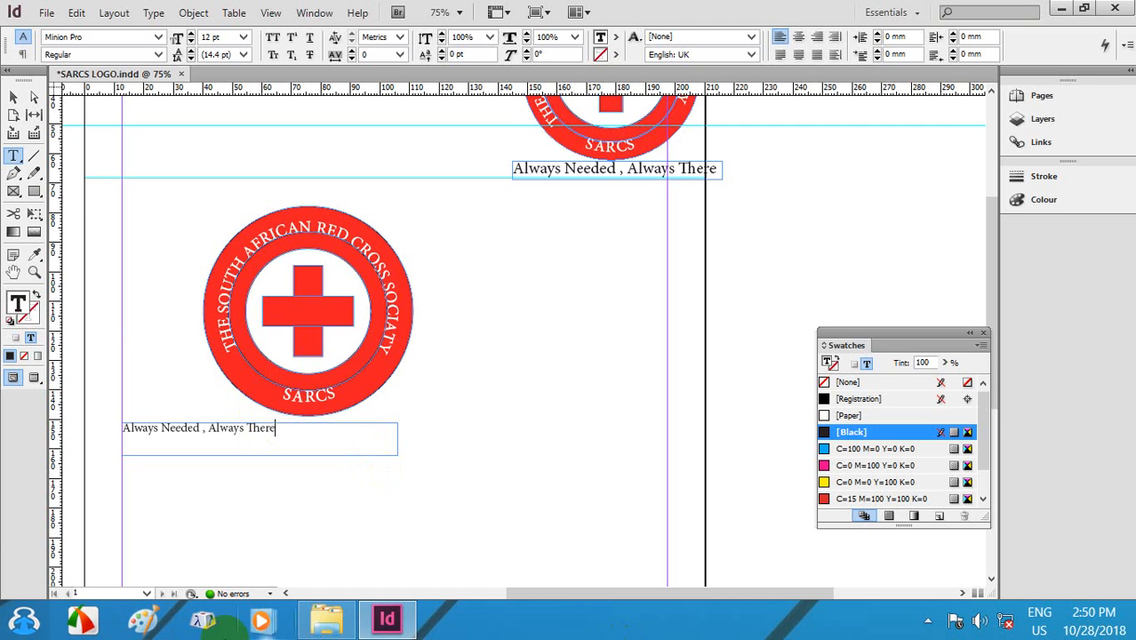
# Step: Enlarge the whole slogan under the new logo to a font size of 21 pt
pyautogui.hotkey('ctrl', 'a')
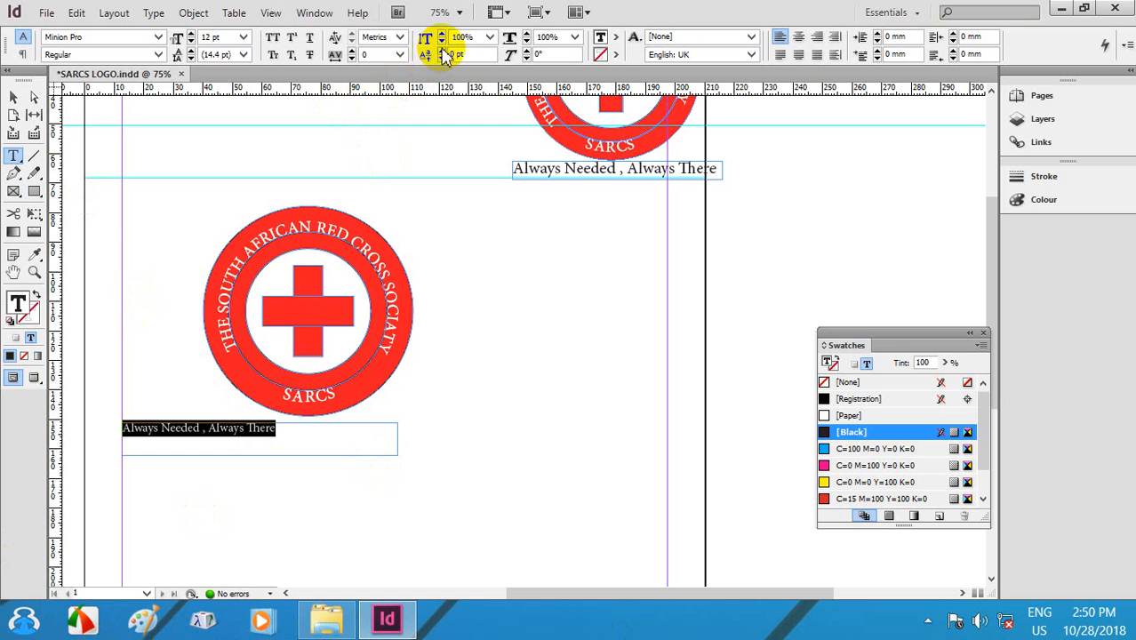
pyautogui.click(192, 39)
pyautogui.click(192, 39)
pyautogui.click(192, 39)
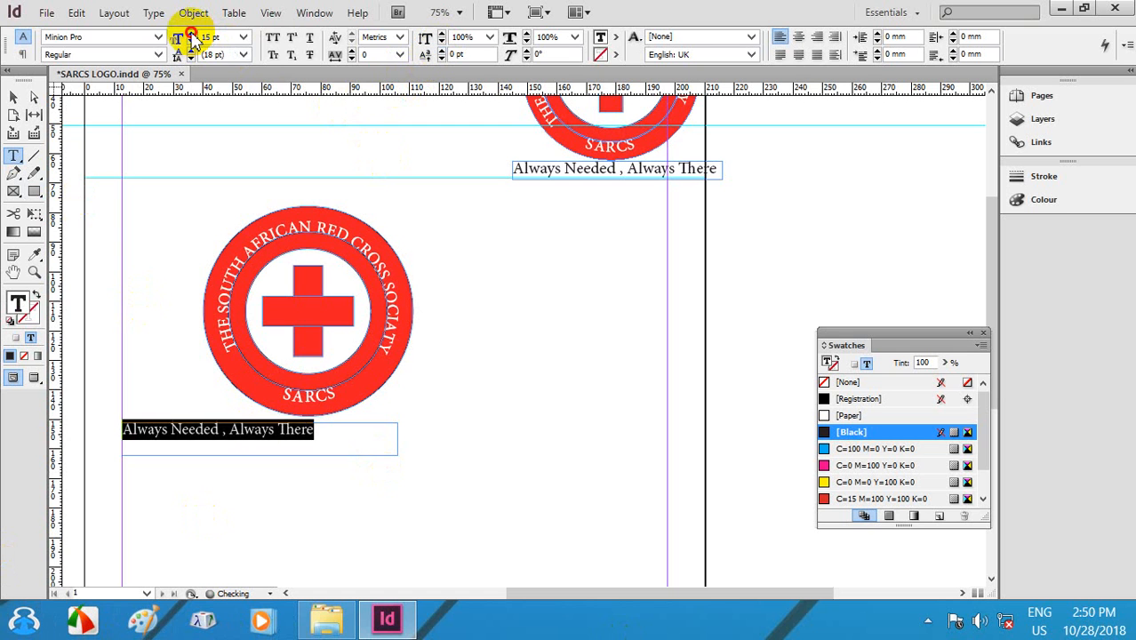
pyautogui.click(192, 39)
pyautogui.click(192, 39)
pyautogui.click(192, 39)
pyautogui.click(191, 39)
pyautogui.click(192, 39)
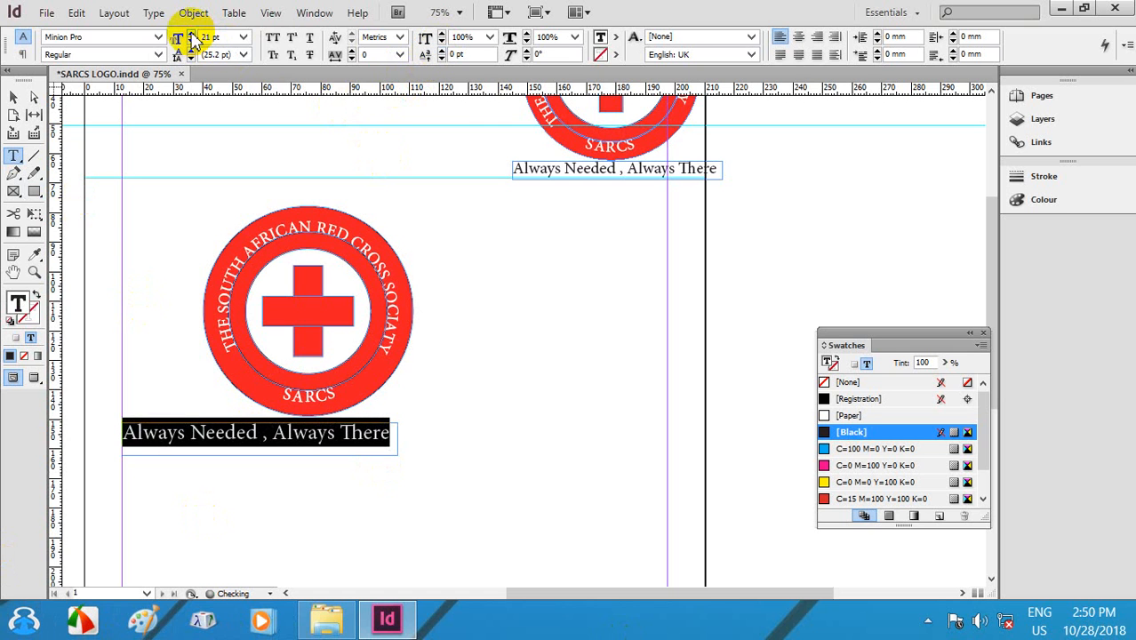
# Step: Shrink the slogan's text frame to about 91.3 by 7 mm and centre it beneath the new logo
pyautogui.click(13, 96)
pyautogui.moveTo(259, 456); pyautogui.dragTo(264, 443)
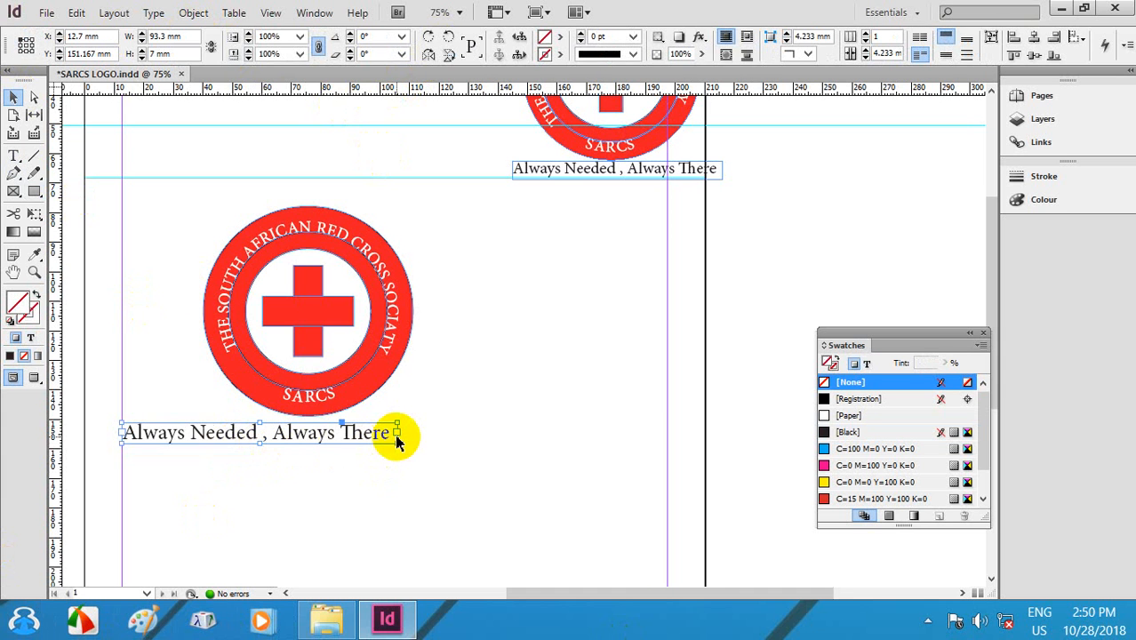
pyautogui.moveTo(395, 436); pyautogui.dragTo(391, 435)
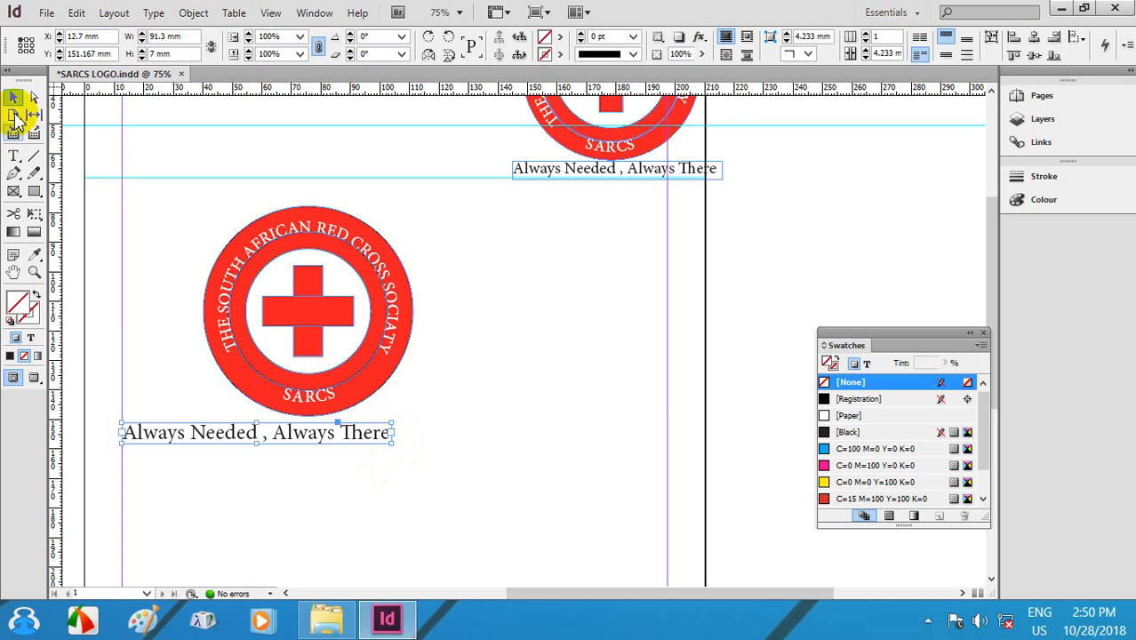
pyautogui.moveTo(224, 433); pyautogui.dragTo(280, 429)
pyautogui.click(476, 325)
# Step: Minimise the document window to show the desktop
pyautogui.moveTo(546, 232); pyautogui.dragTo(553, 360)
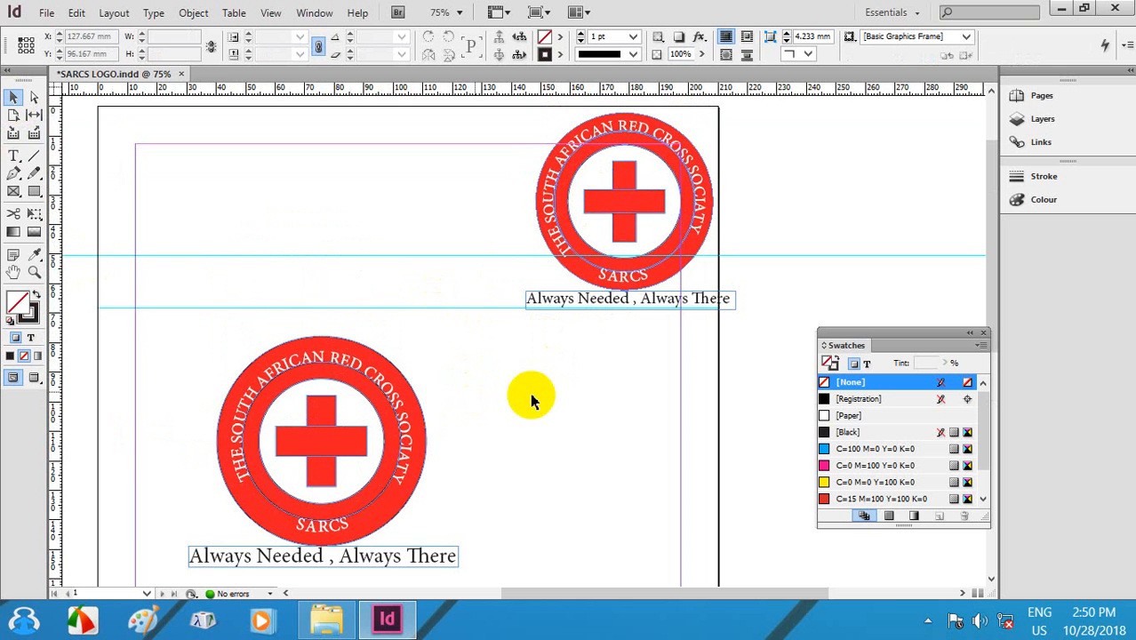
pyautogui.moveTo(532, 392); pyautogui.dragTo(603, 370)
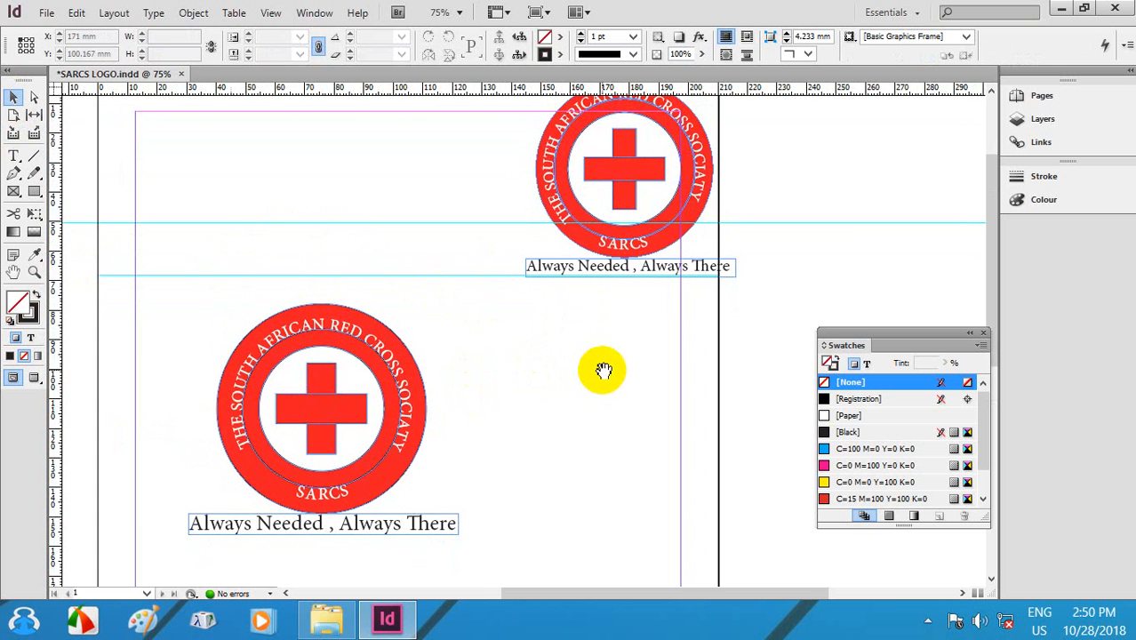
pyautogui.click(1063, 10)
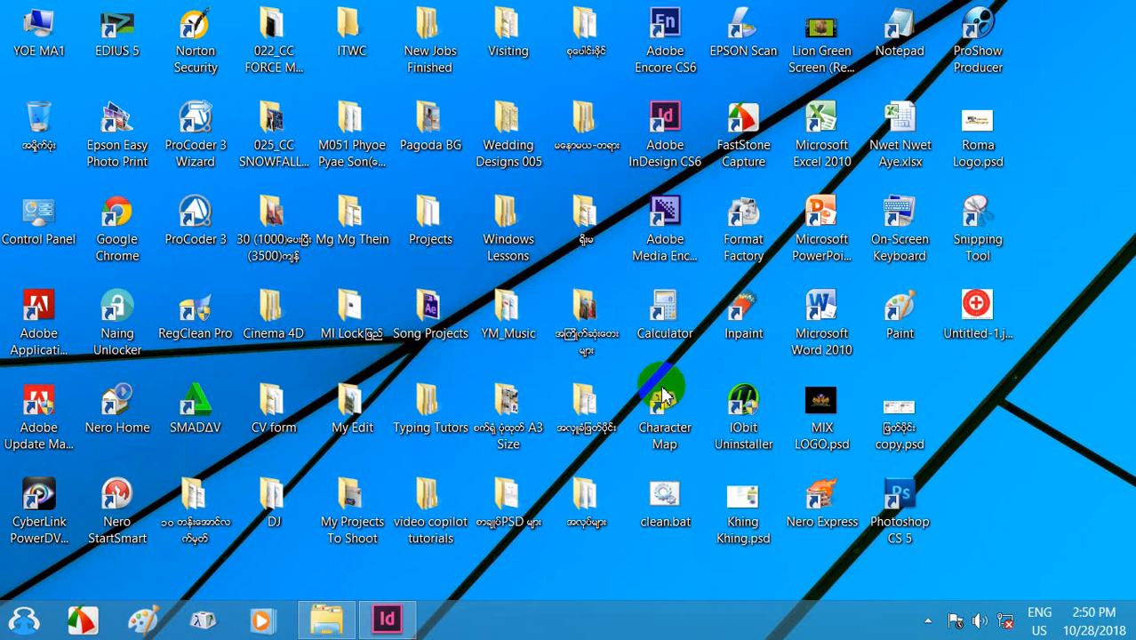